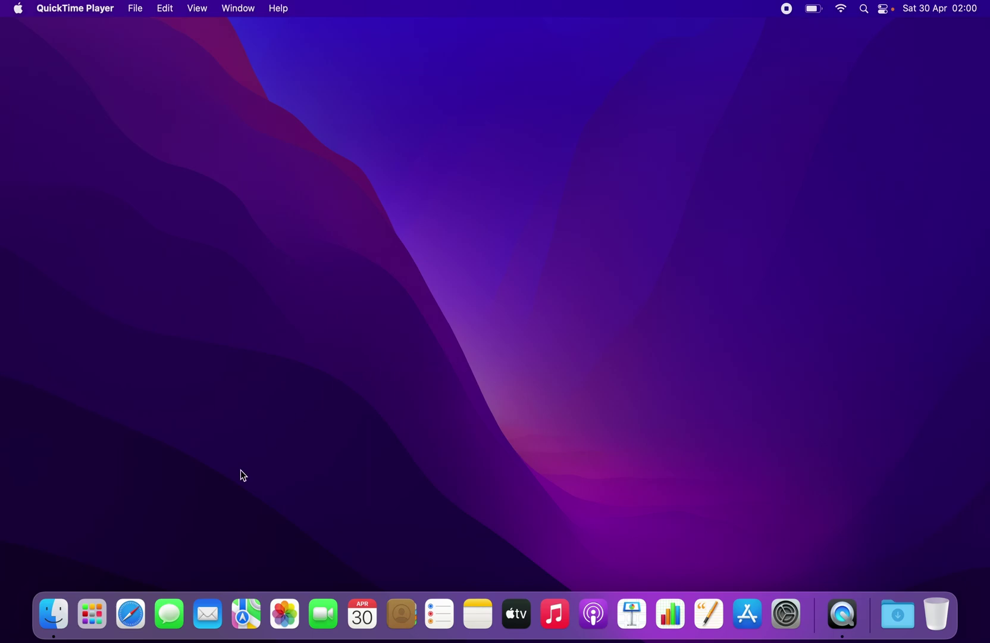
Step: Switch to Safari, search the web for "focuswriter github" and open the gottcode/focuswriter repository
click(131, 612)
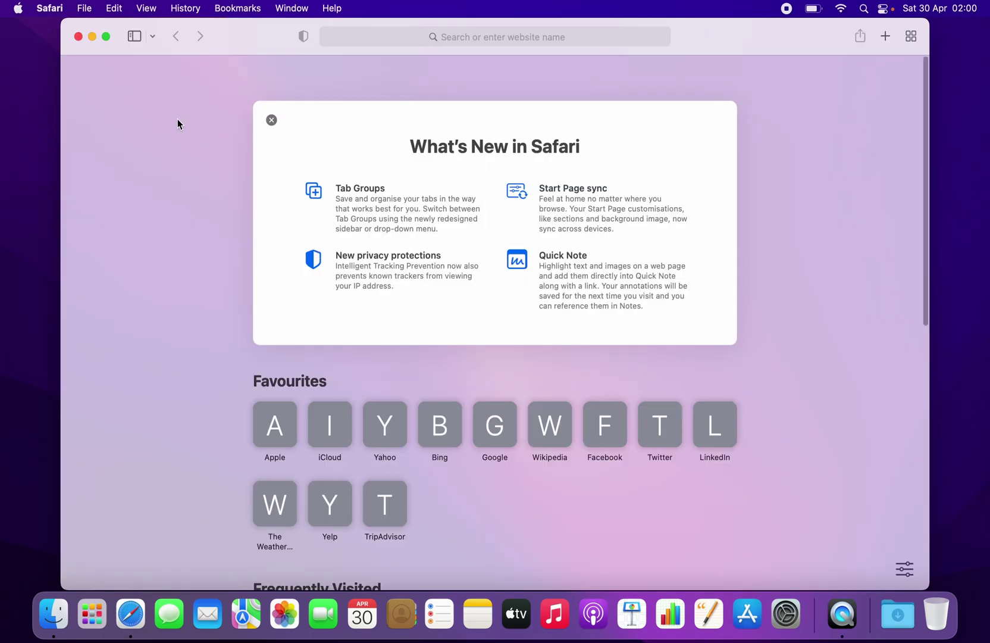
click(106, 39)
click(383, 20)
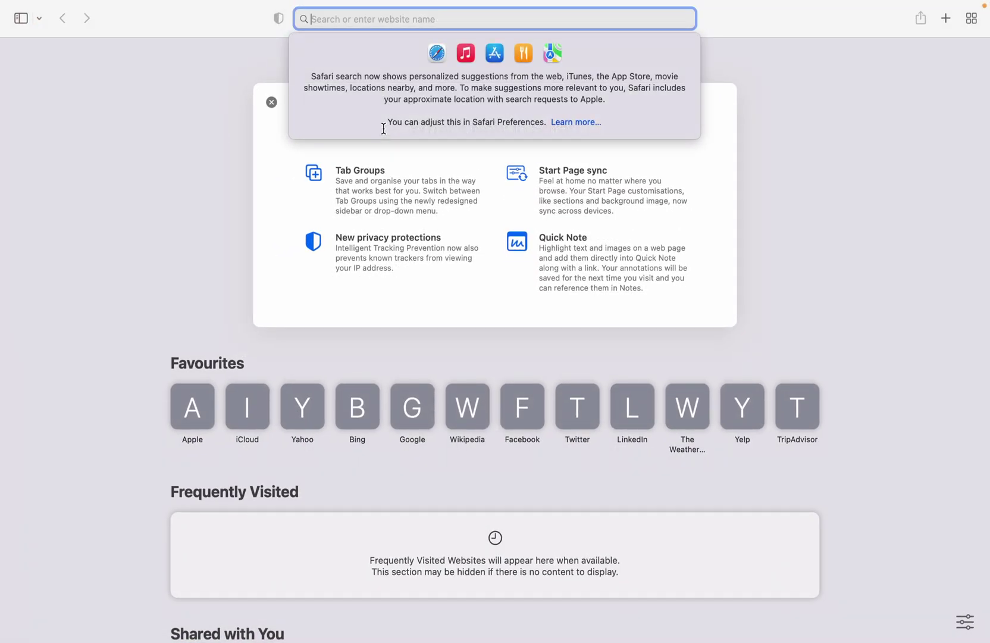
text(focuswrit)
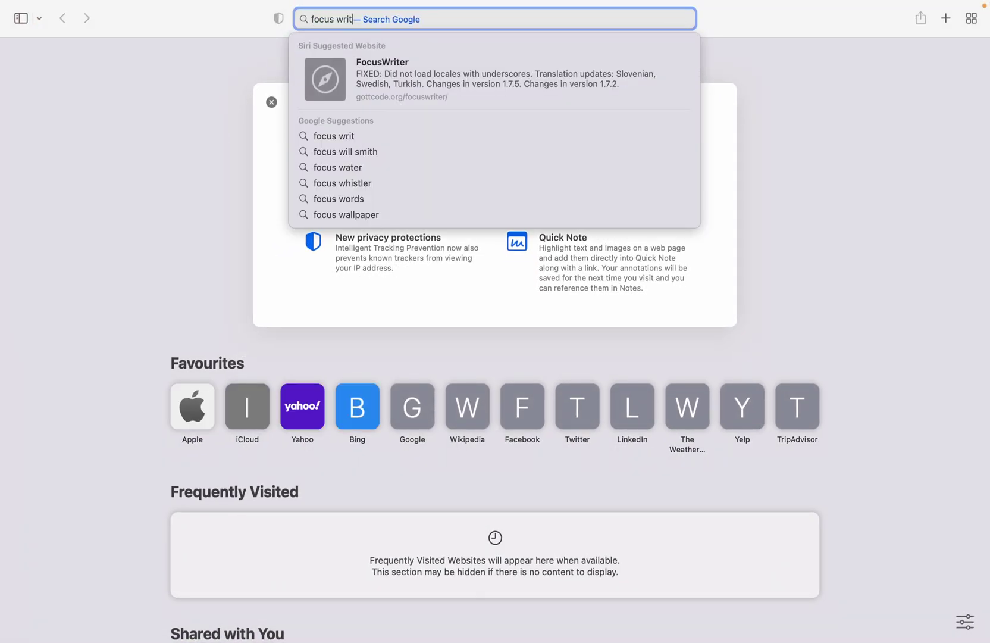
key(BackSpace)
key(BackSpace)
key(BackSpace)
key(BackSpace)
key(BackSpace)
text(writer gi)
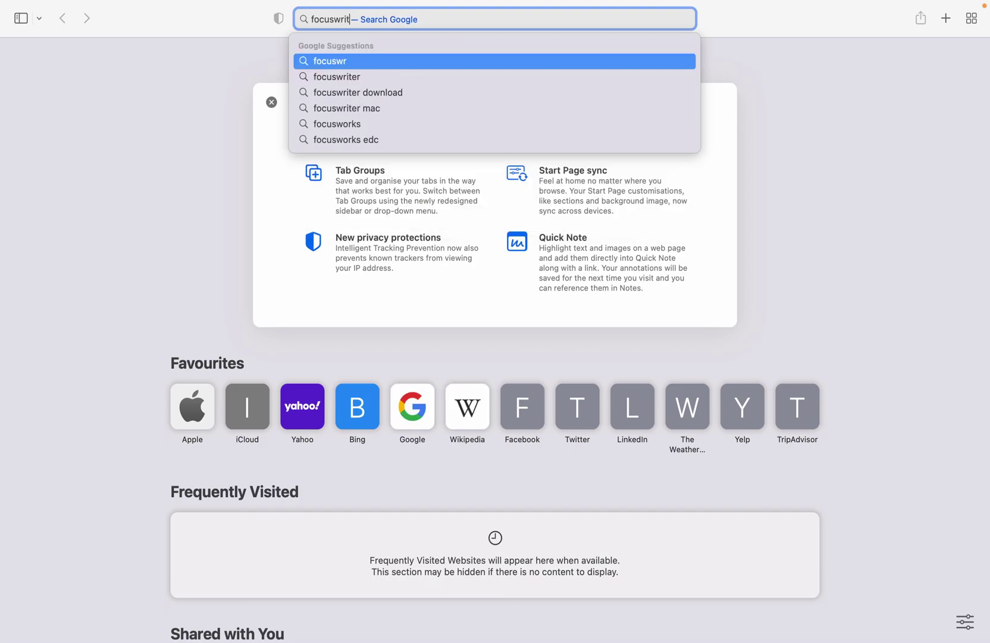
text(thub)
key(Return)
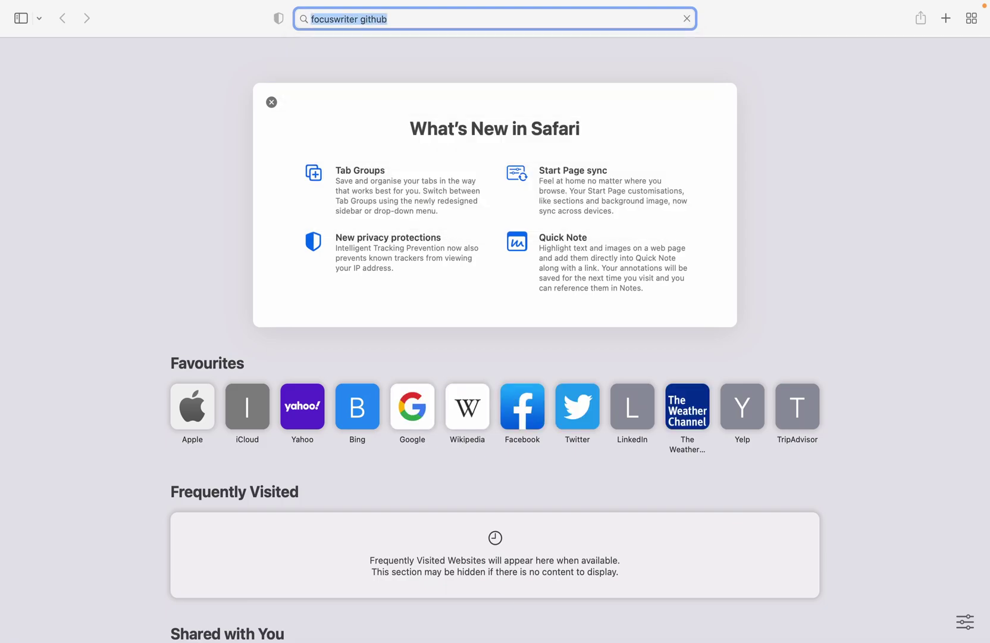
click(304, 203)
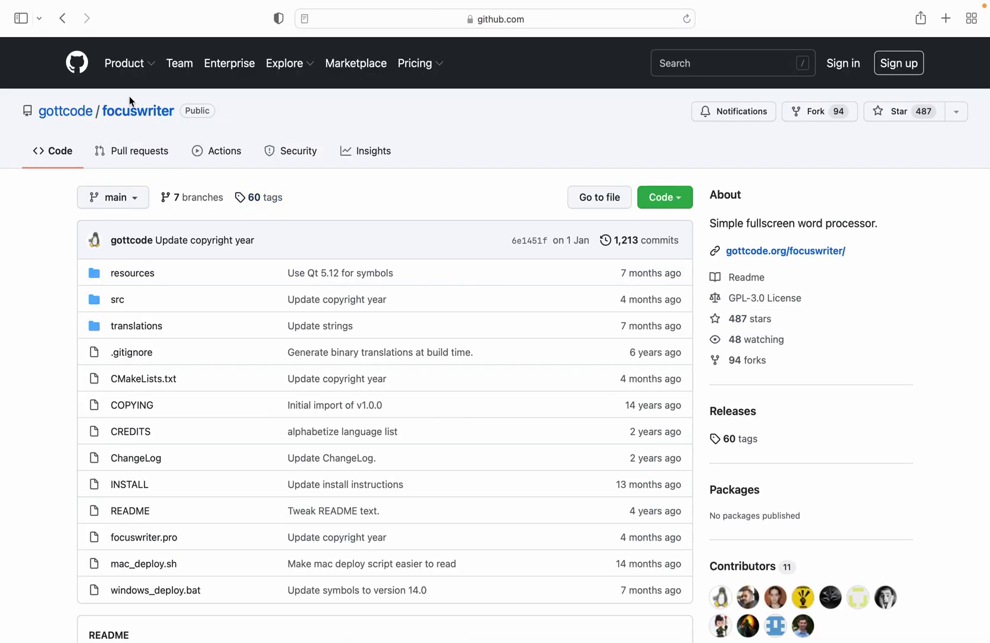
Step: Download the focuswriter repository's main branch as a ZIP and allow downloads from github.com
scroll(326, 172, down, 2)
scroll(326, 172, down, 10)
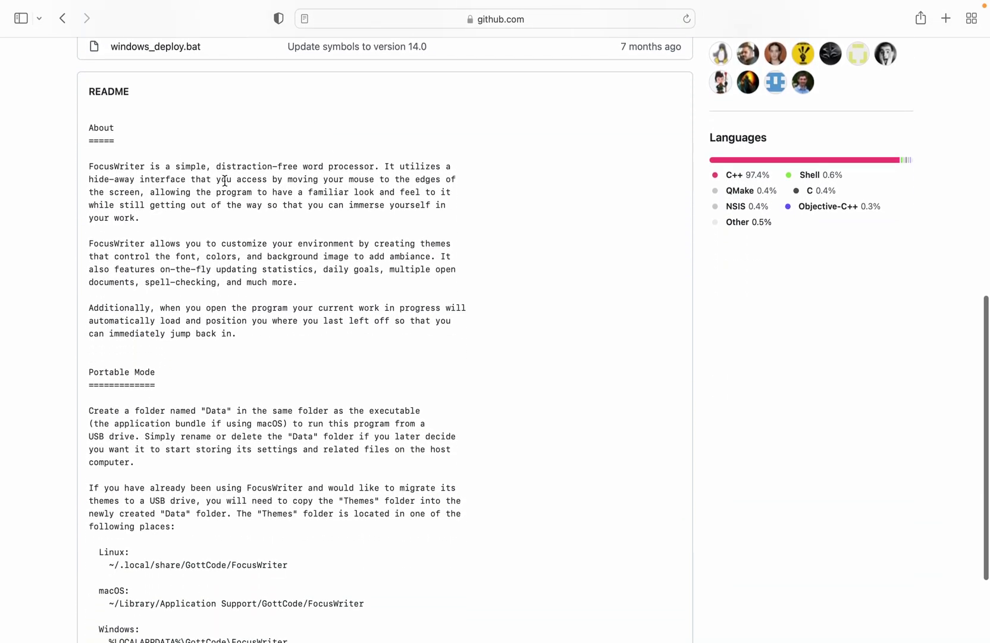
scroll(250, 248, up, 4)
scroll(250, 248, up, 8)
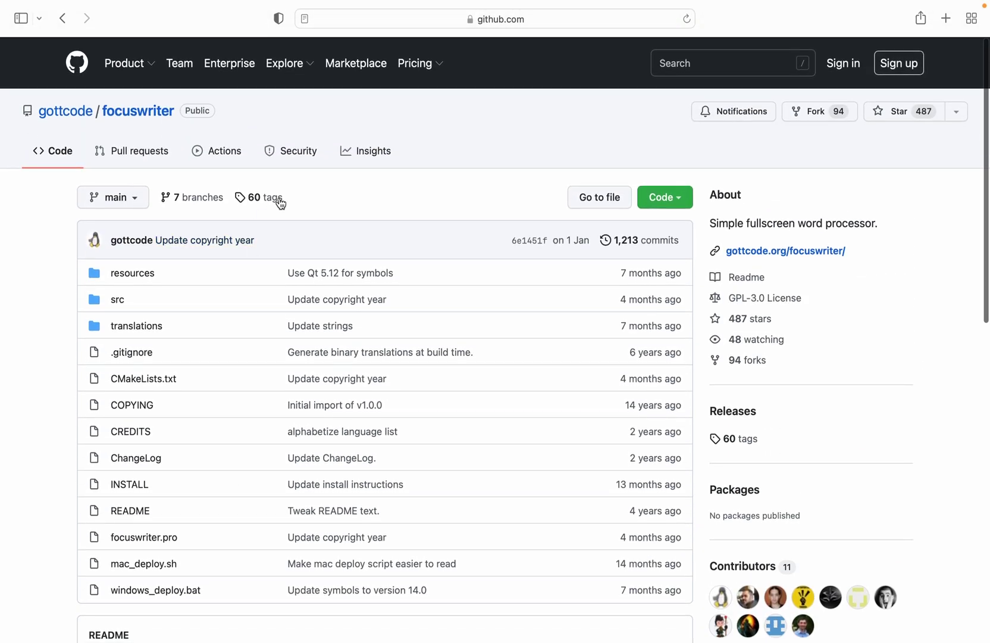
click(670, 197)
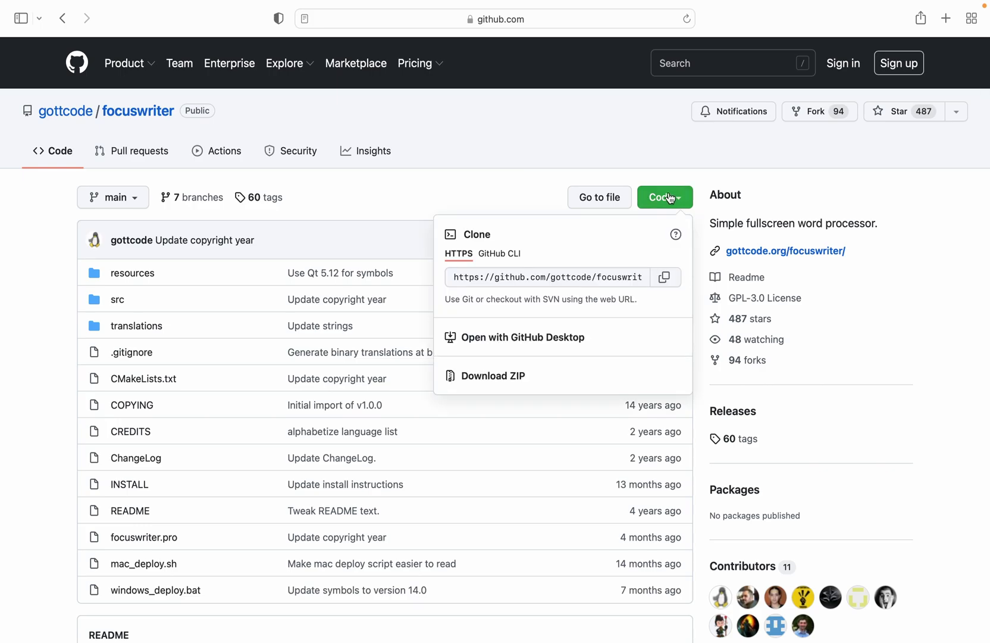
click(512, 383)
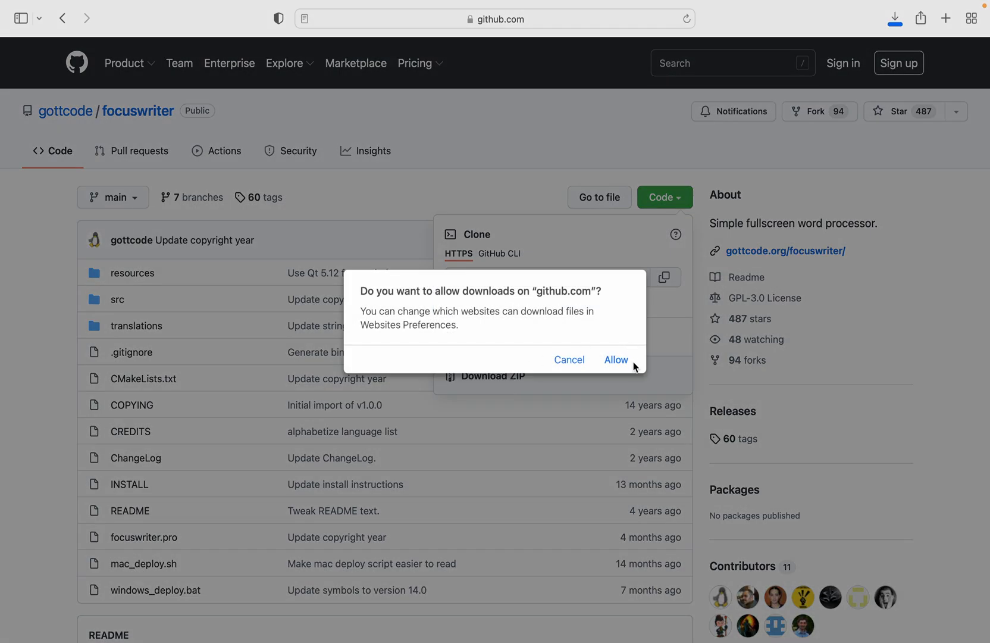
click(618, 358)
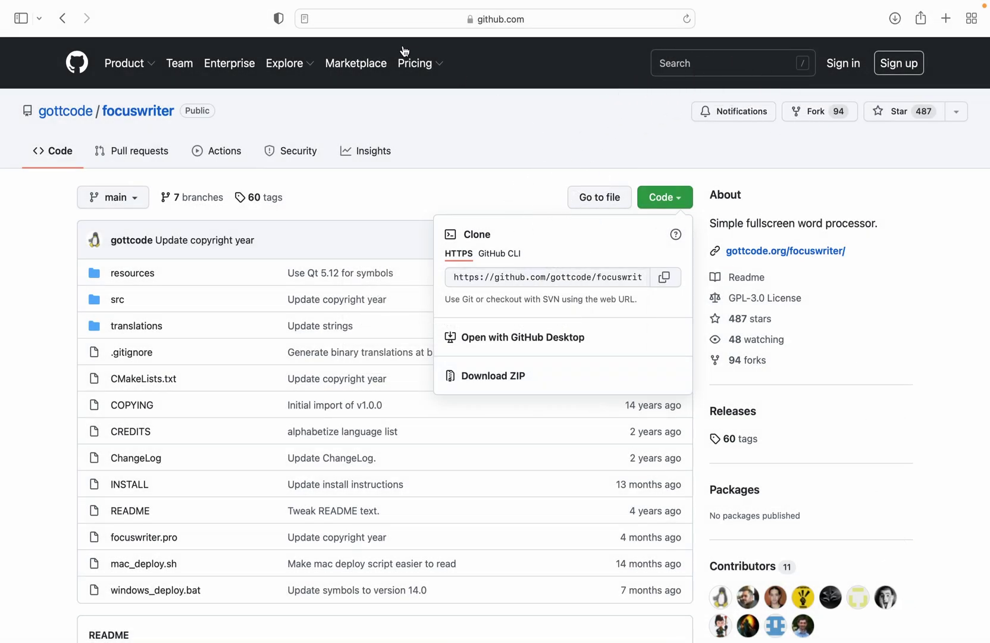
Step: Switch to Finder and open the INSTALL file from the downloaded focuswriter-main folder
click(45, 36)
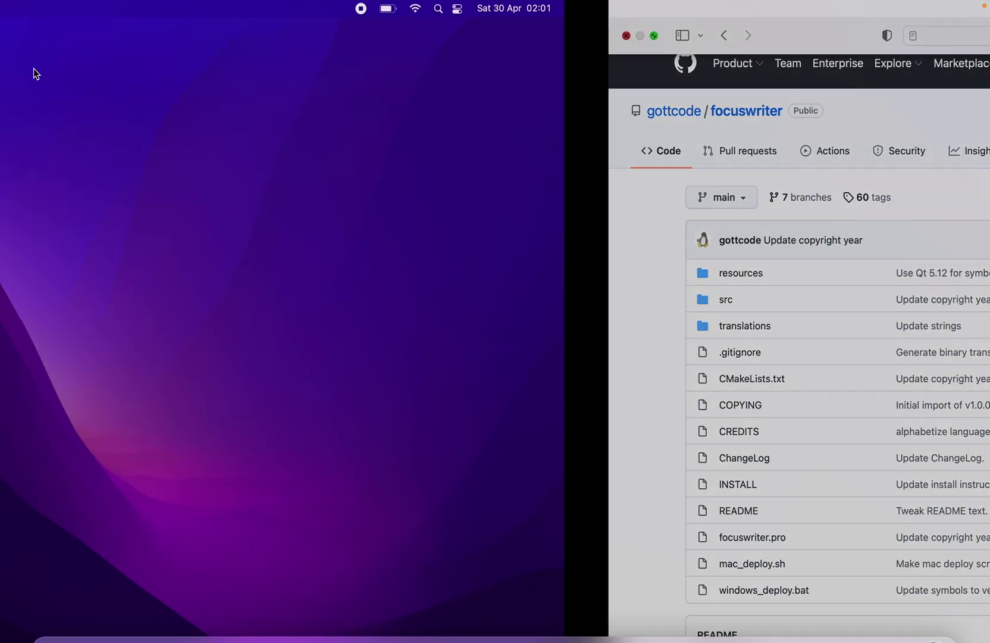
click(54, 612)
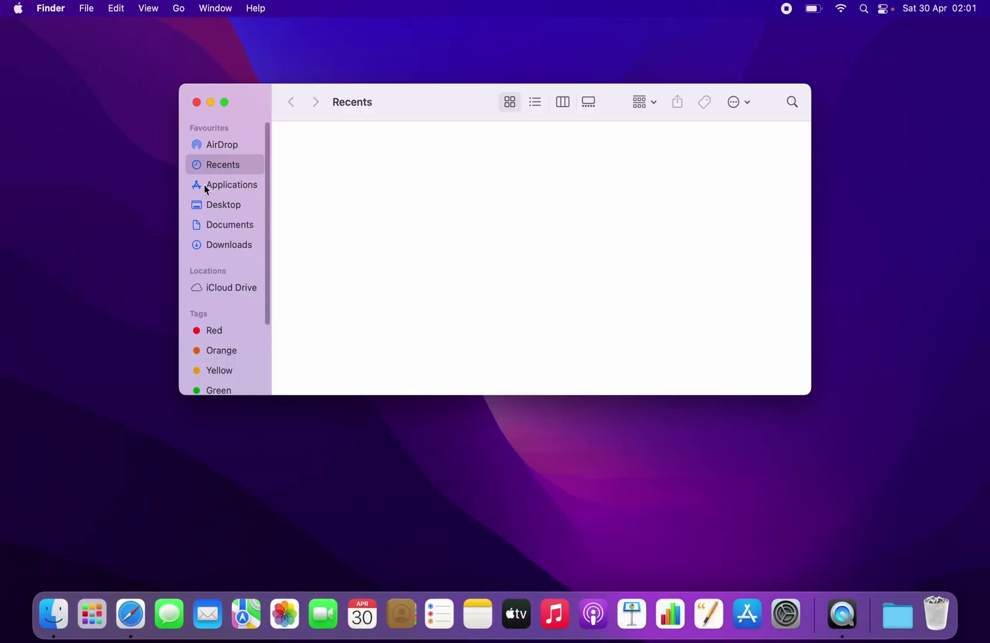
click(230, 243)
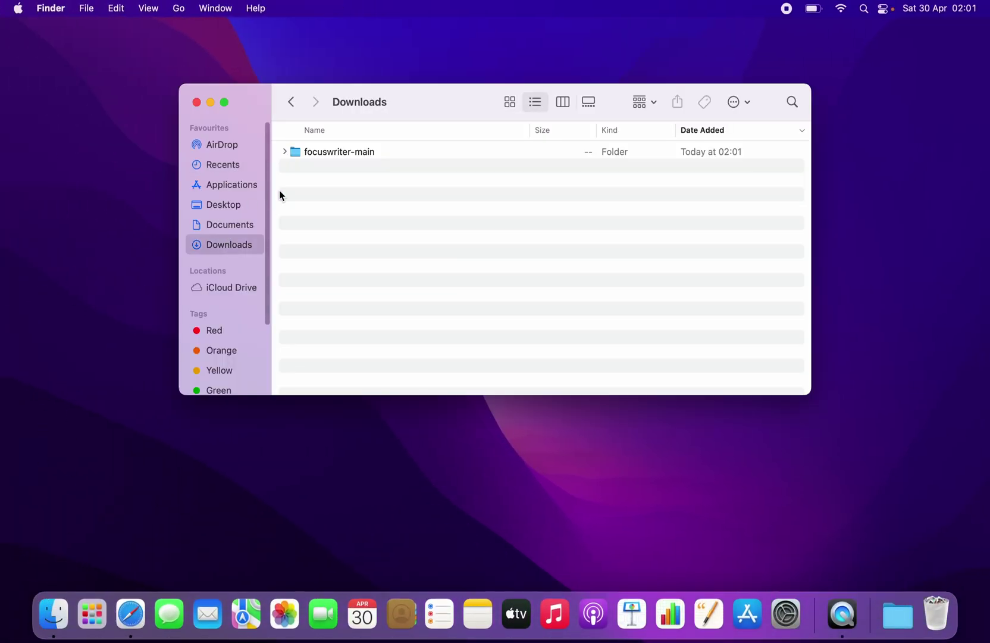
double_click(333, 153)
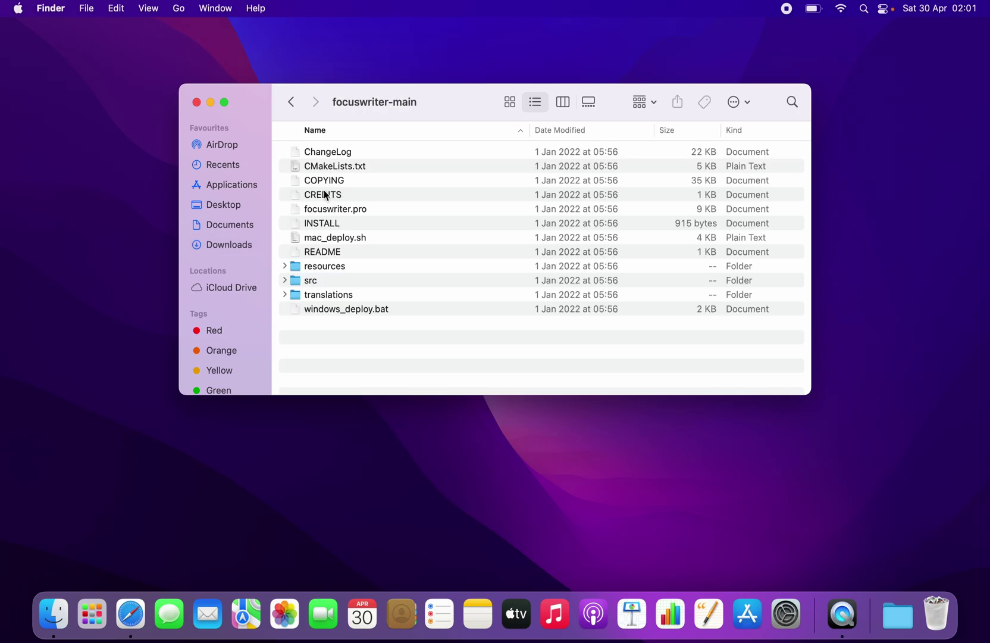
click(323, 224)
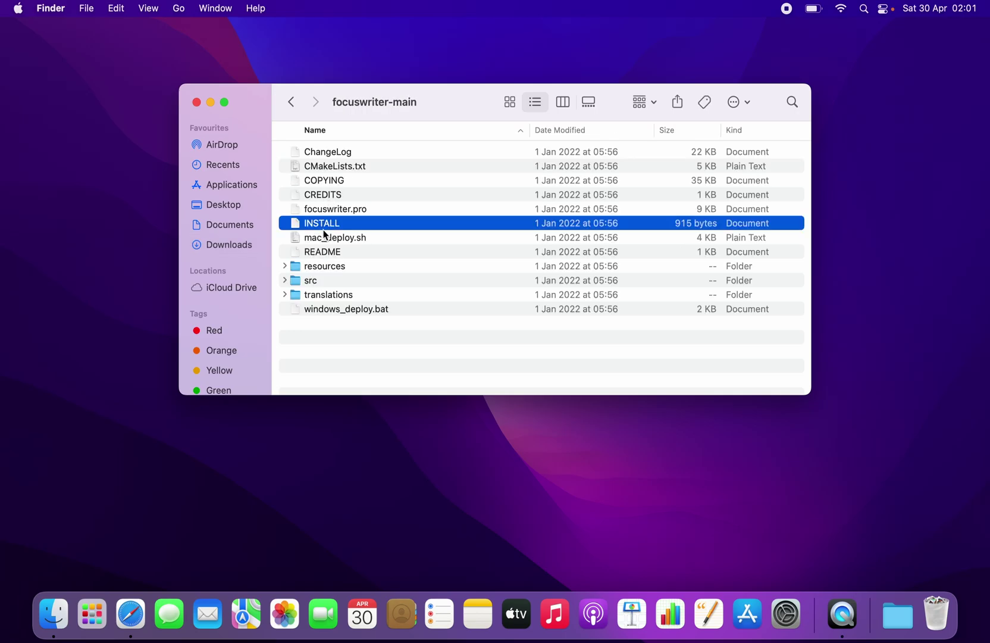
key(cmd+o)
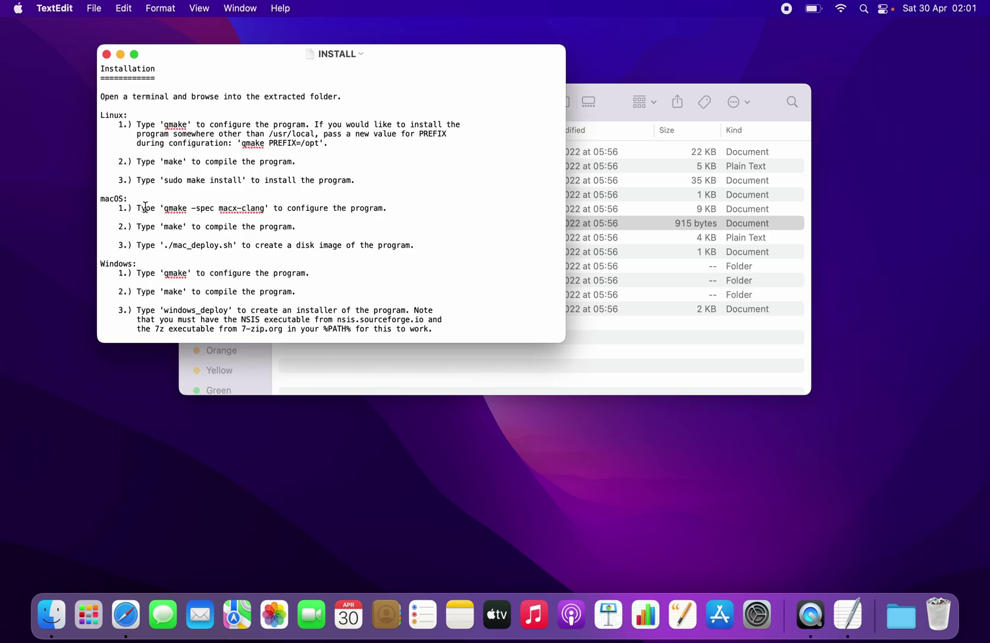
Step: Copy the macOS configure command "qmake -spec macx-clang" from the INSTALL file and open Terminal
drag(165, 208, 266, 209)
key(super+c)
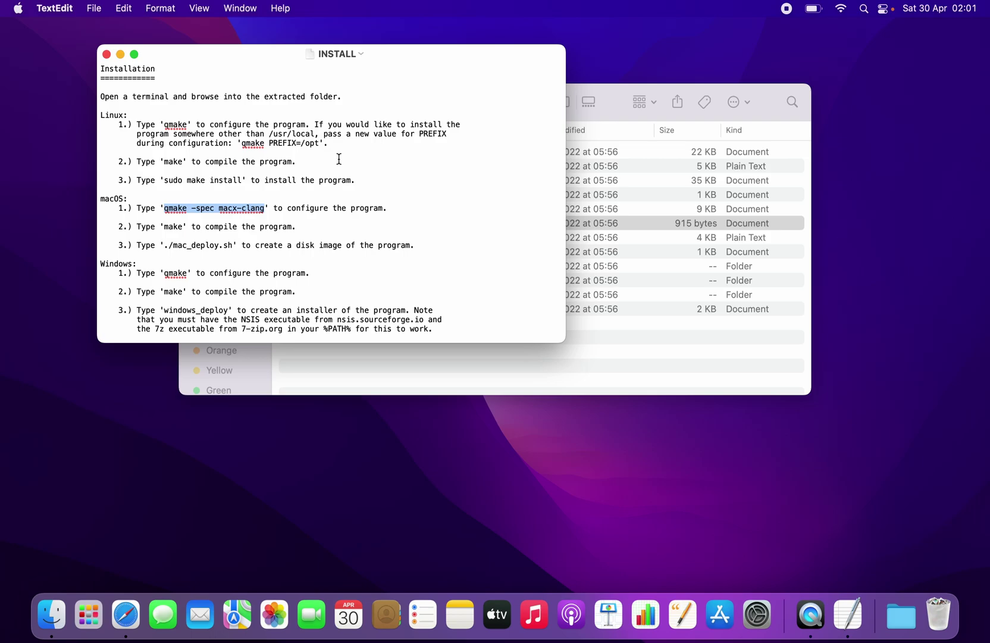
key(super+space)
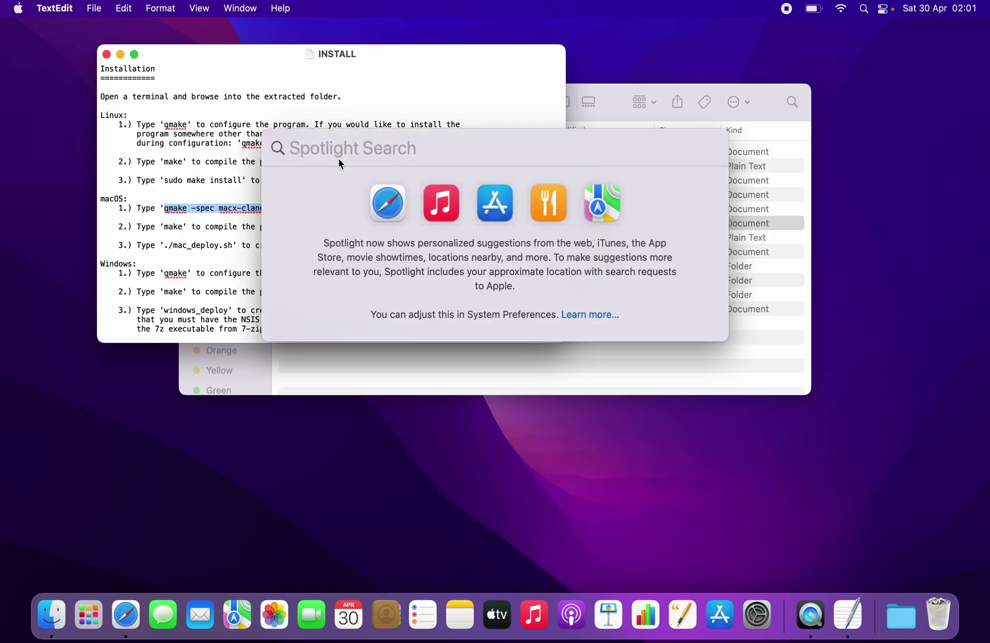
text(ter)
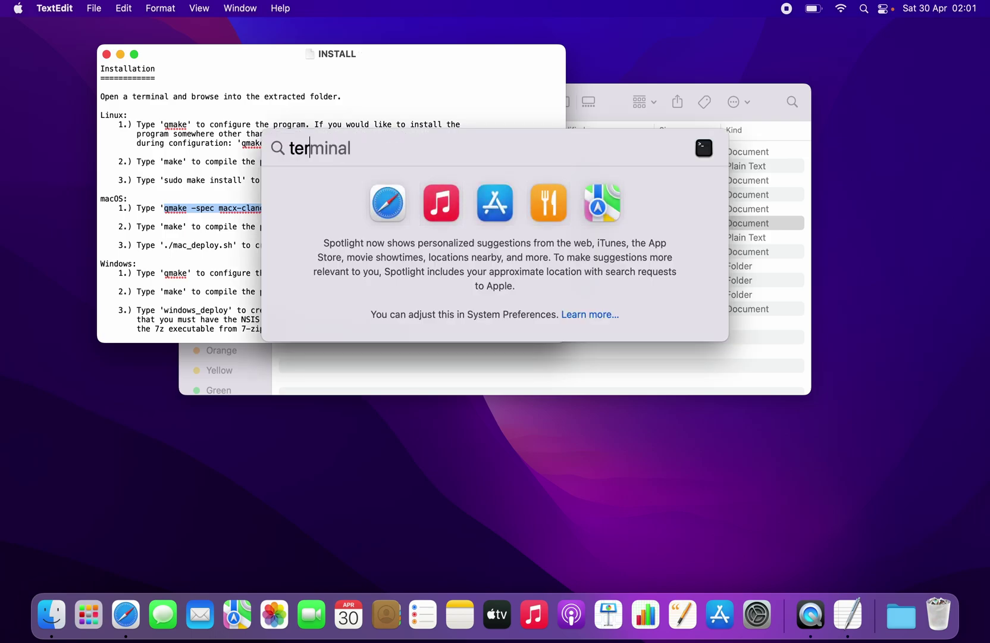
text(minal)
key(Return)
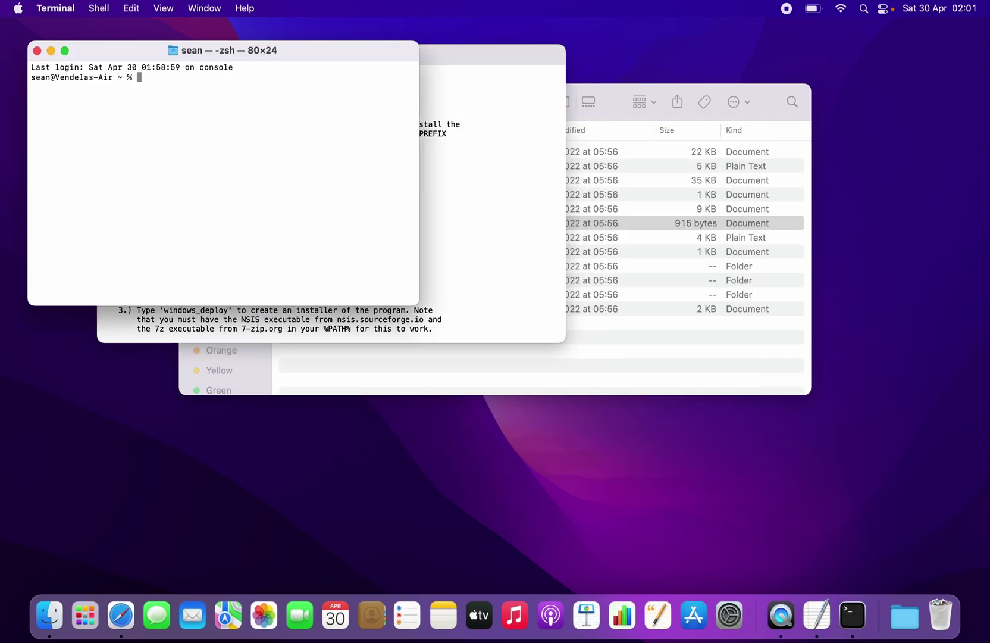
Step: Try to run the copied "qmake -spec macx-clang" command in Terminal
click(441, 199)
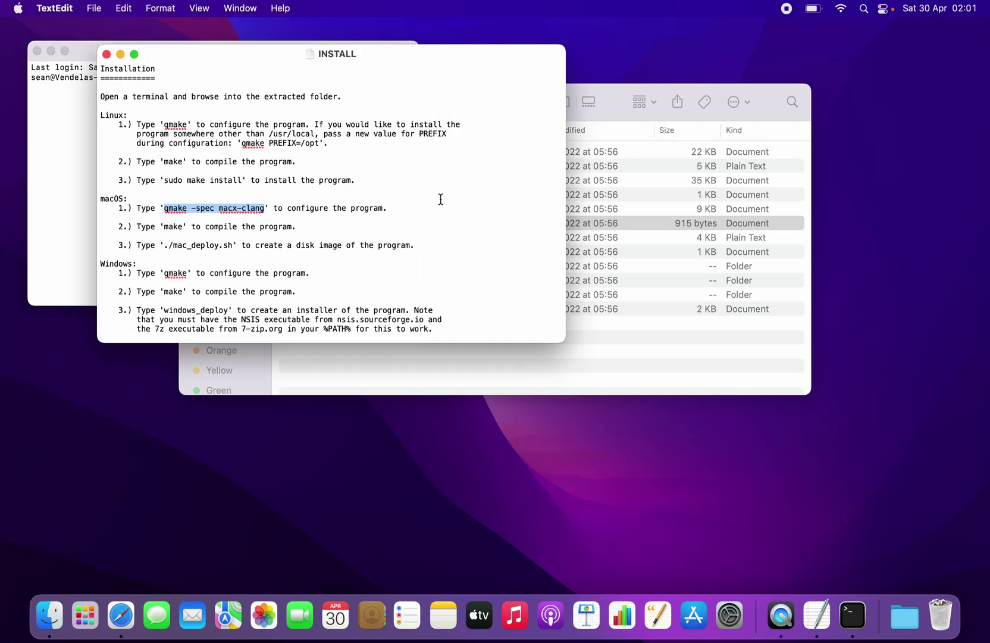
click(94, 166)
key(super+v)
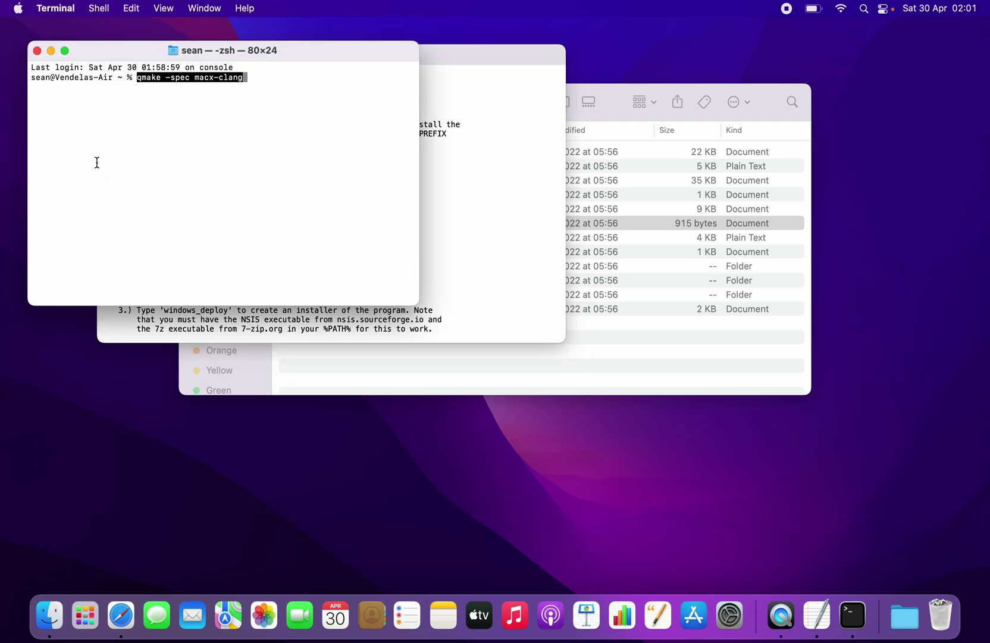
key(Return)
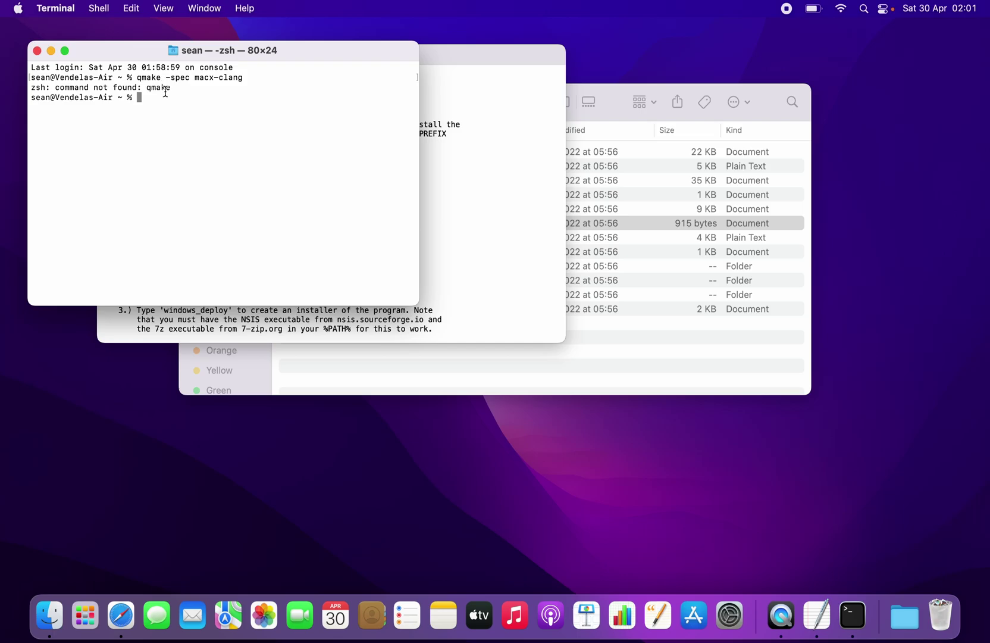
Step: Switch to Safari and search the web for "how to install brew on mac m1"
click(50, 615)
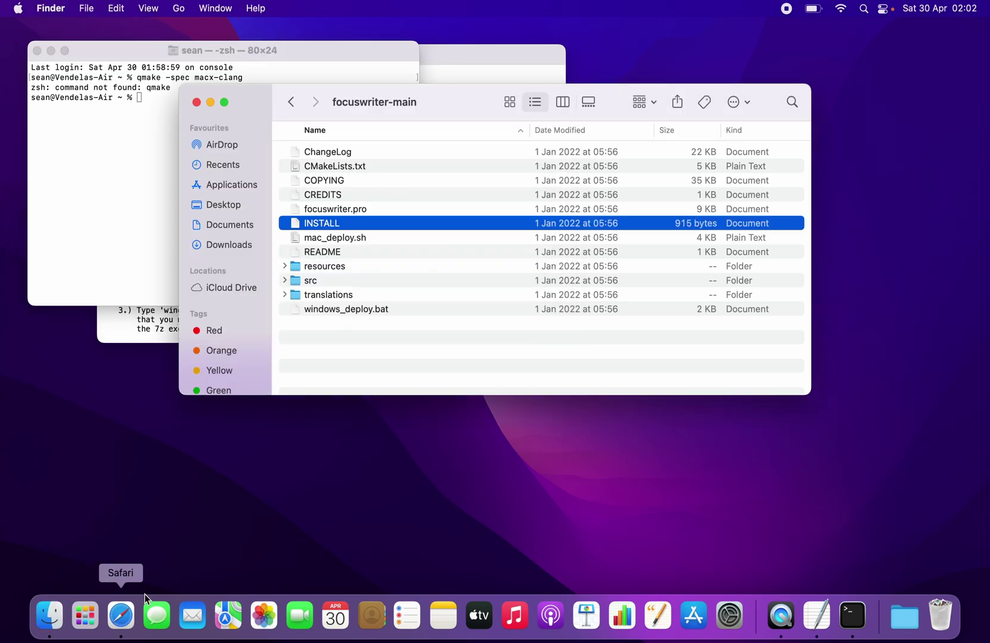
click(121, 614)
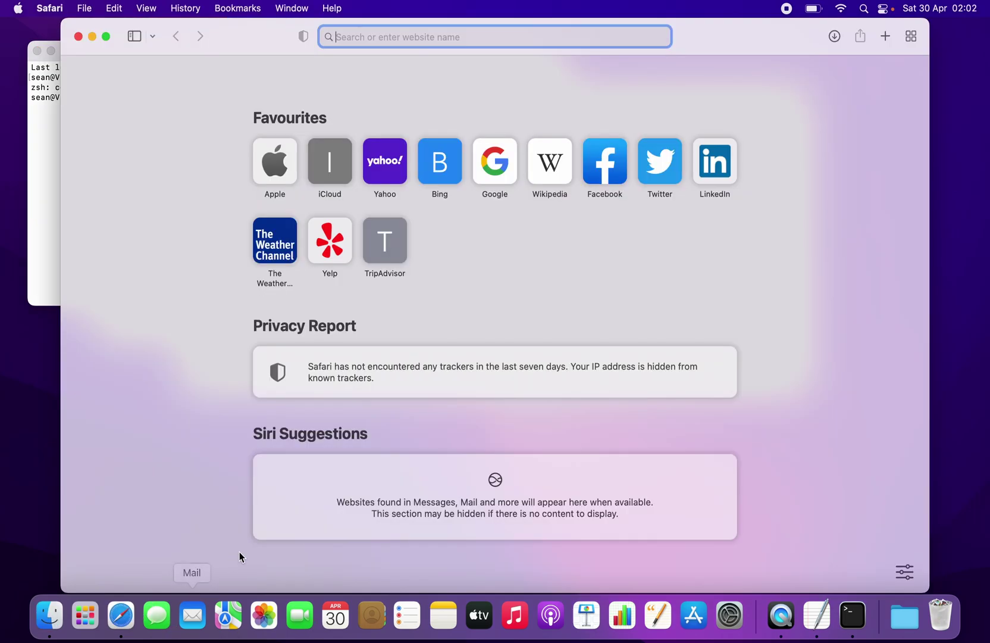
text(h)
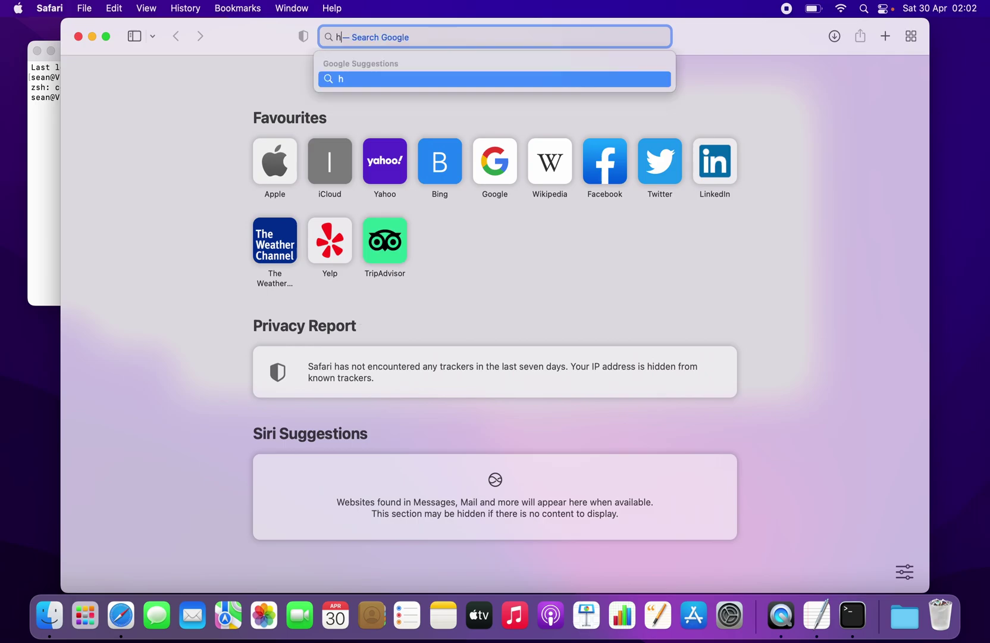
text(ow to install )
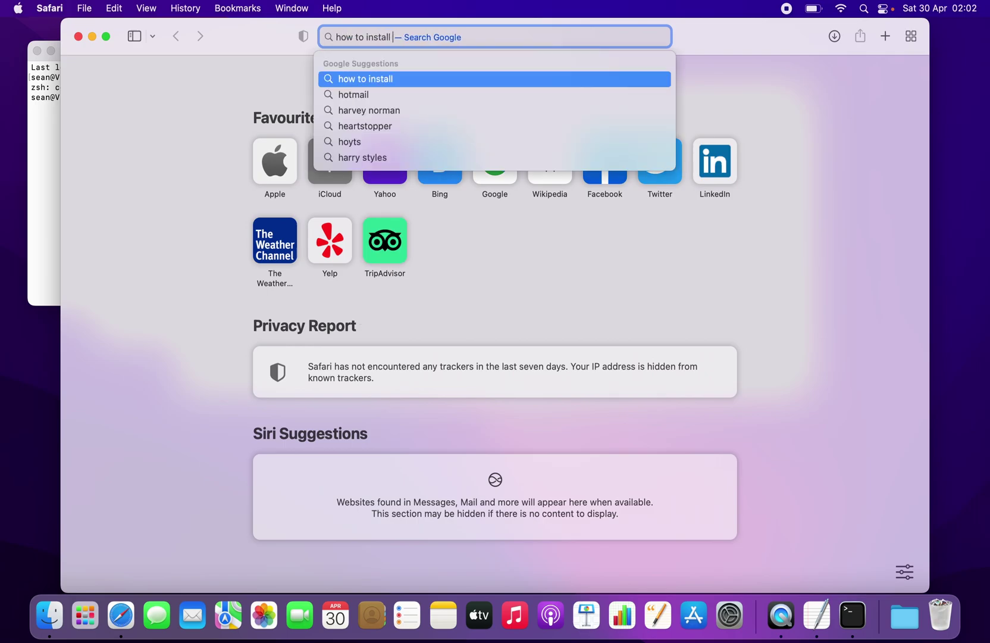
text(brew on)
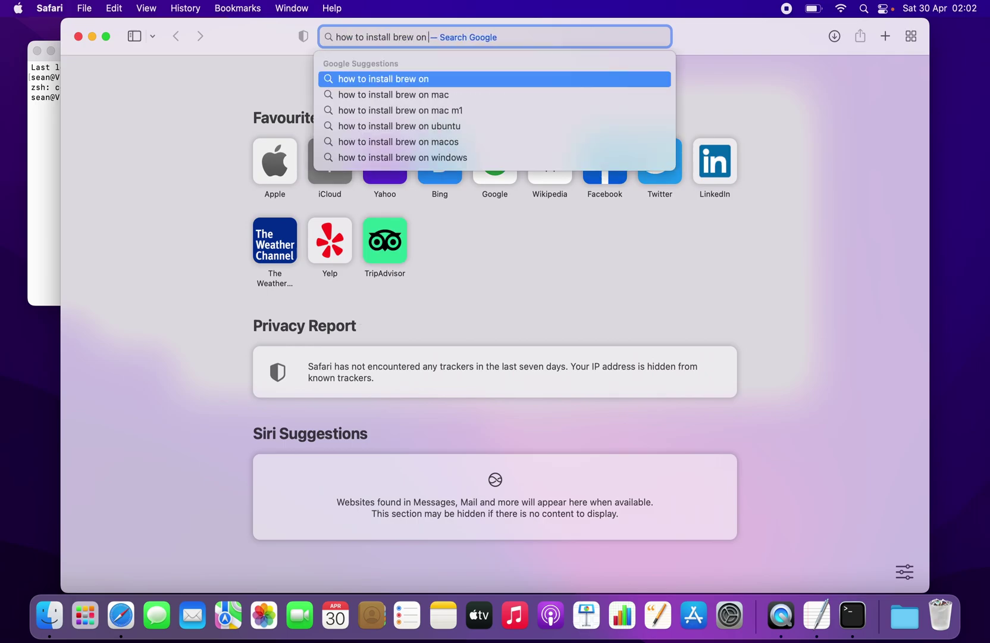
text( mac m1)
key(Return)
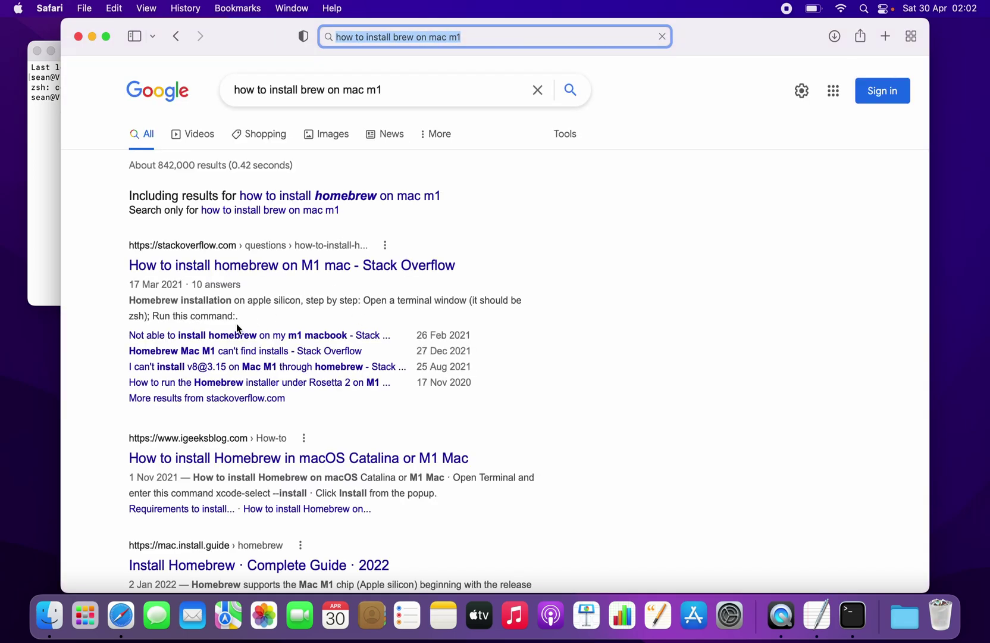
Step: Open the Stack Overflow result on installing Homebrew on M1 Mac, accept all cookies, and copy the answer's curl-based install command
click(248, 267)
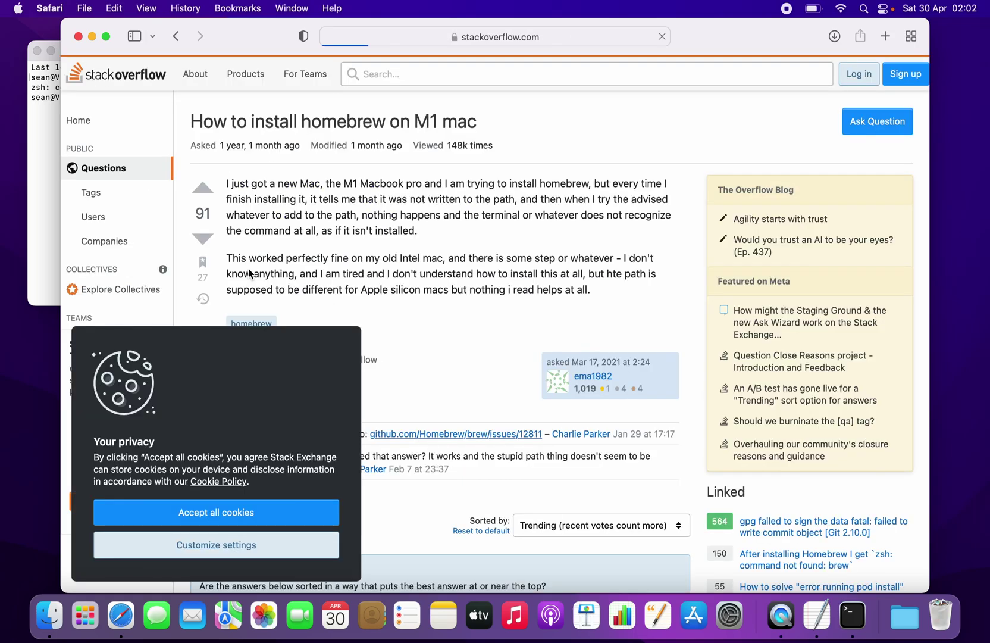
click(255, 513)
scroll(286, 472, down, 10)
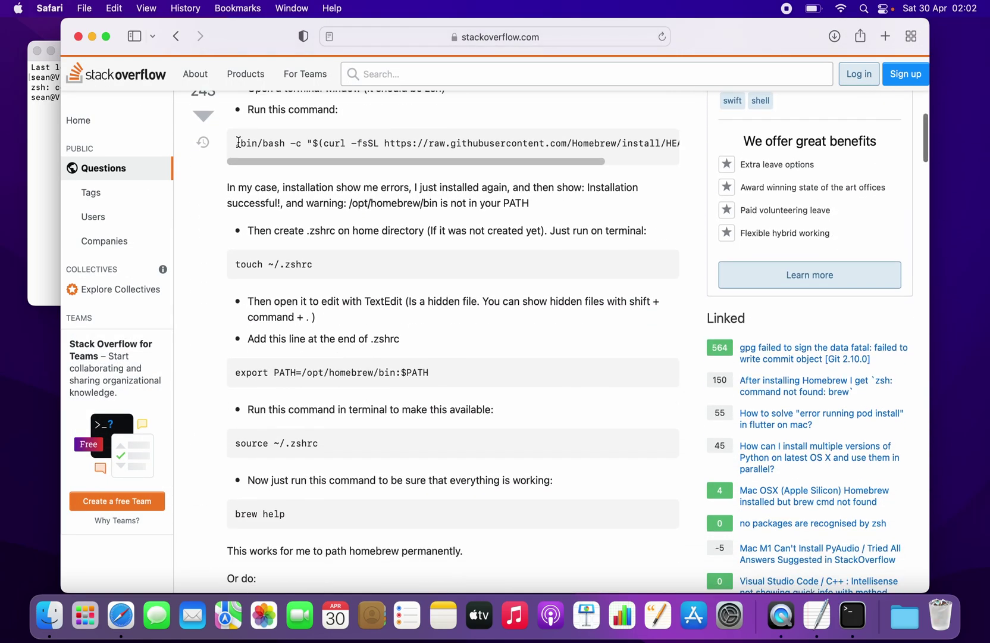
drag(271, 162, 384, 165)
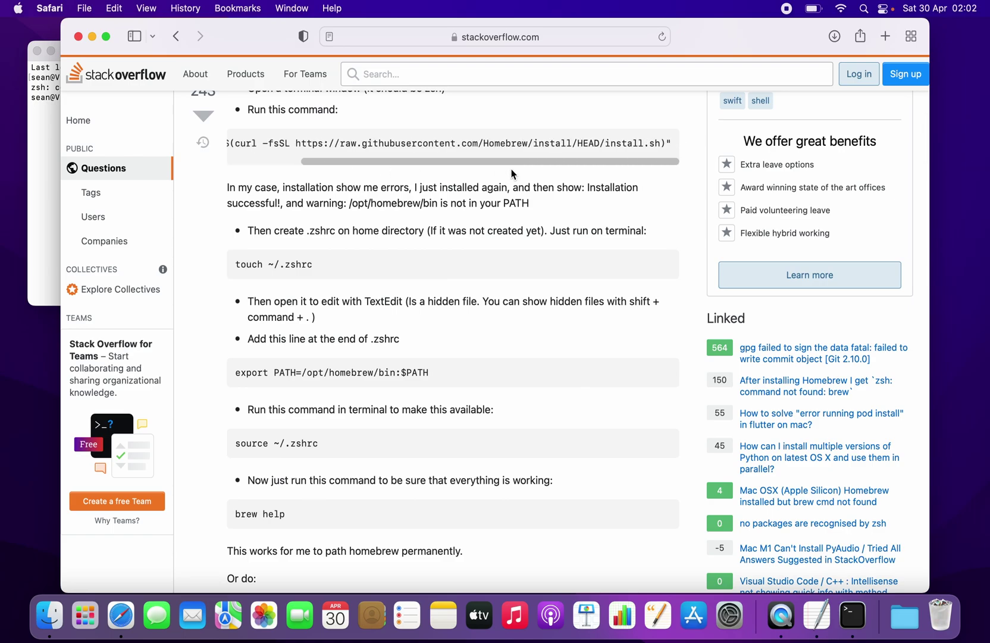
triple_click(659, 143)
key(super+c)
scroll(619, 173, up, 10)
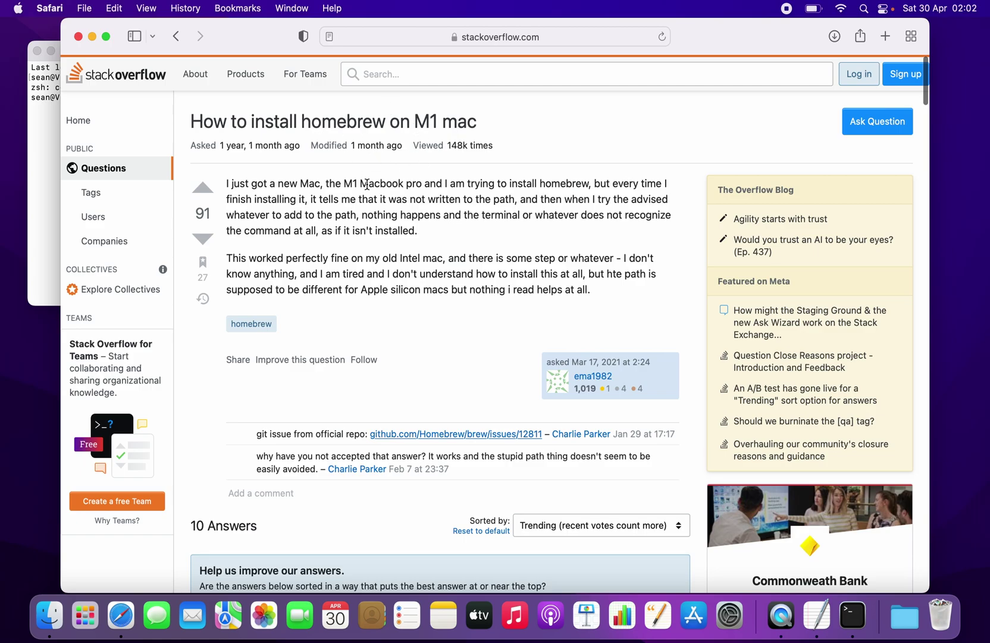
scroll(353, 181, down, 5)
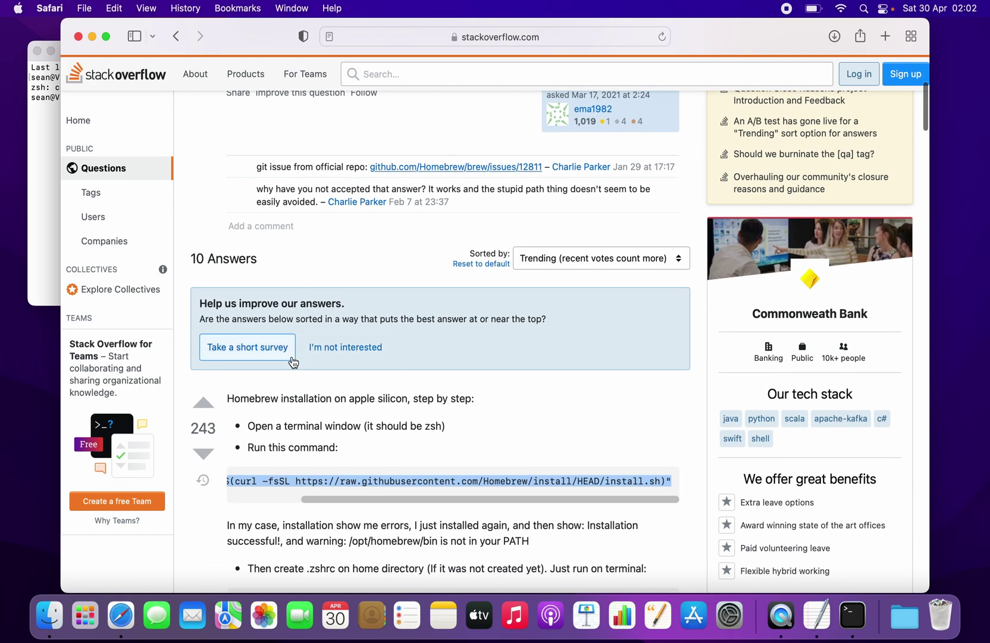
Step: Run the copied Homebrew install command in Terminal, enter the account password and continue with the installation
scroll(315, 433, down, 2)
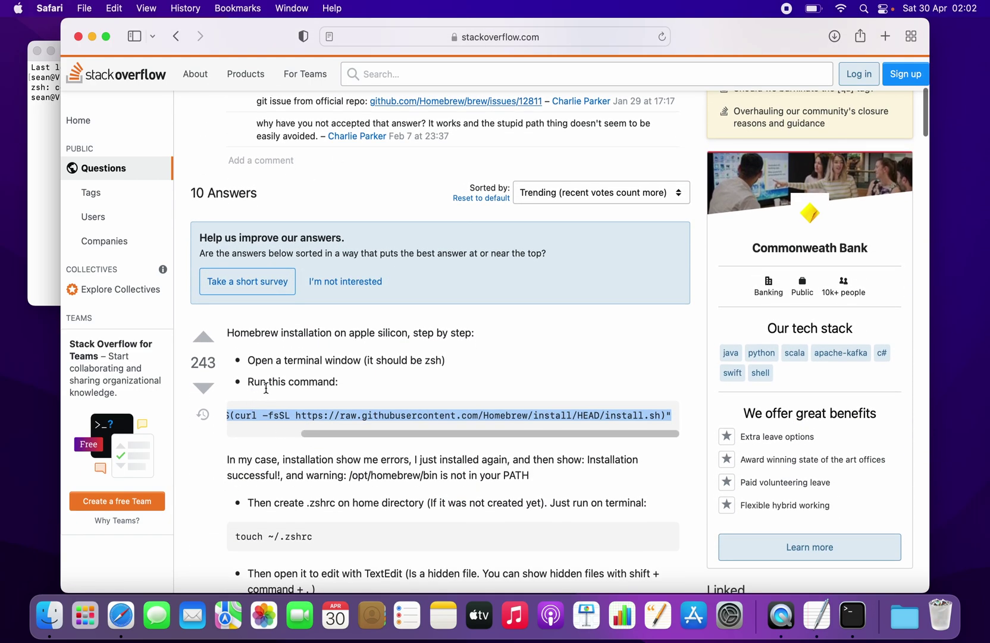
click(43, 183)
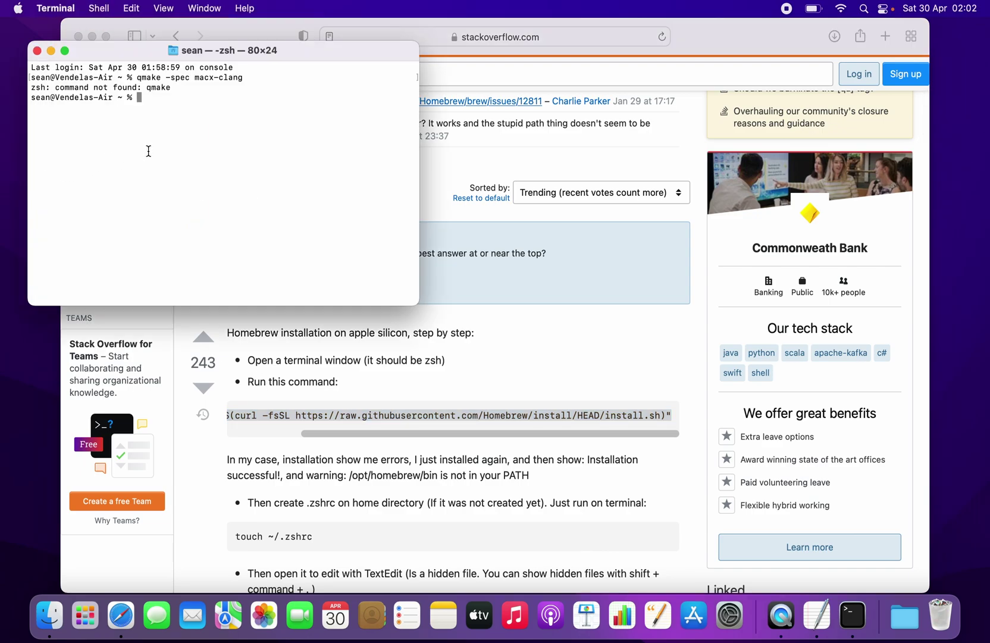
key(super+v)
key(Return)
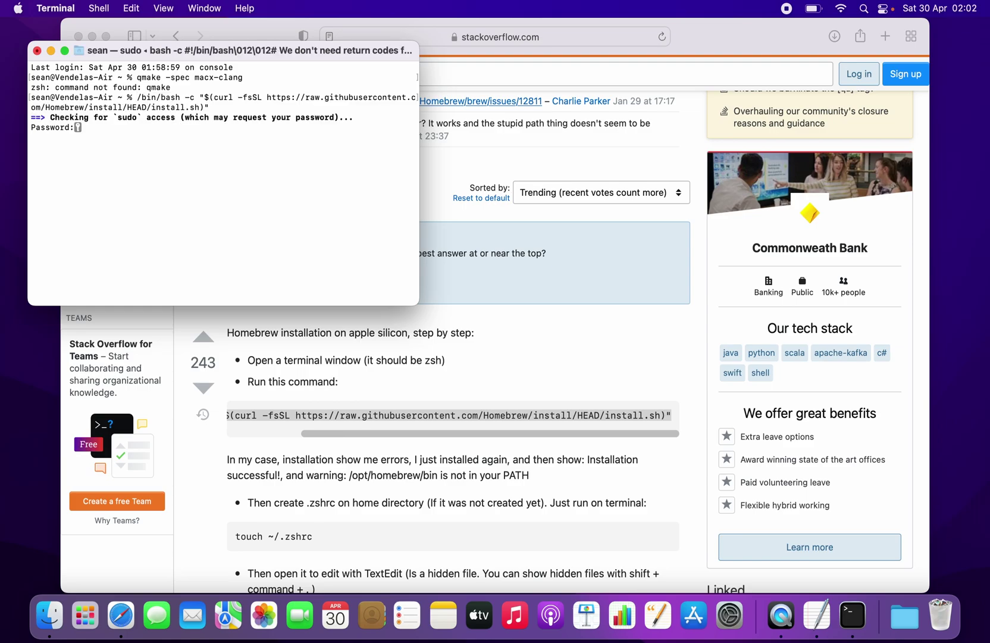
key(Return)
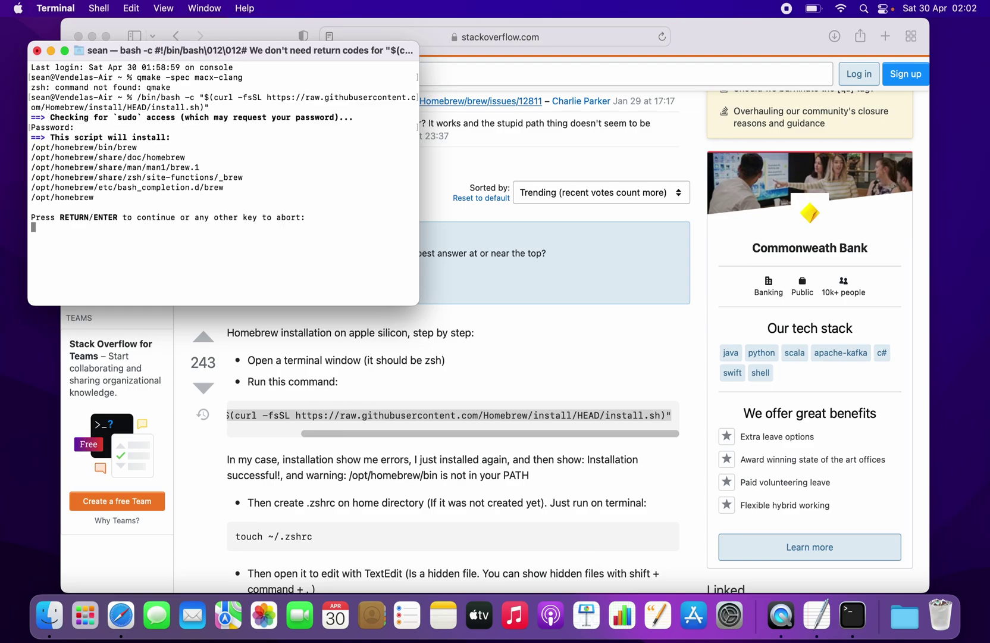
key(Return)
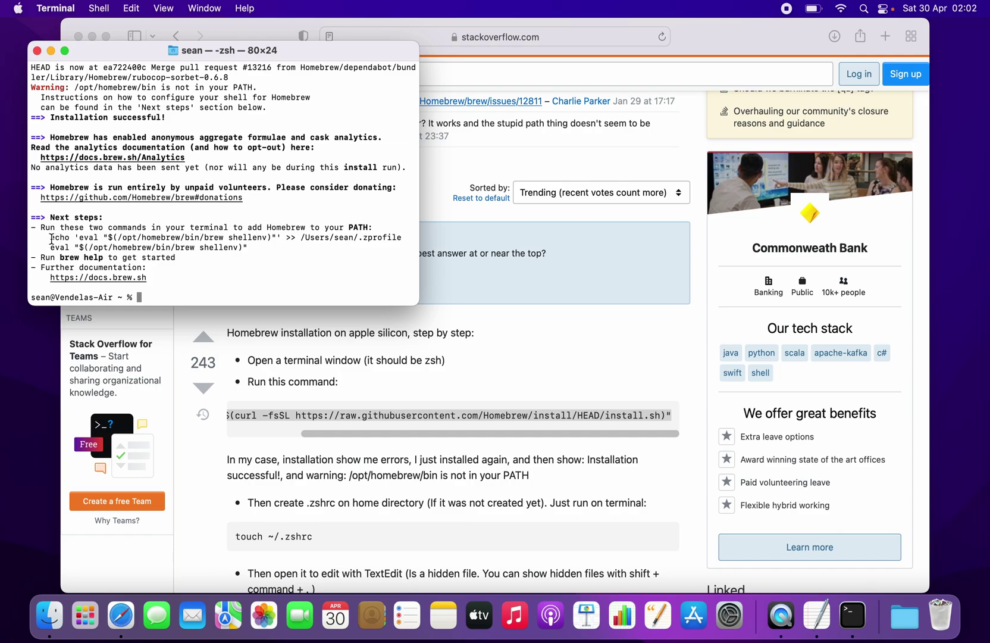
Step: Copy and run the first suggested PATH command, appending 'eval "$(/opt/homebrew/bin/brew shellenv)"' to the home folder's .zprofile
drag(50, 237, 408, 240)
key(super+c)
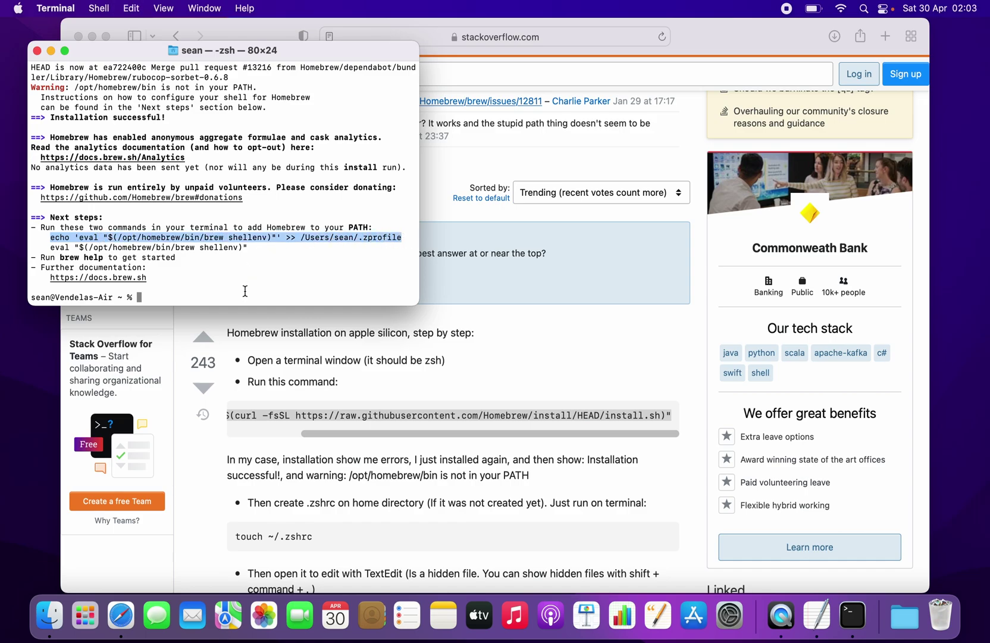
click(245, 290)
key(super+v)
key(Return)
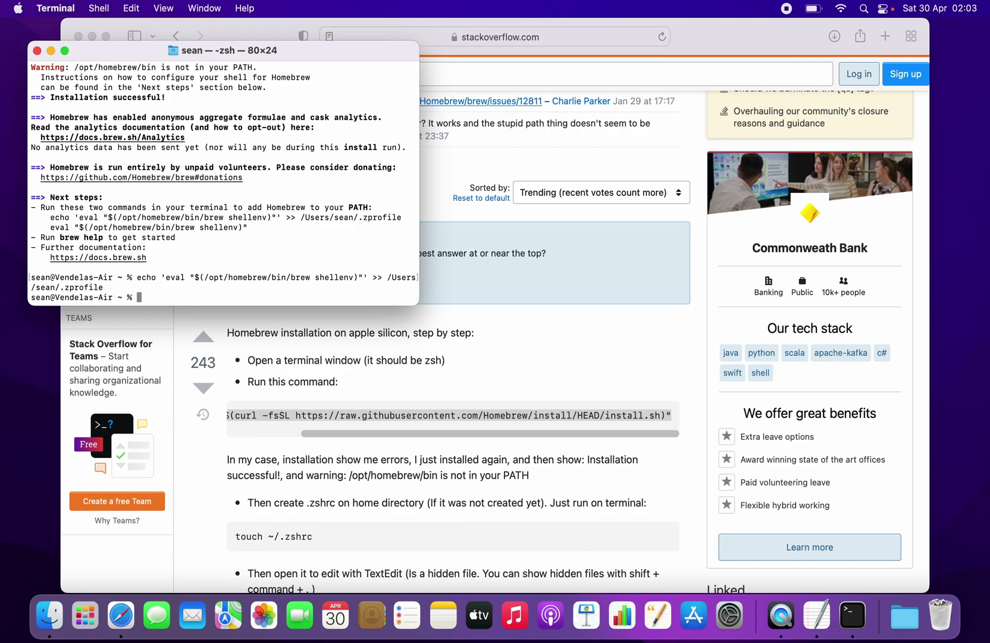
Step: Copy and run the second suggested command, eval "$(/opt/homebrew/bin/brew shellenv)", to load Homebrew into the current shell
drag(50, 226, 257, 224)
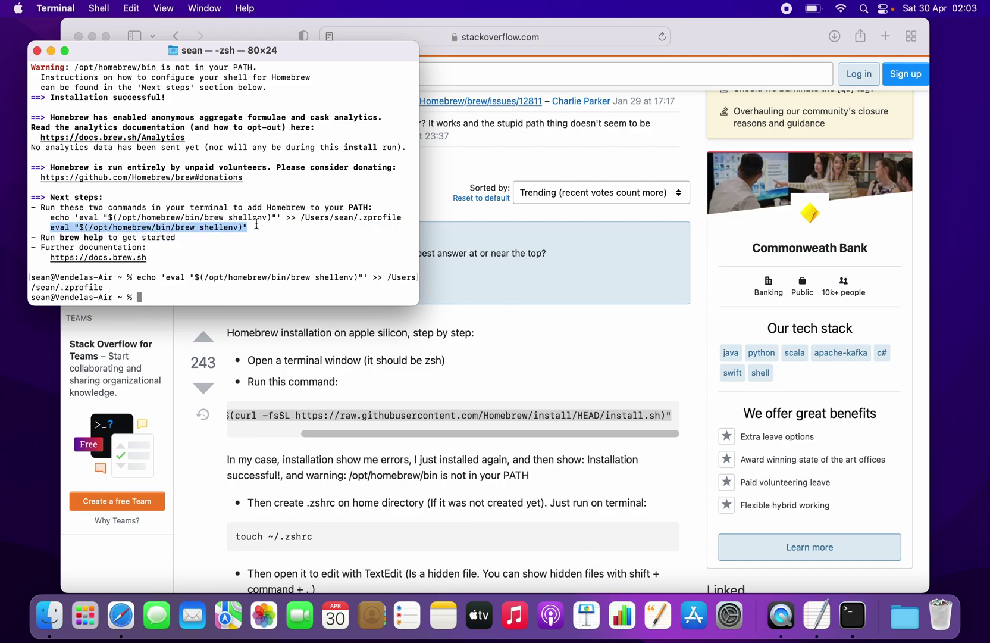
key(cmd+c)
click(152, 291)
key(cmd+v)
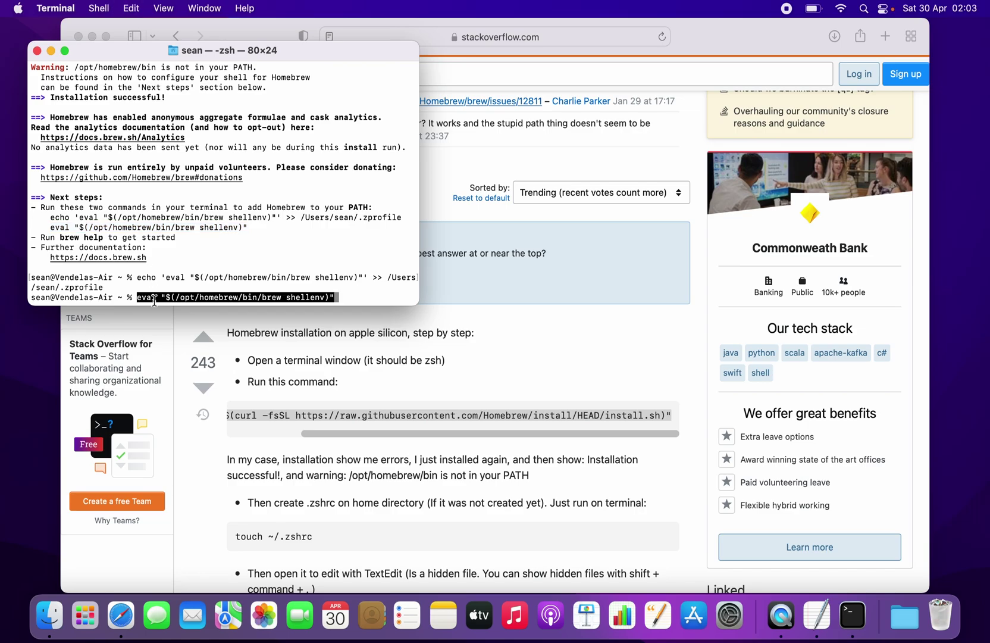
key(Return)
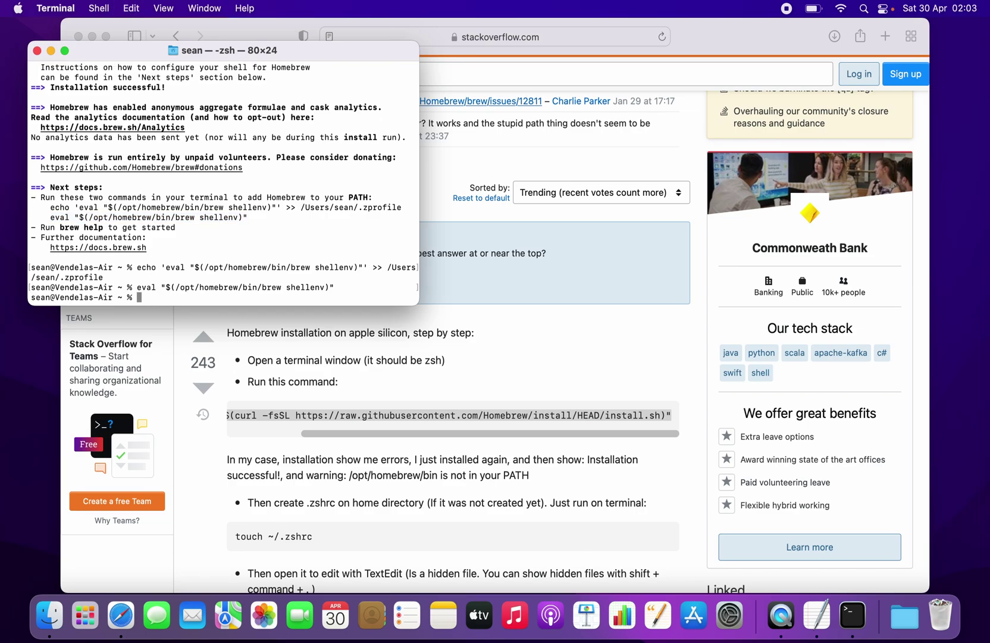
Step: Copy the "brew help" check command from the Stack Overflow answer in Safari and run it in Terminal
click(334, 381)
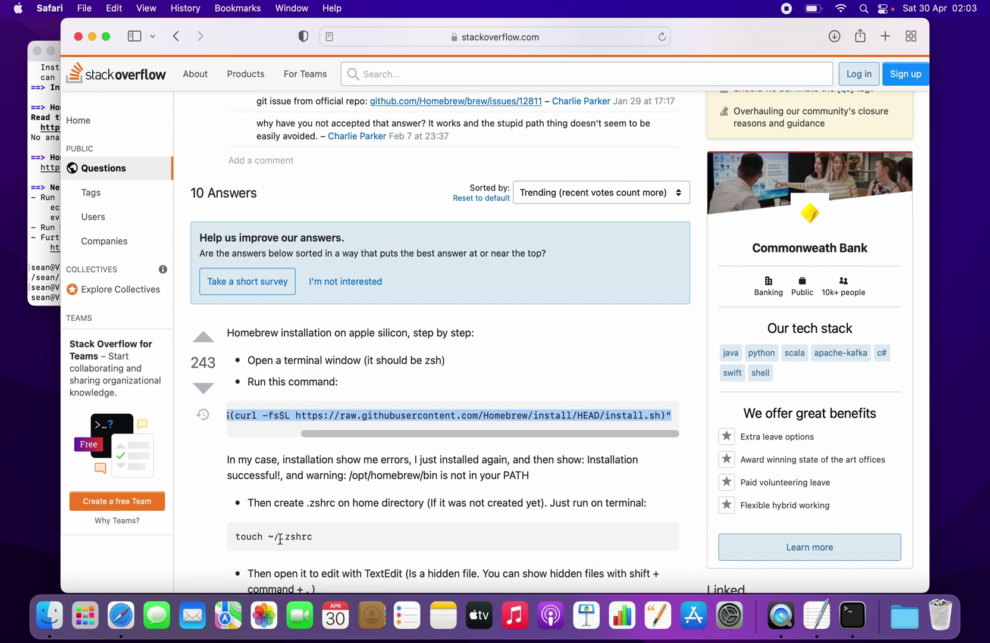
scroll(283, 548, down, 2)
scroll(284, 547, down, 6)
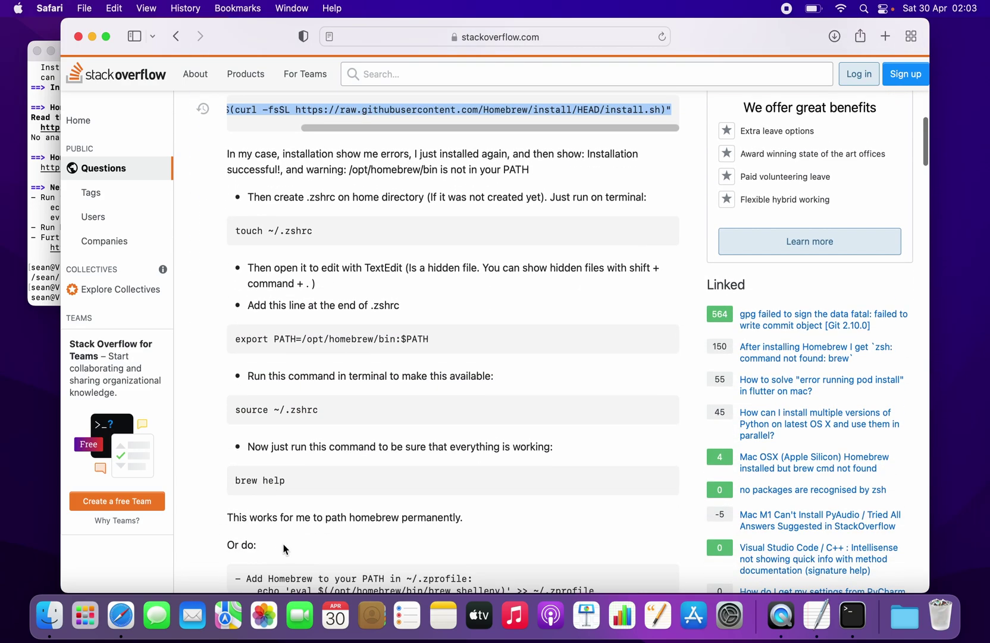
click(54, 254)
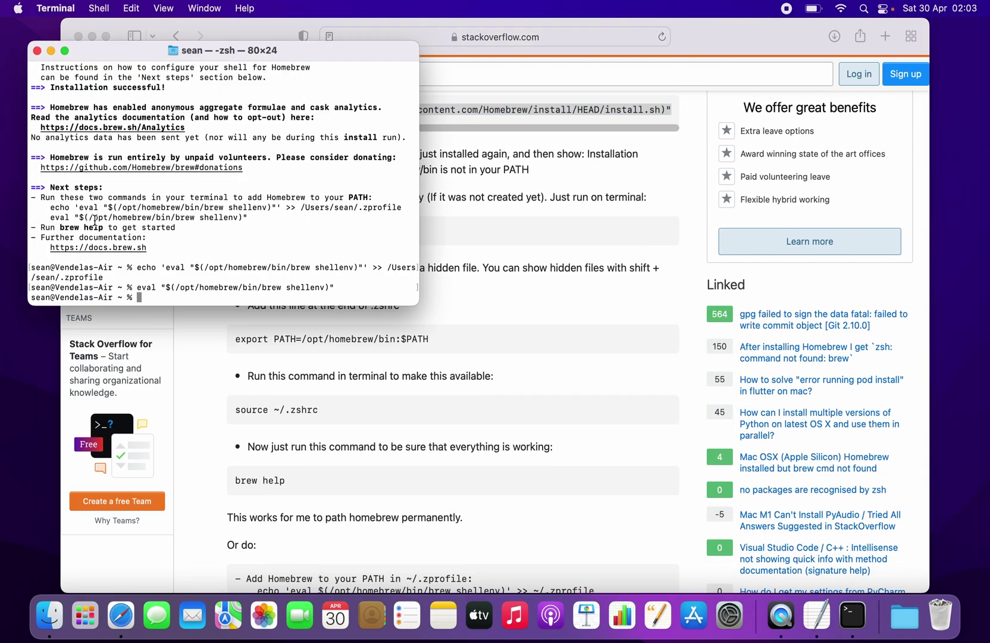
click(300, 359)
scroll(297, 399, down, 3)
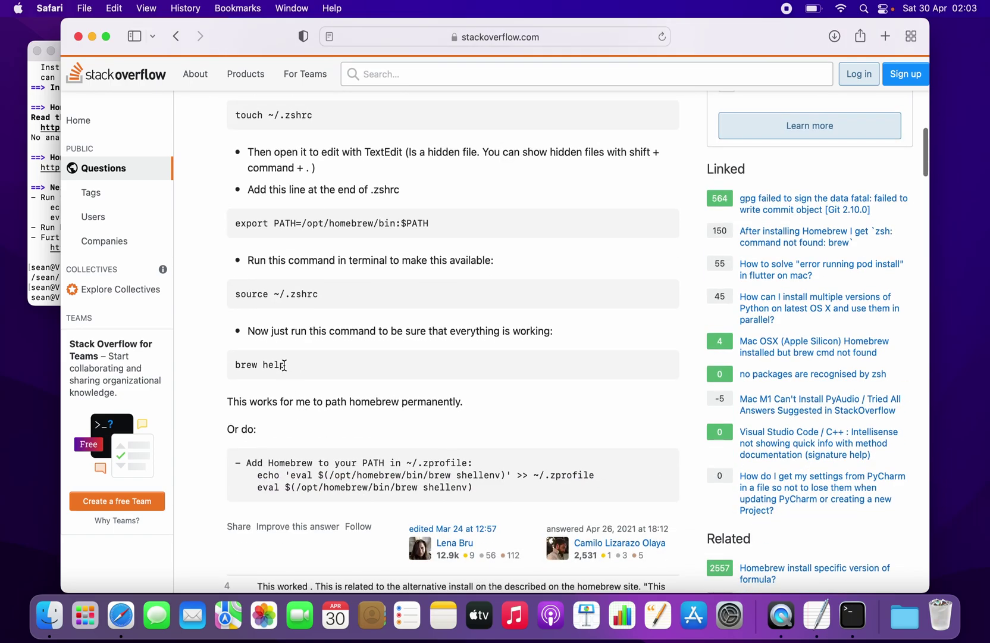
drag(281, 364, 232, 364)
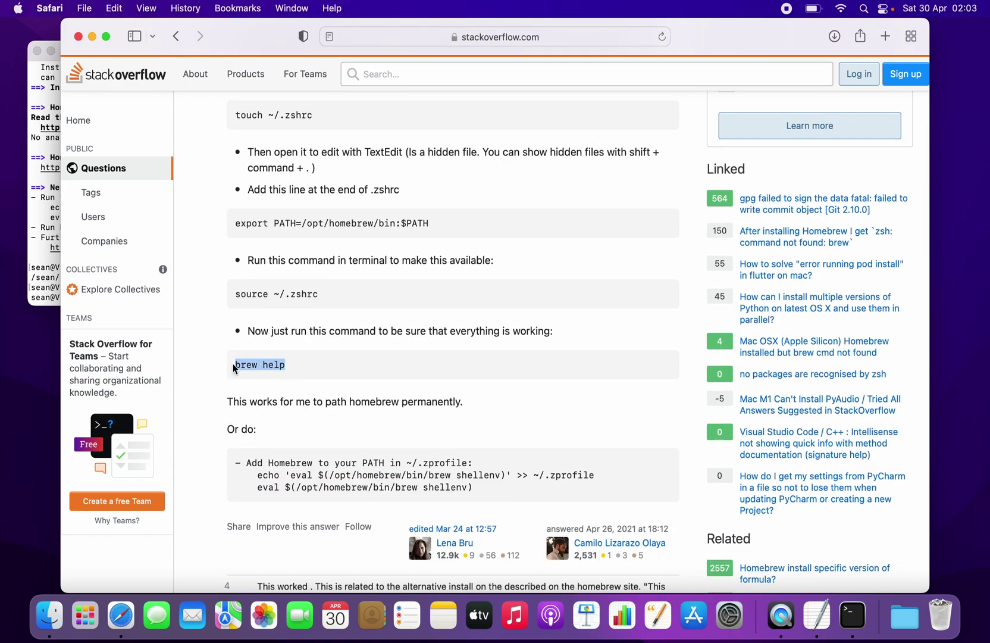
click(47, 266)
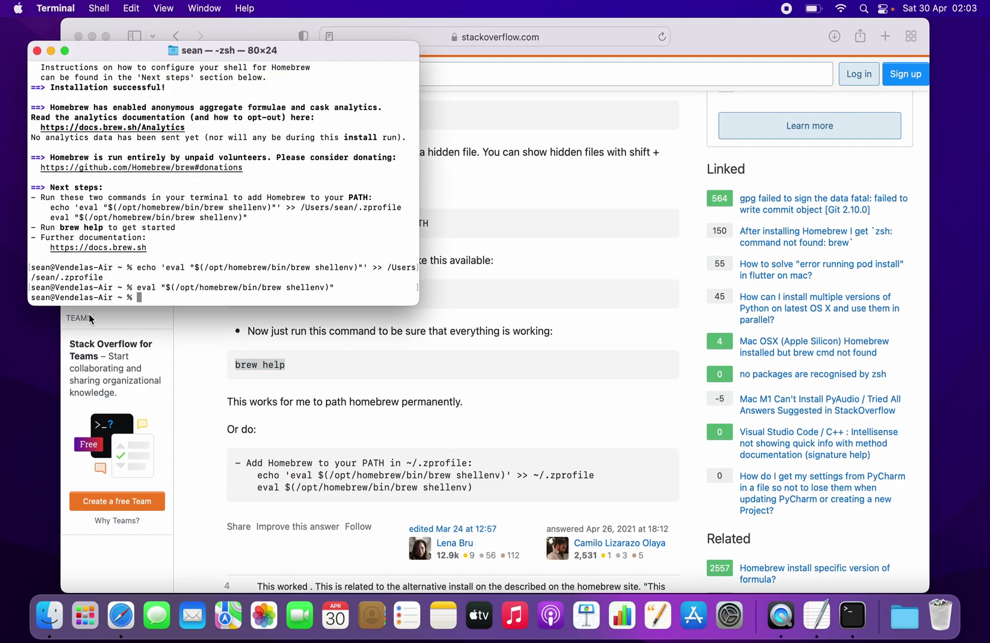
key(super+v)
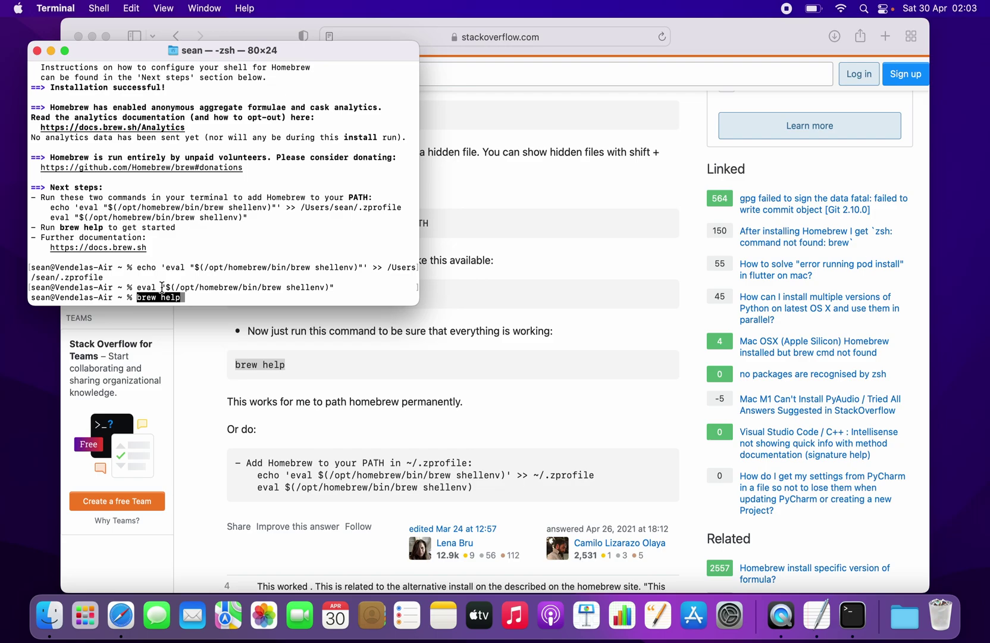
key(Return)
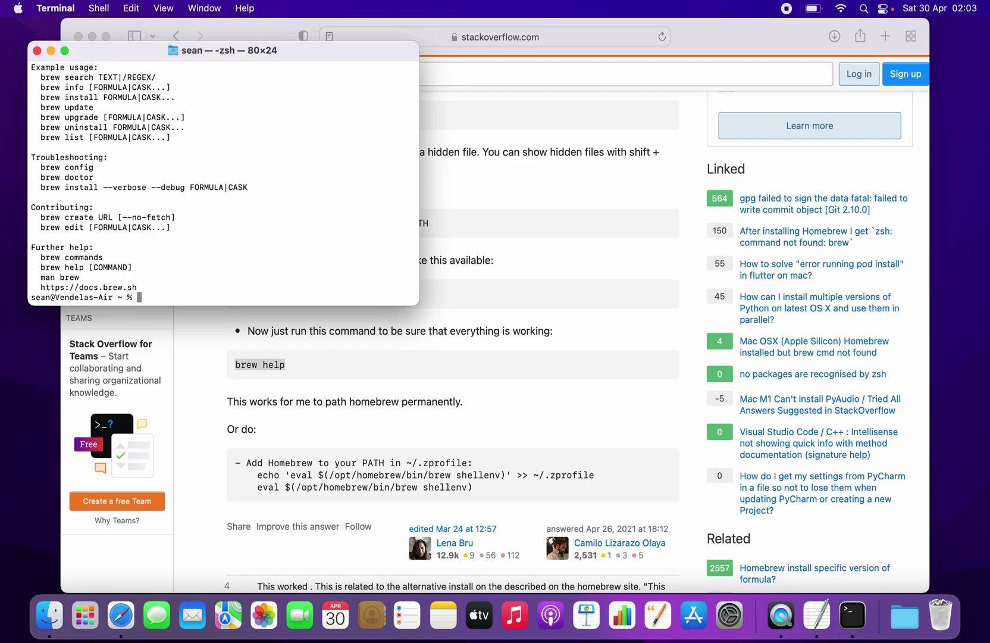
Step: Look through the brew help output and clear the Terminal screen
scroll(150, 227, up, 8)
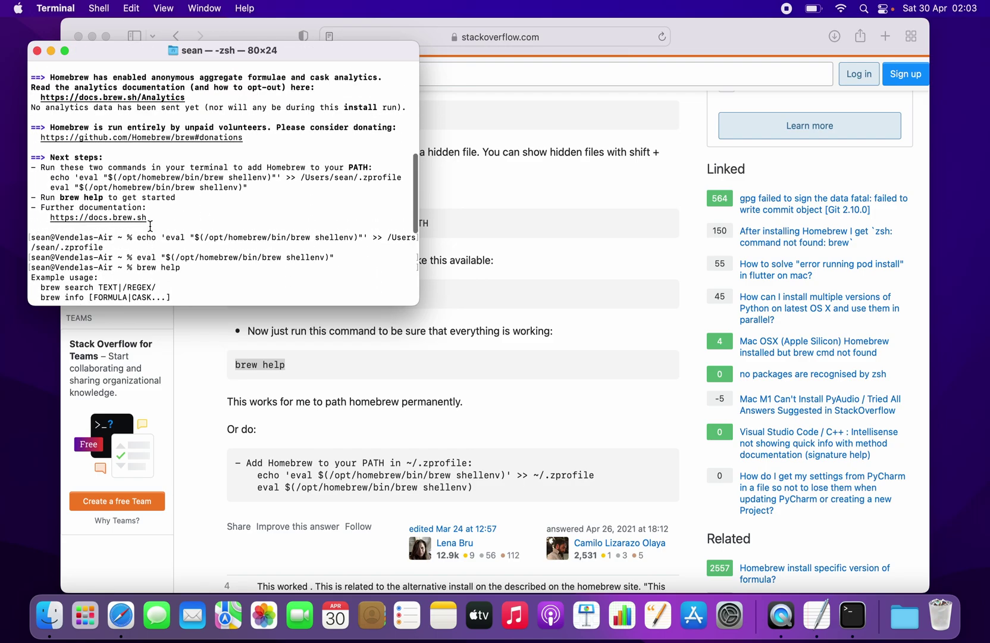
scroll(144, 208, down, 6)
scroll(144, 208, down, 4)
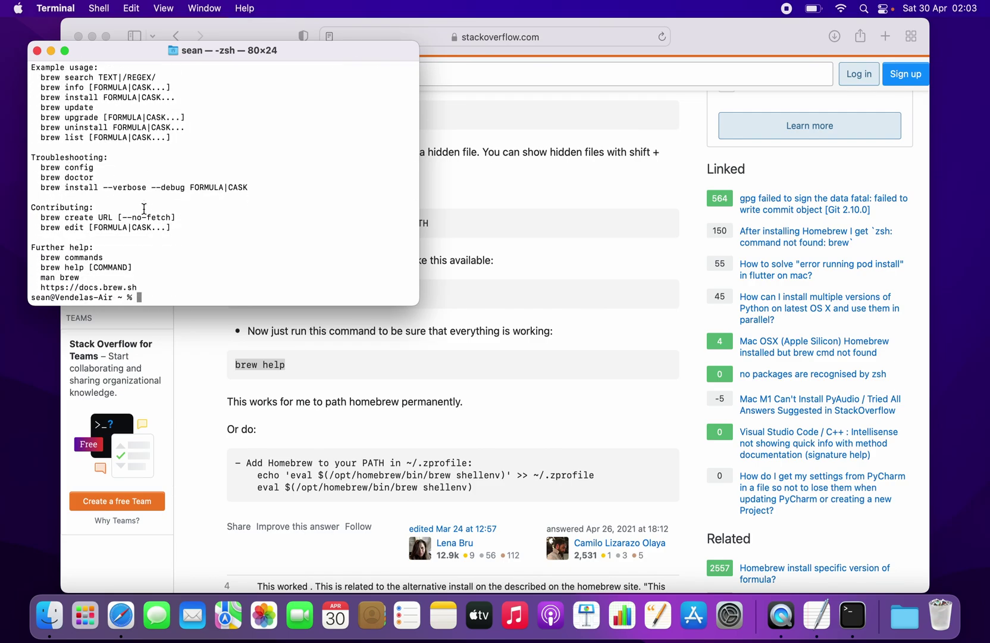
text(clear)
key(Return)
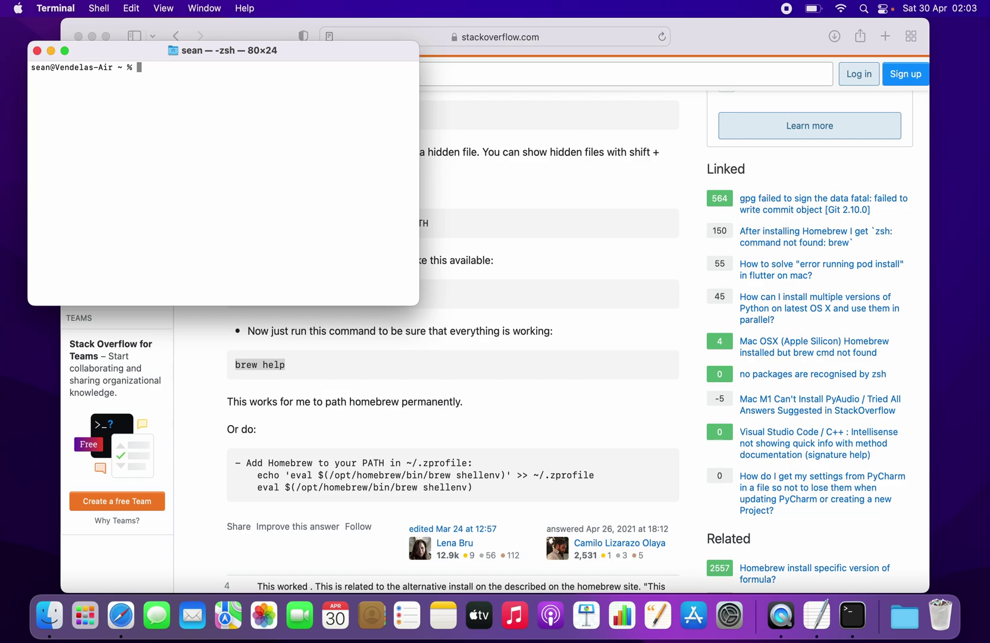
Step: Close the Safari window and go back from focuswriter-main to the Downloads folder in Finder
click(191, 38)
click(79, 36)
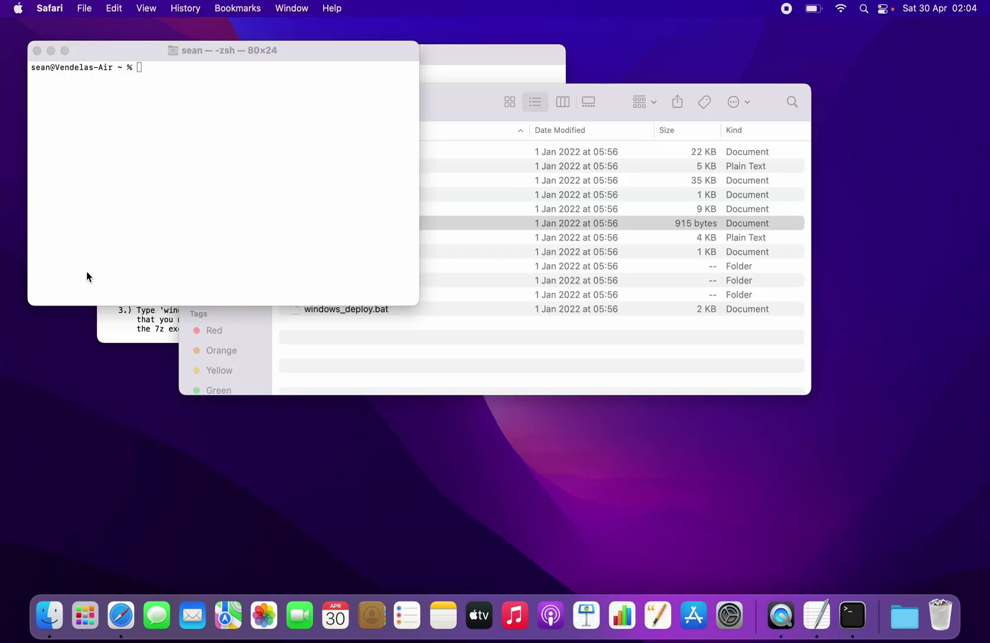
click(366, 411)
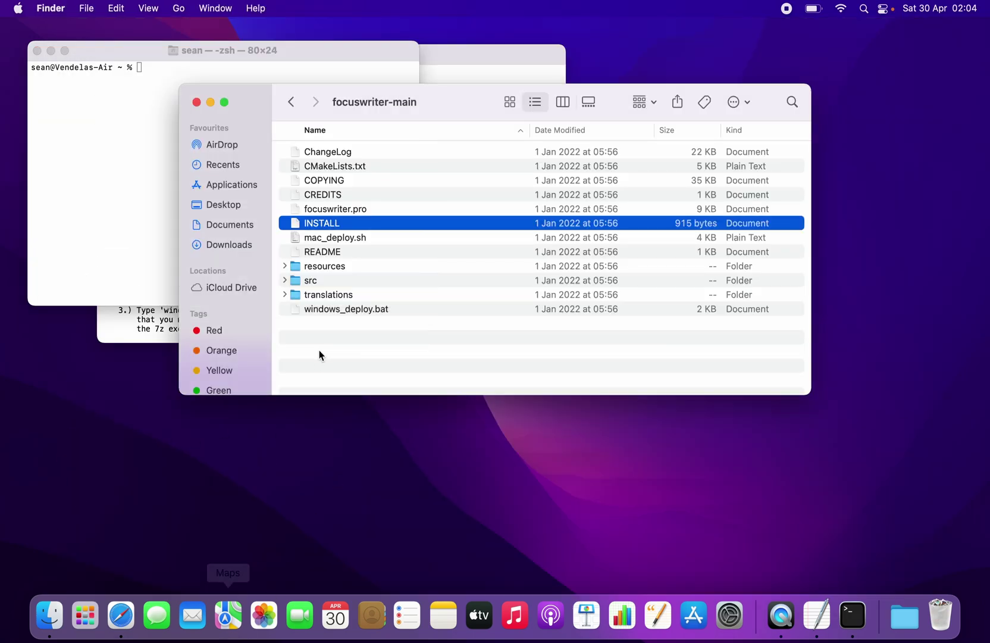
click(291, 102)
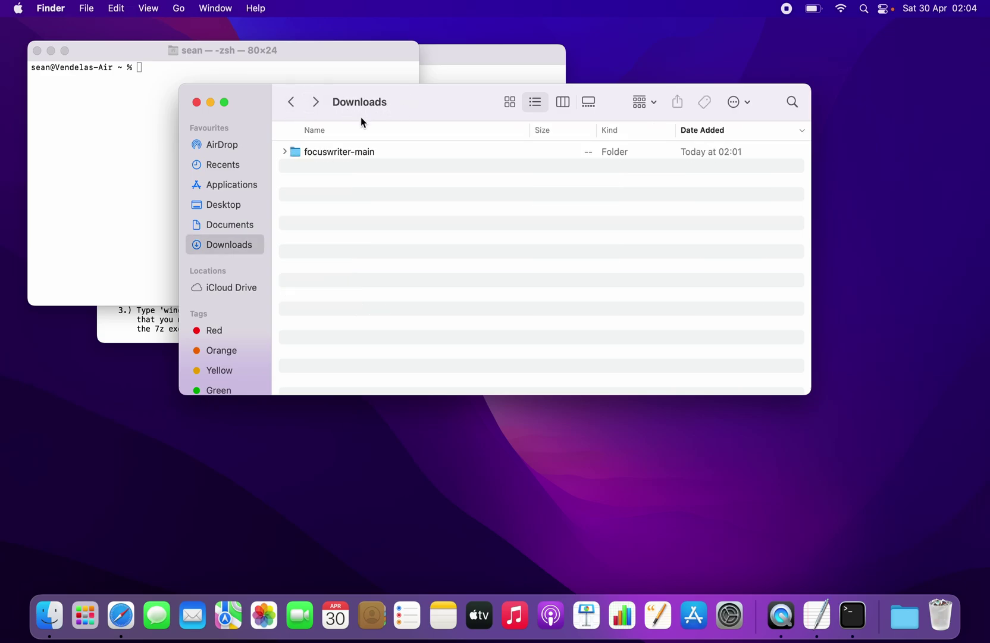
Step: Change Terminal's working directory to Downloads and allow Terminal to access files in that folder
click(170, 201)
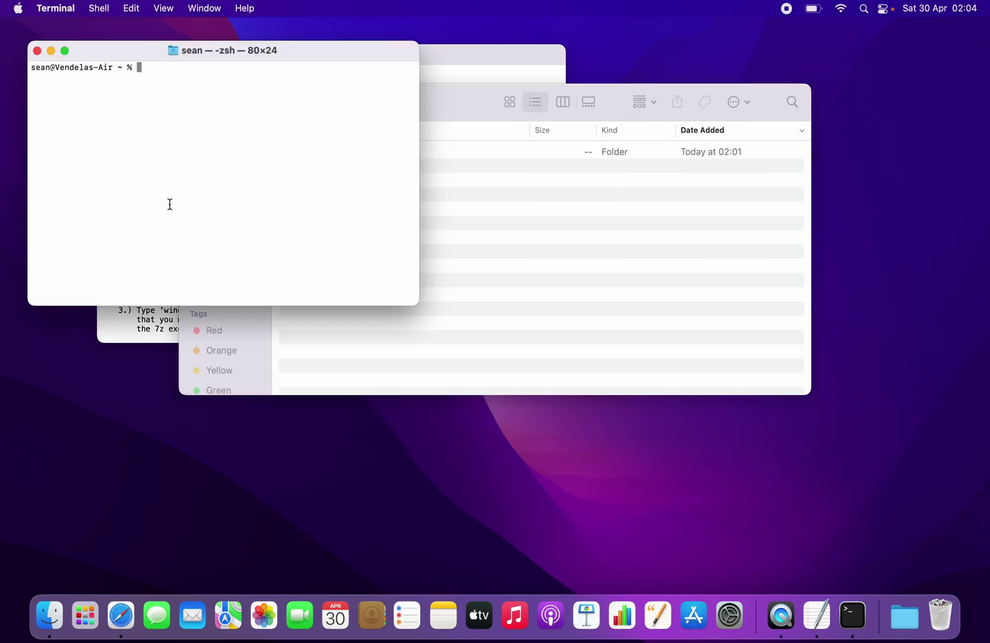
text(cd Dow)
click(542, 280)
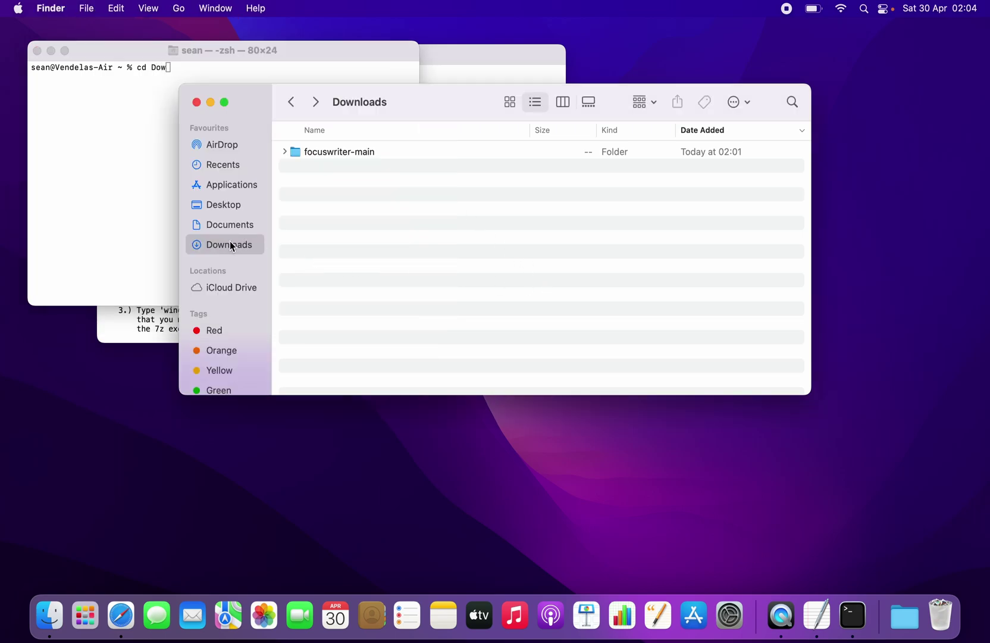
click(144, 172)
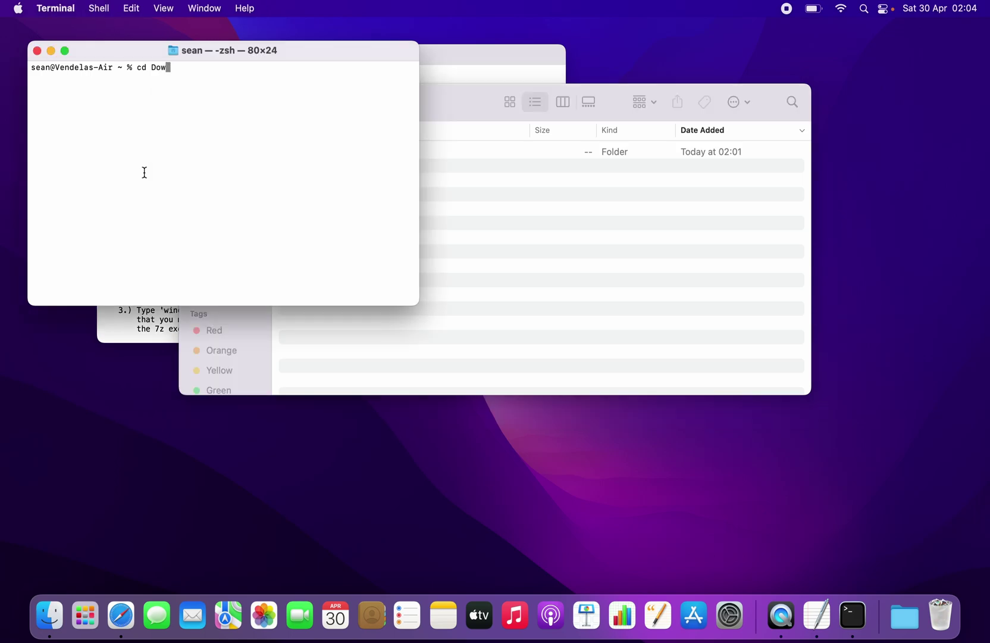
text(nloads)
key(Return)
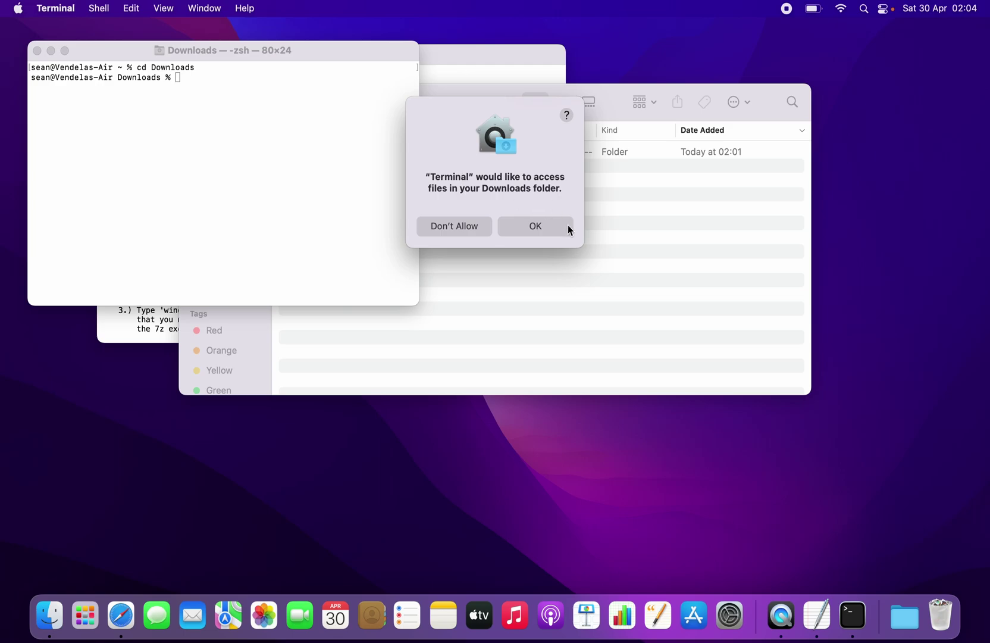
click(552, 229)
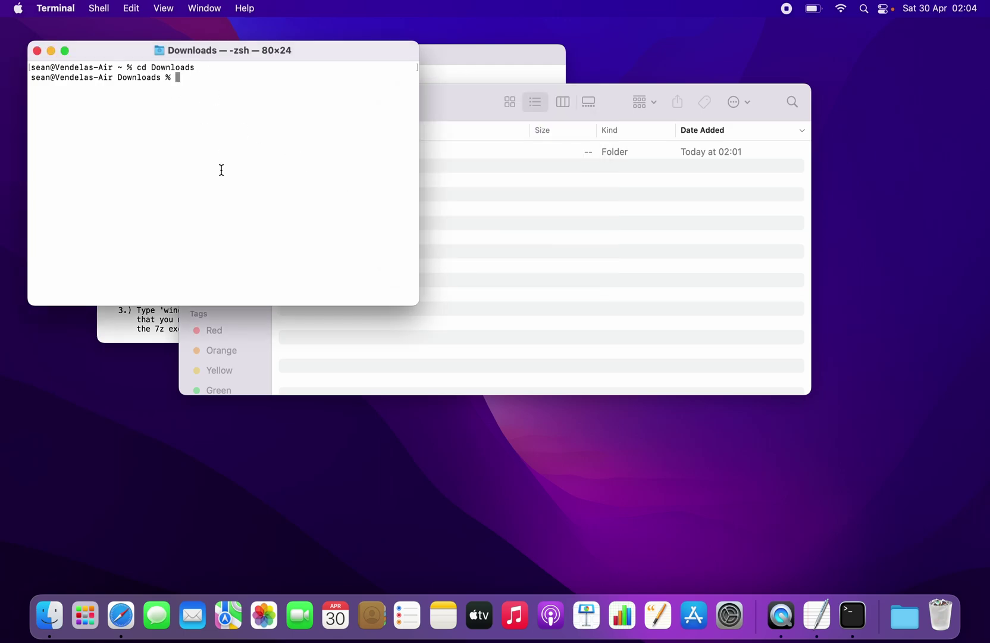
Step: Change Terminal's working directory from Downloads into the focuswriter-main folder
click(516, 230)
click(148, 128)
text(cd fo)
key(Tab)
key(Return)
Step: Open the focuswriter-main folder in Finder and compare it with Terminal's current directory
click(400, 188)
double_click(360, 158)
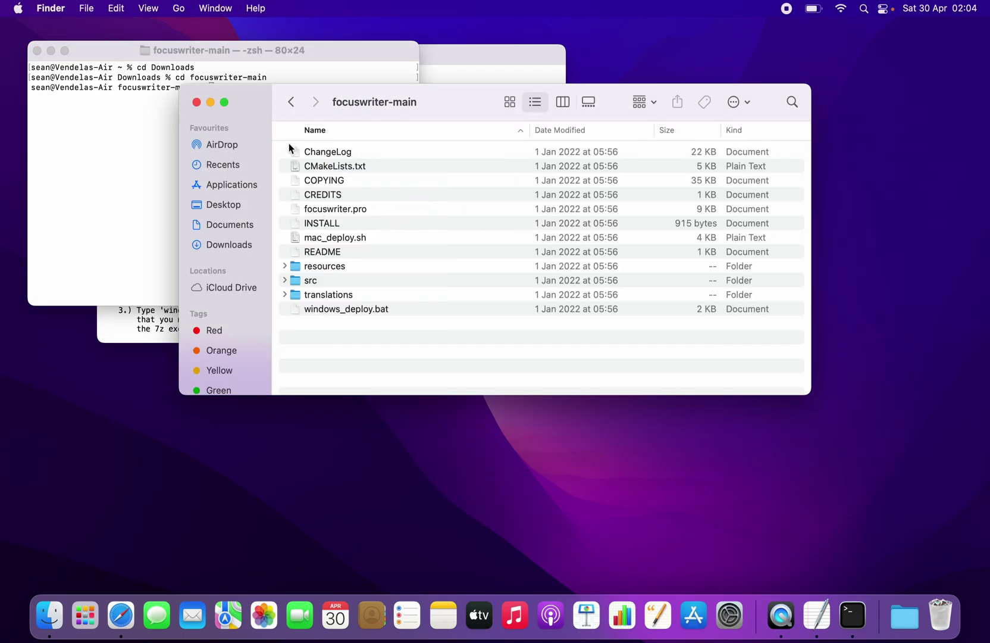
click(139, 126)
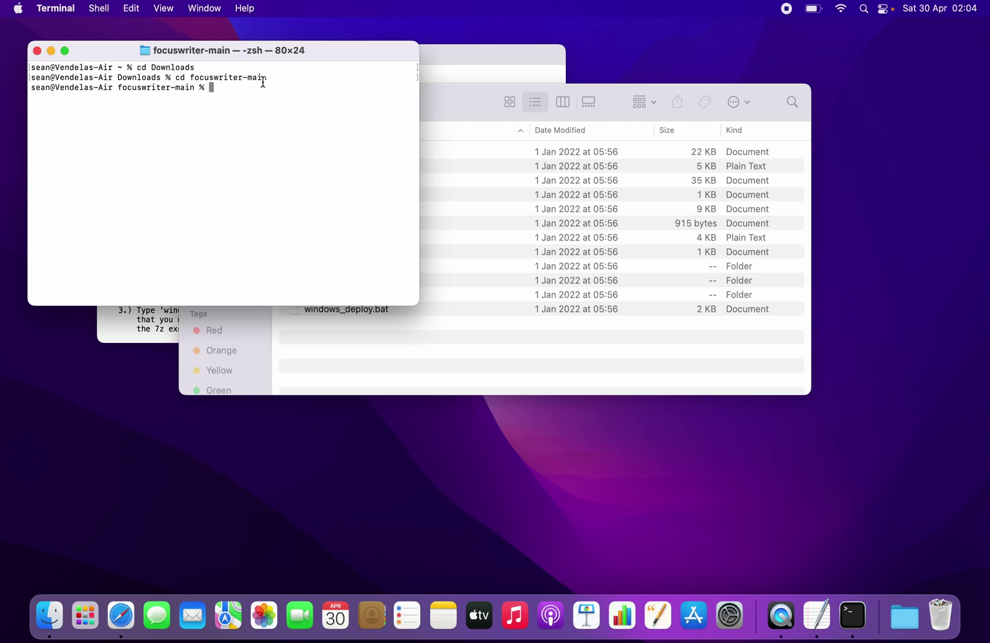
click(454, 193)
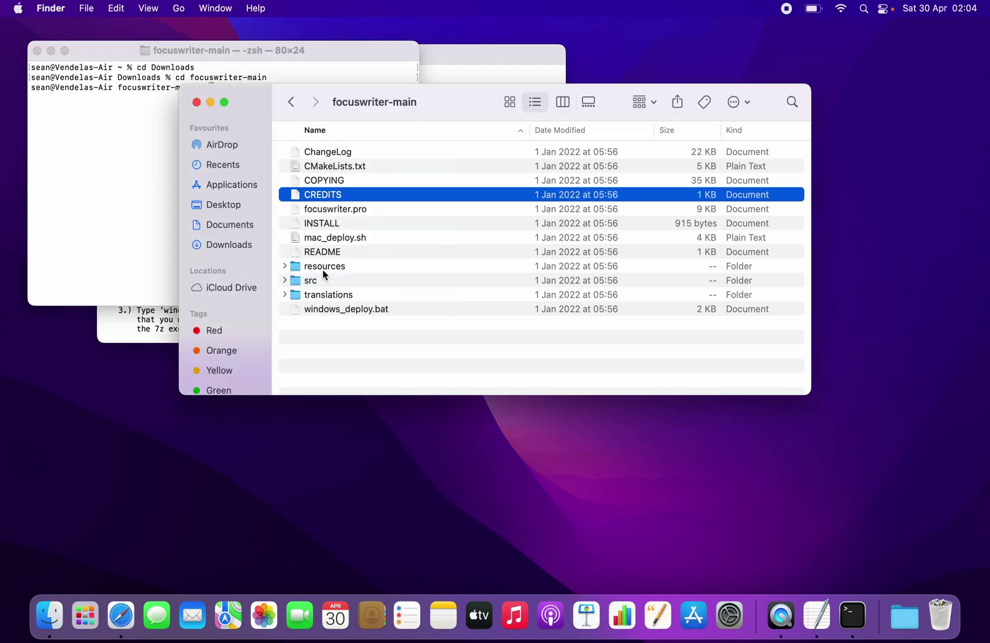
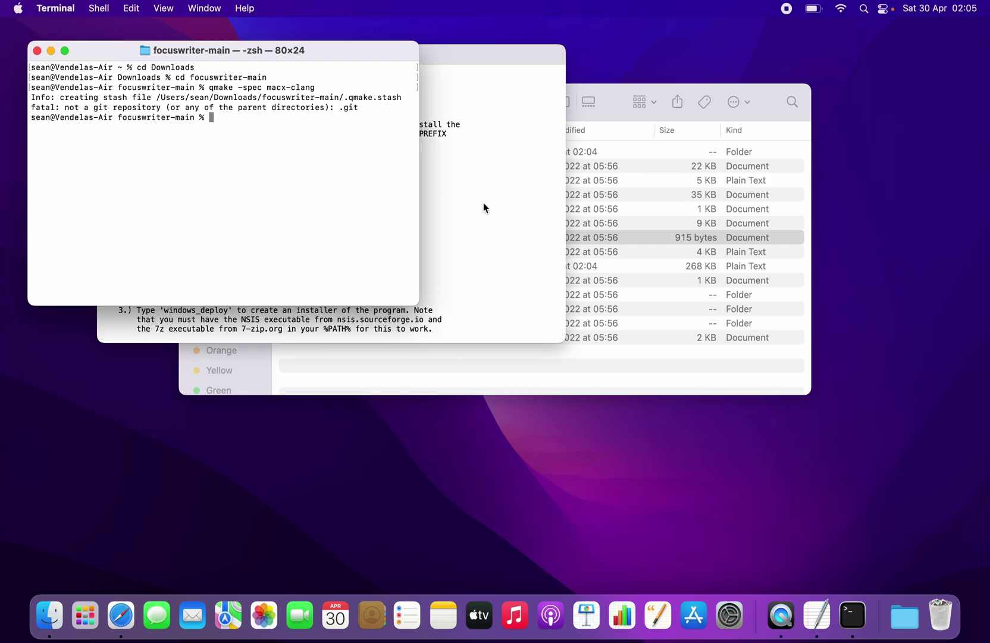
Step: Copy the "make" compile command from the macOS section of the INSTALL file
click(503, 219)
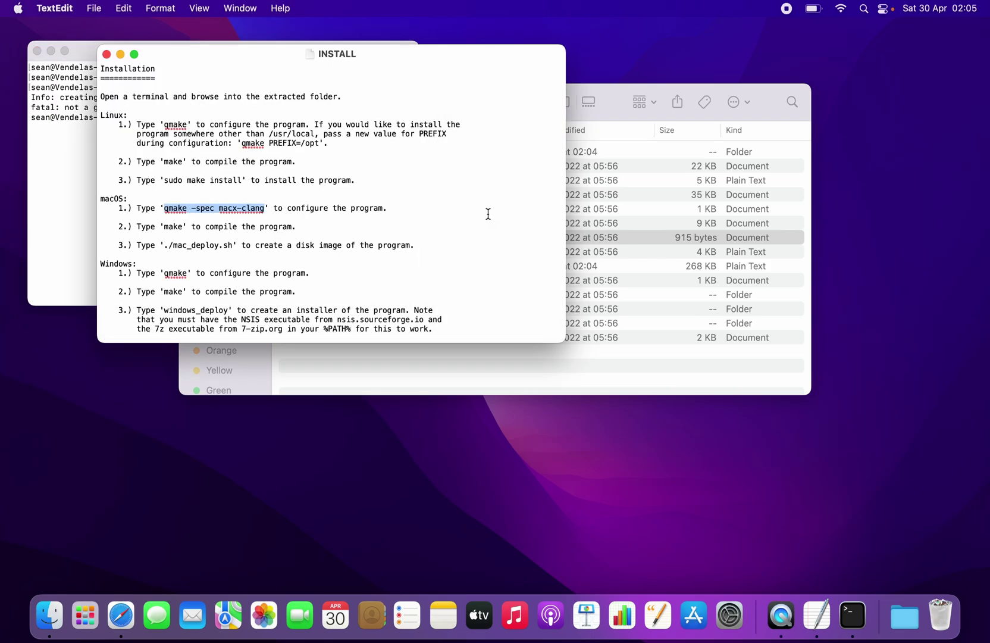
double_click(170, 228)
key(super+c)
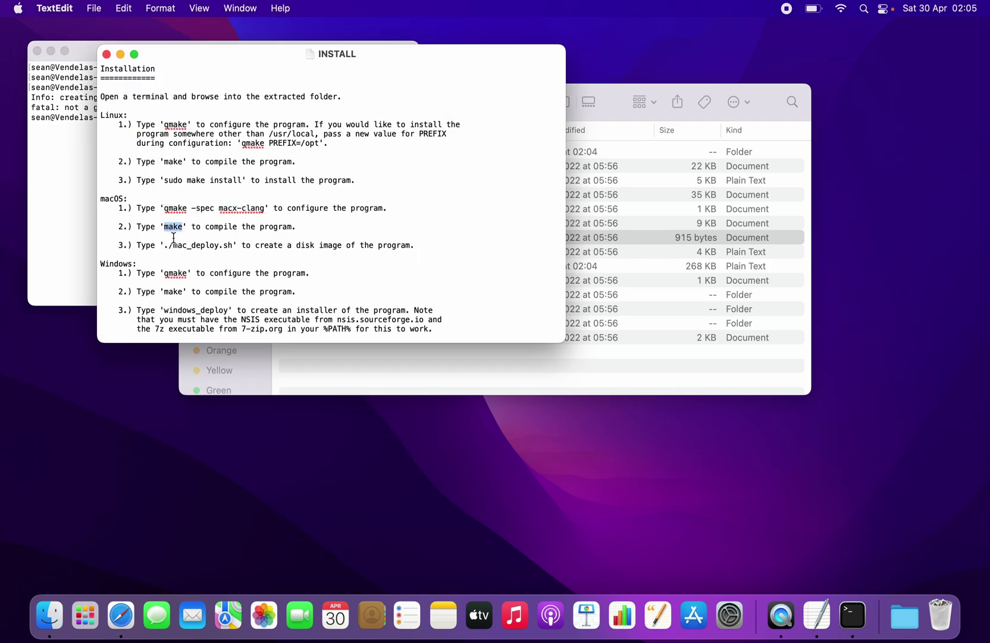
Step: Locate the generated Makefile in the focuswriter-main folder and run the copied "make" command in Terminal
click(37, 197)
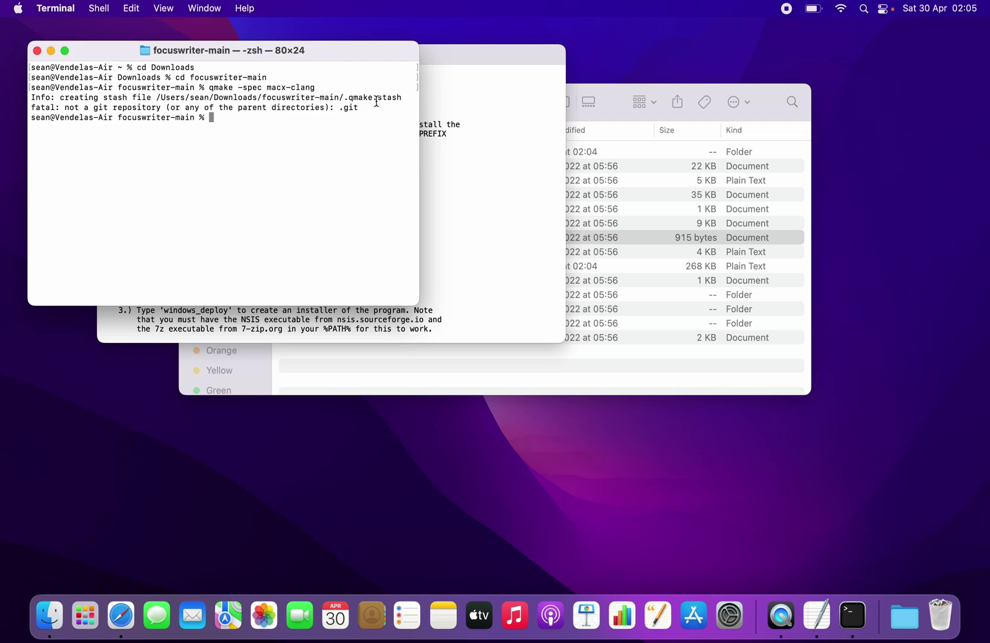
click(663, 180)
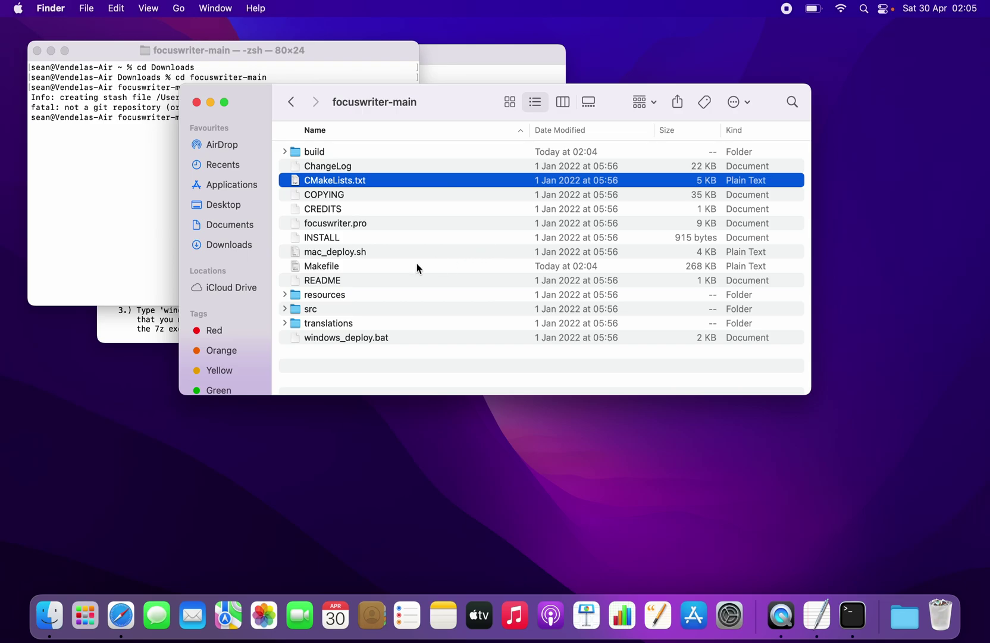
click(324, 269)
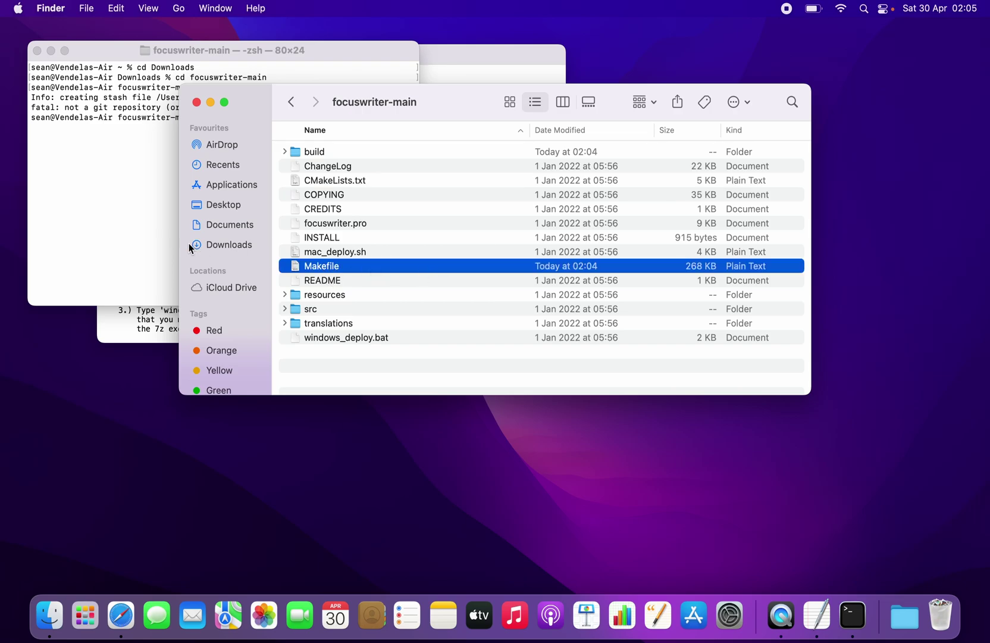
click(147, 245)
key(super+v)
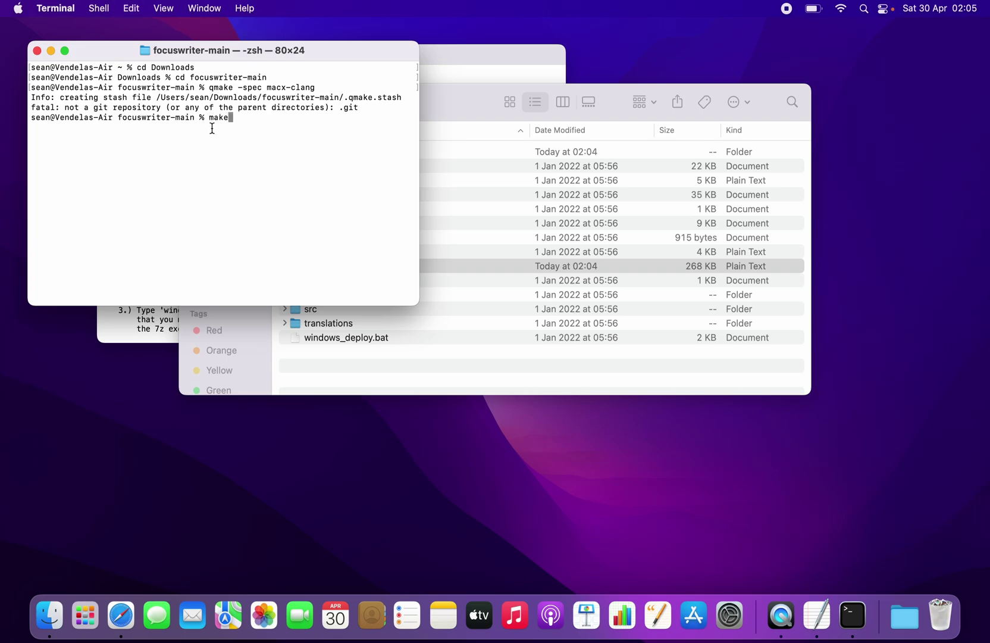
key(Return)
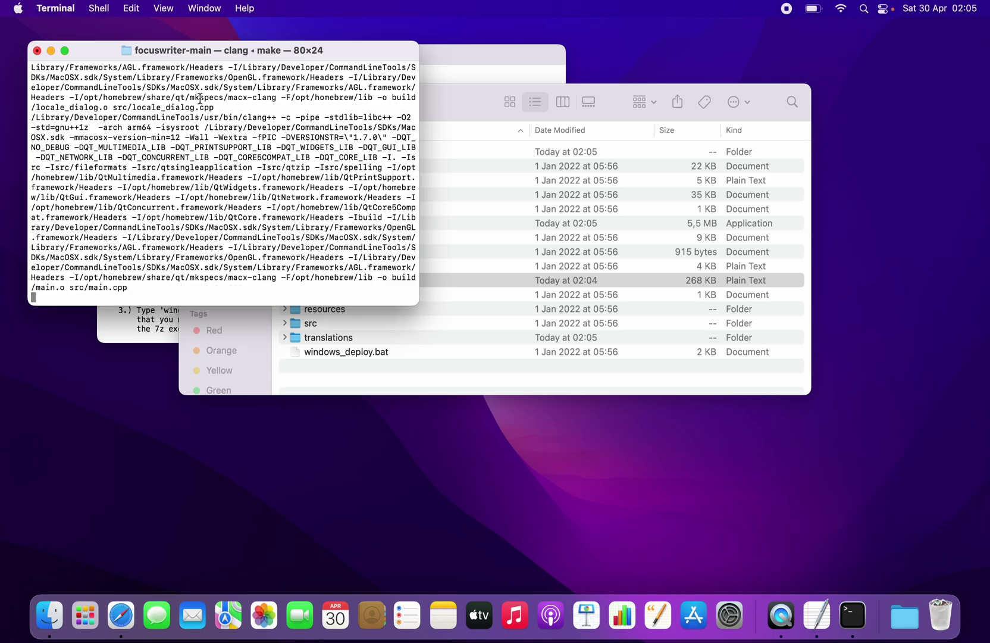
Step: Enlarge the Terminal window to 99×32, follow the compile output, and clear the screen once compilation finishes
drag(418, 304, 507, 382)
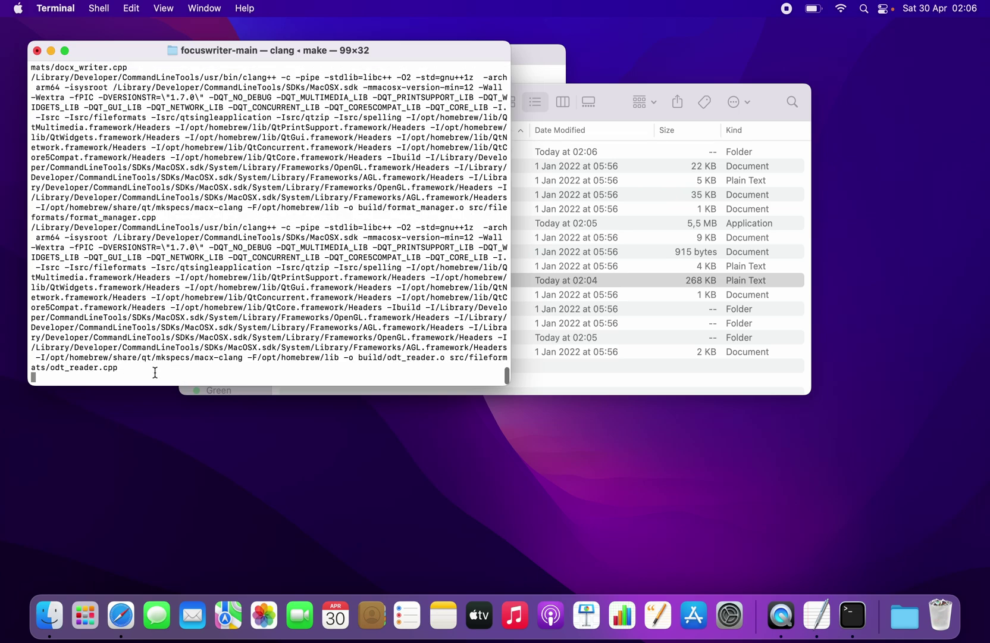
double_click(110, 367)
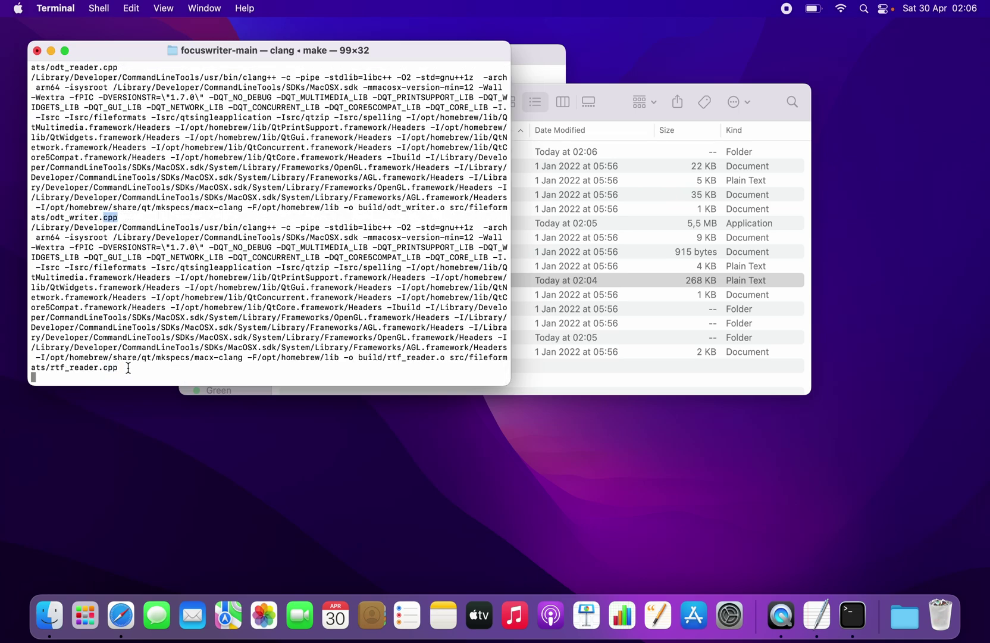
triple_click(128, 367)
double_click(143, 366)
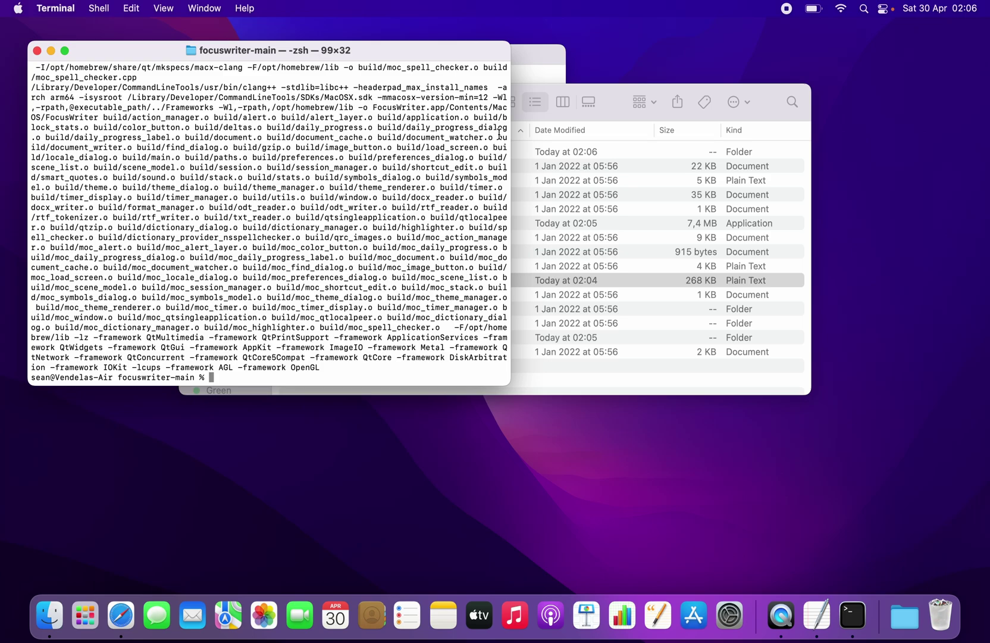
text(clear')
key(BackSpace)
key(Return)
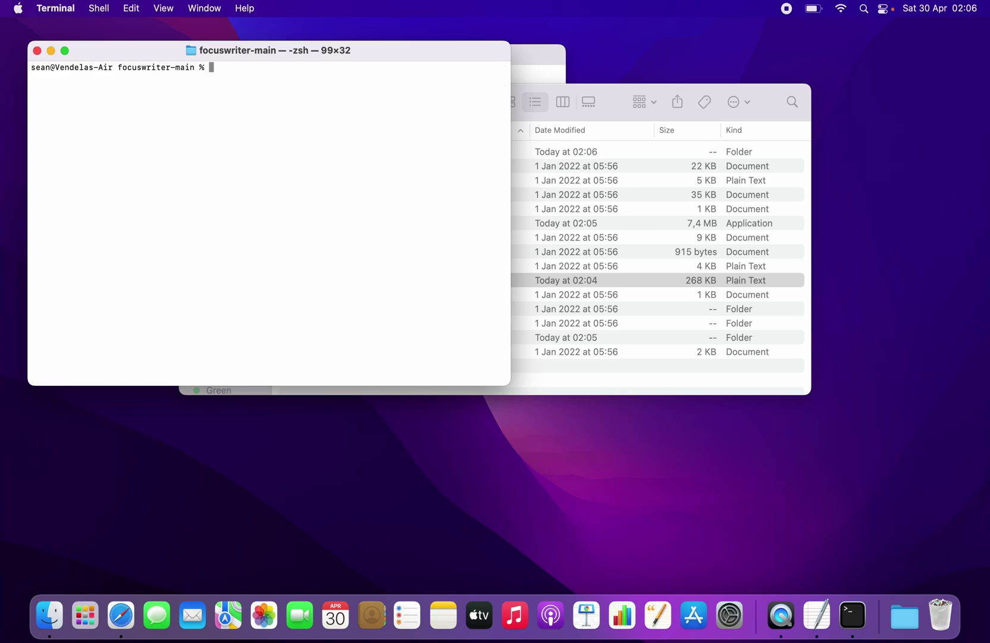
Step: Copy the "./mac_deploy.sh" disk image command from the macOS section of the INSTALL file
click(547, 61)
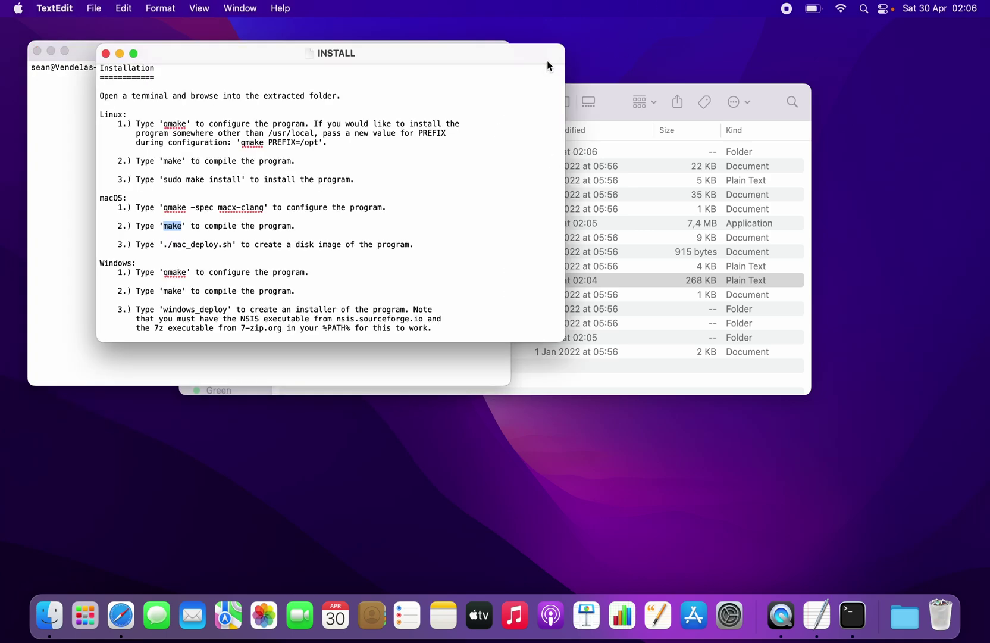
click(165, 245)
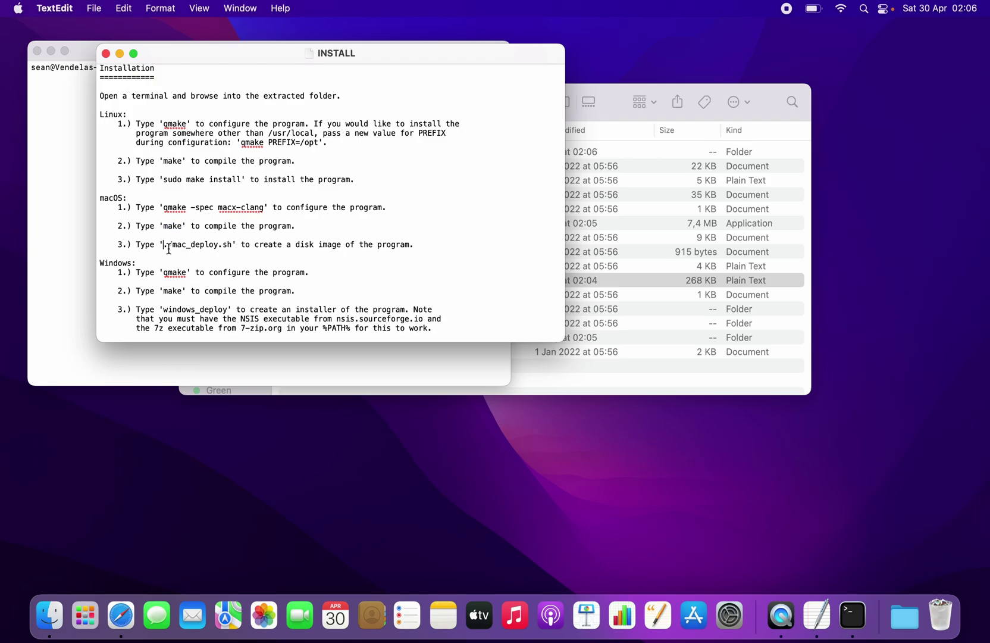
shift+click(232, 244)
key(super+c)
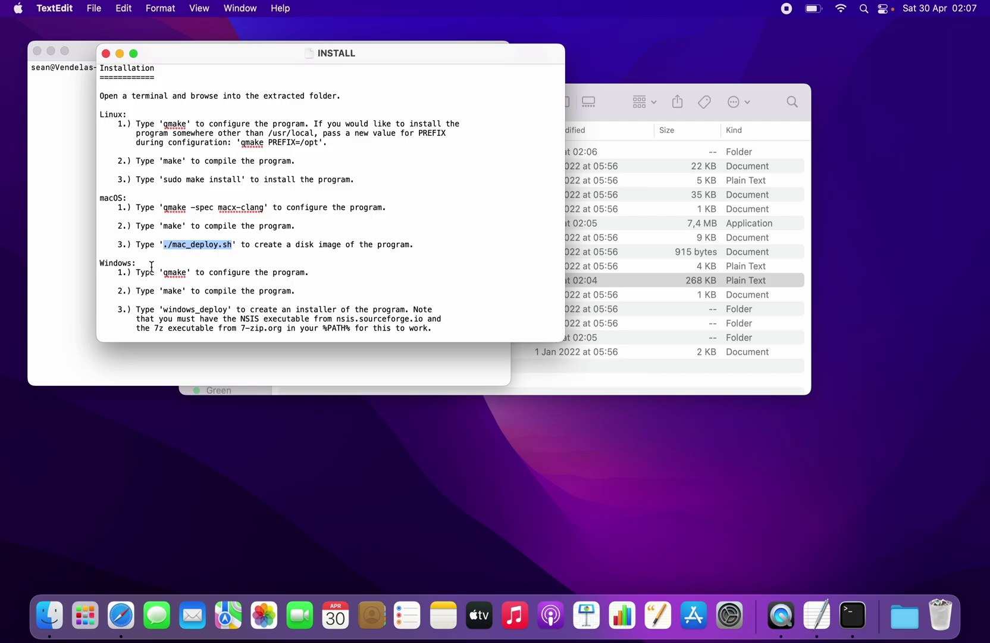
Step: Run "./mac_deploy.sh" in Terminal from focuswriter-main and allow Terminal to control Finder
click(586, 252)
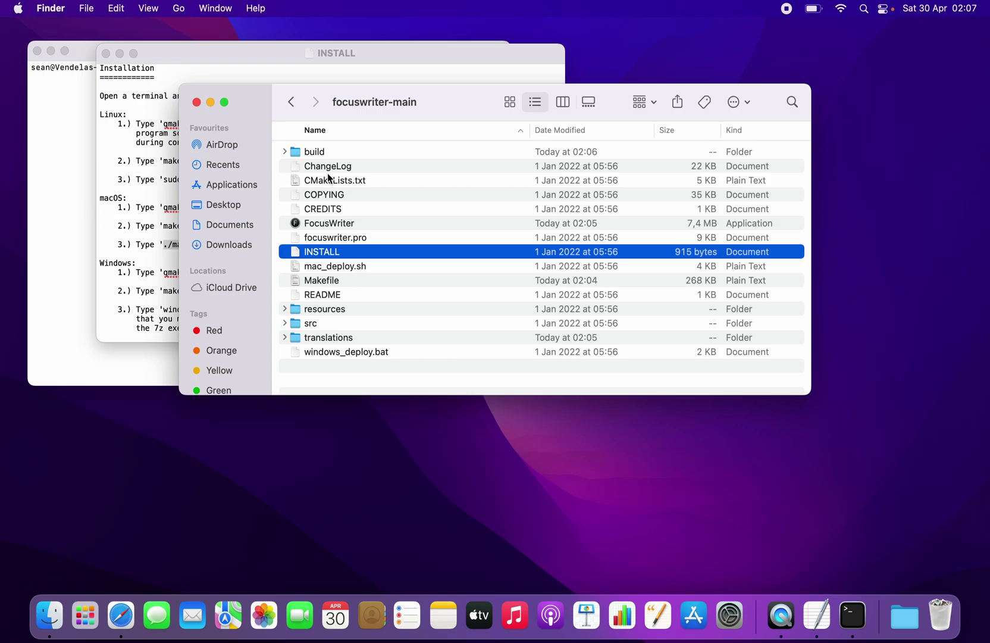
click(60, 123)
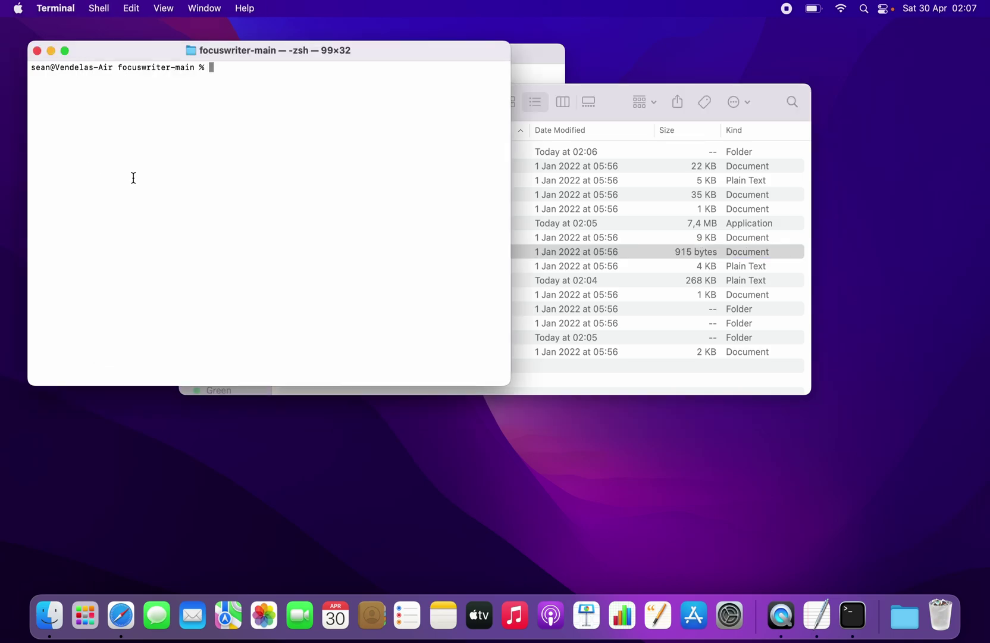
key(super+v)
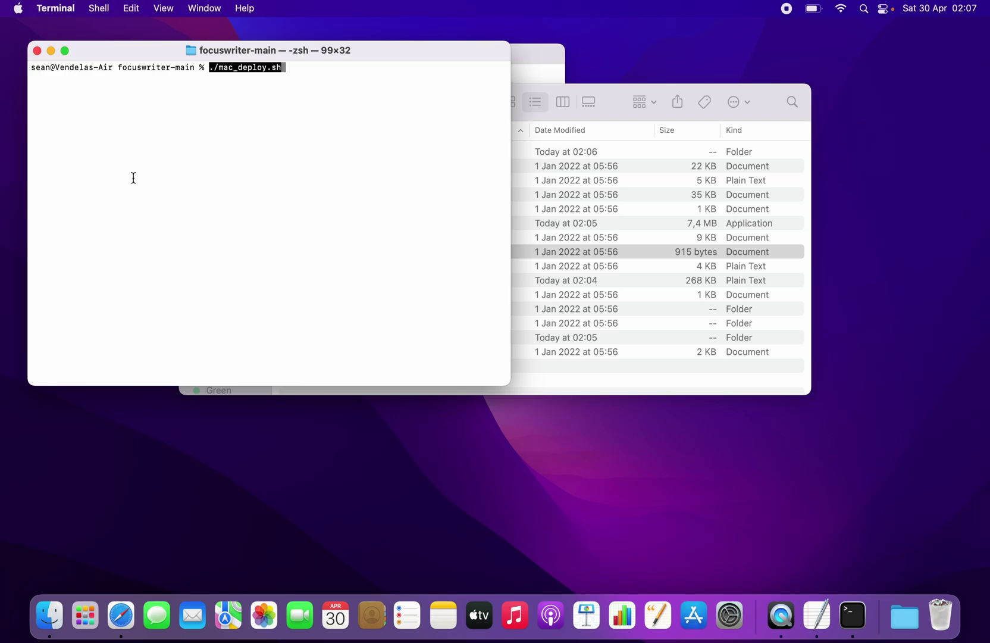
key(Return)
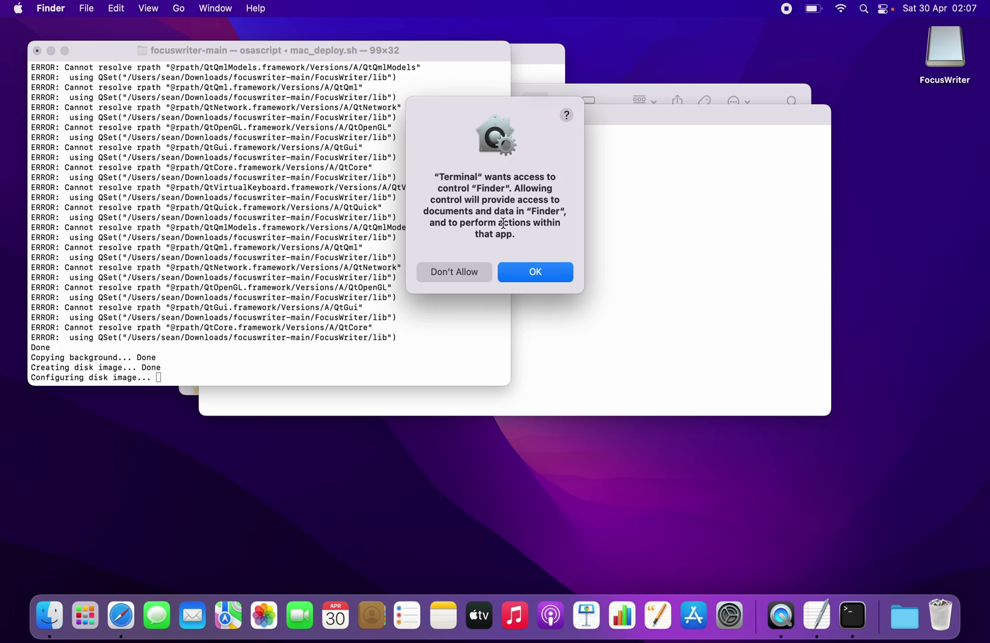
click(522, 268)
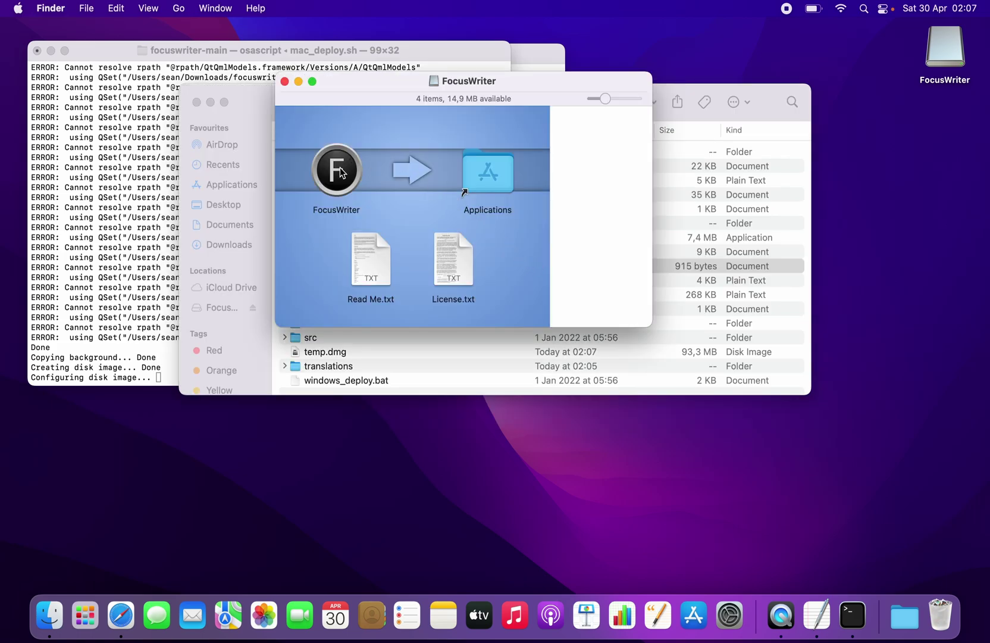
Step: Copy FocusWriter from the disk image into Applications, replacing the older copy and authorizing with the account password
drag(340, 168, 473, 167)
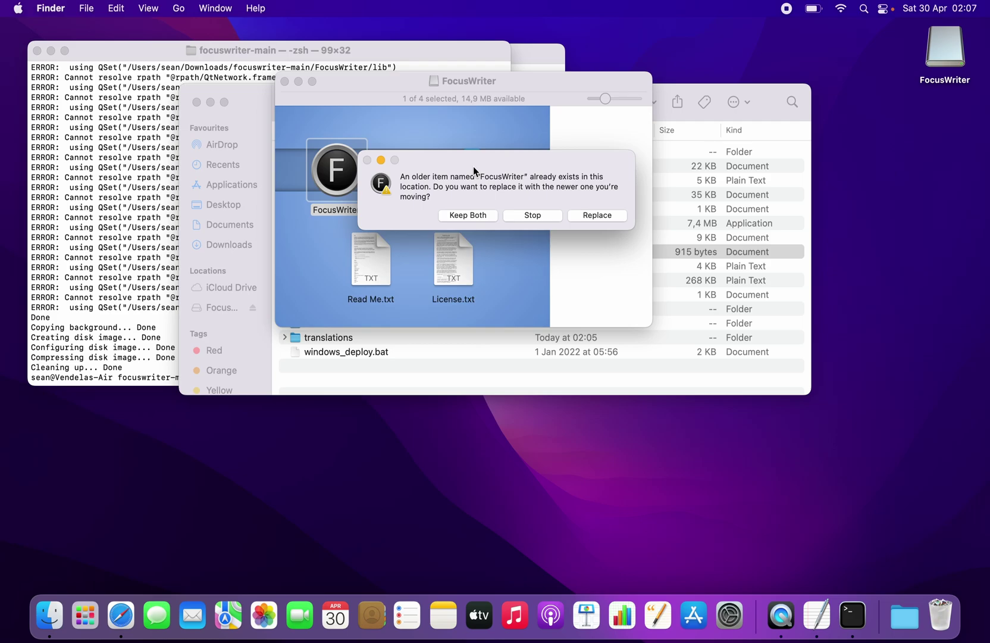
click(595, 215)
text(****)
key(Return)
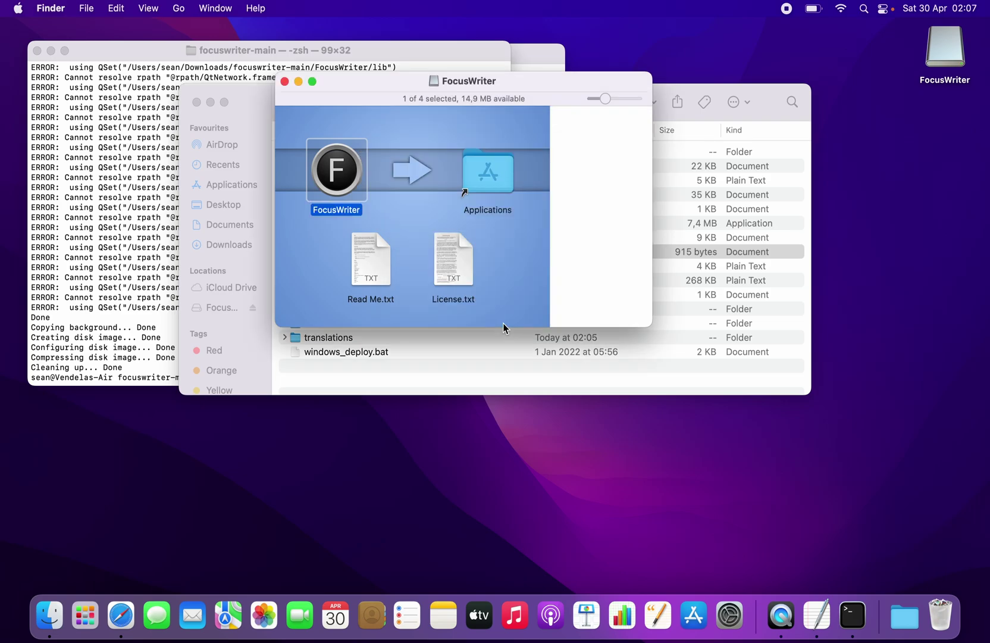
Step: Close the FocusWriter disk image, focuswriter-main, Terminal and INSTALL windows
click(285, 82)
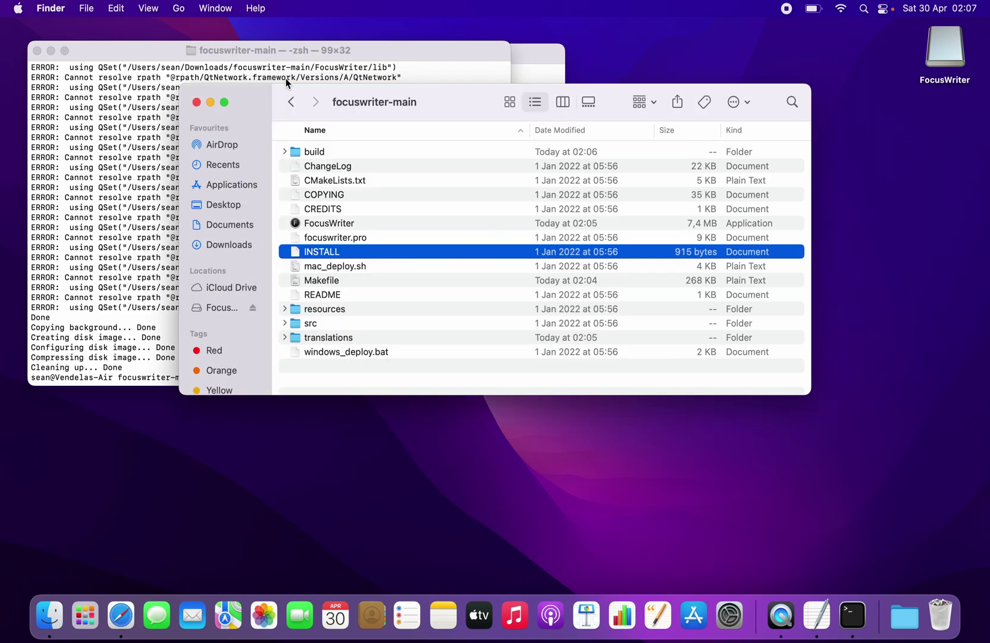
click(197, 102)
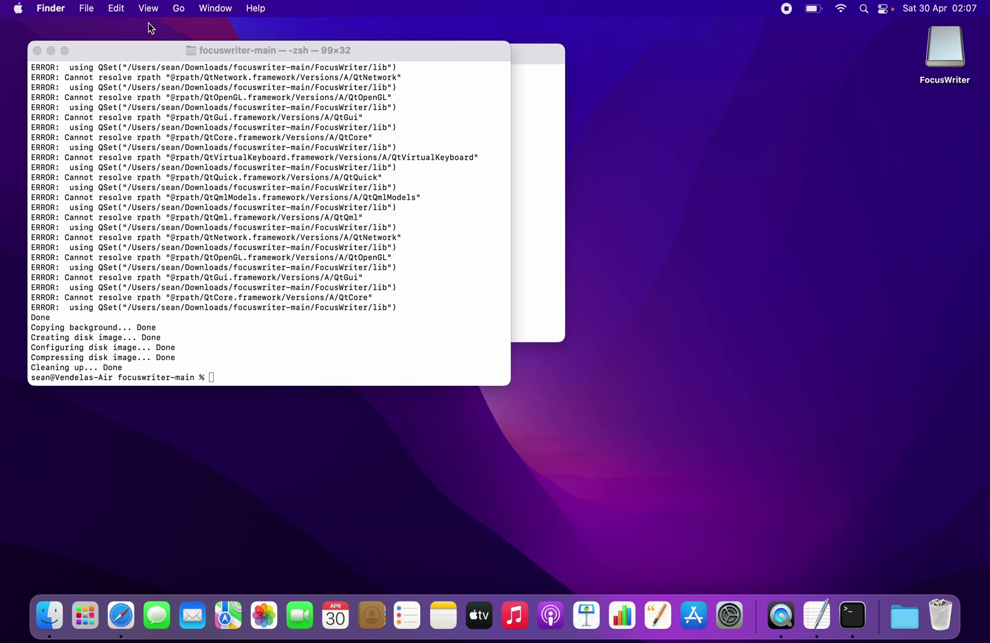
click(37, 52)
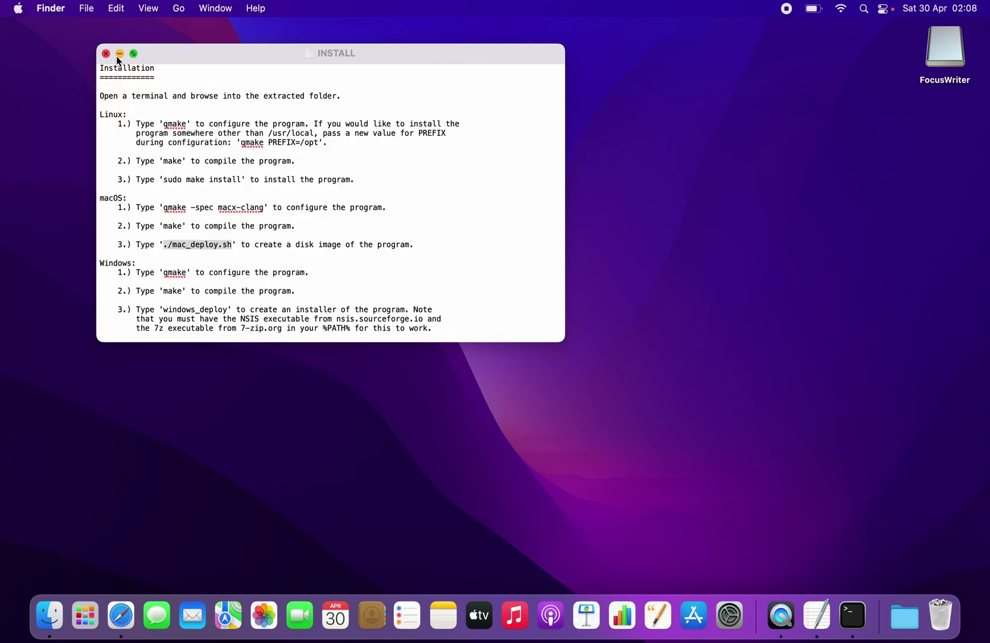
click(106, 53)
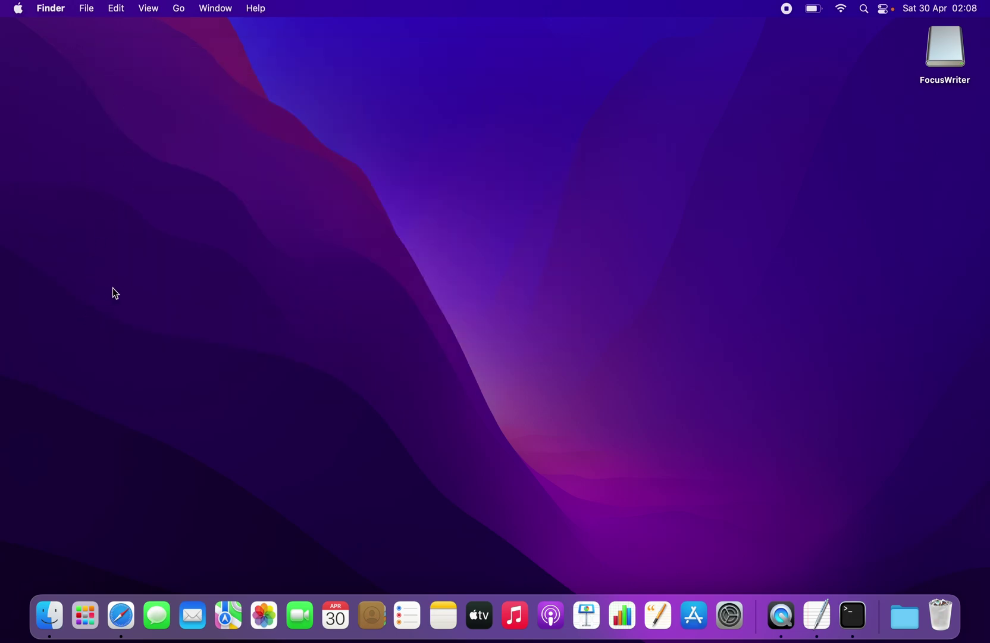
Step: Open the Applications folder in a new Finder window and look through the installed apps
click(50, 616)
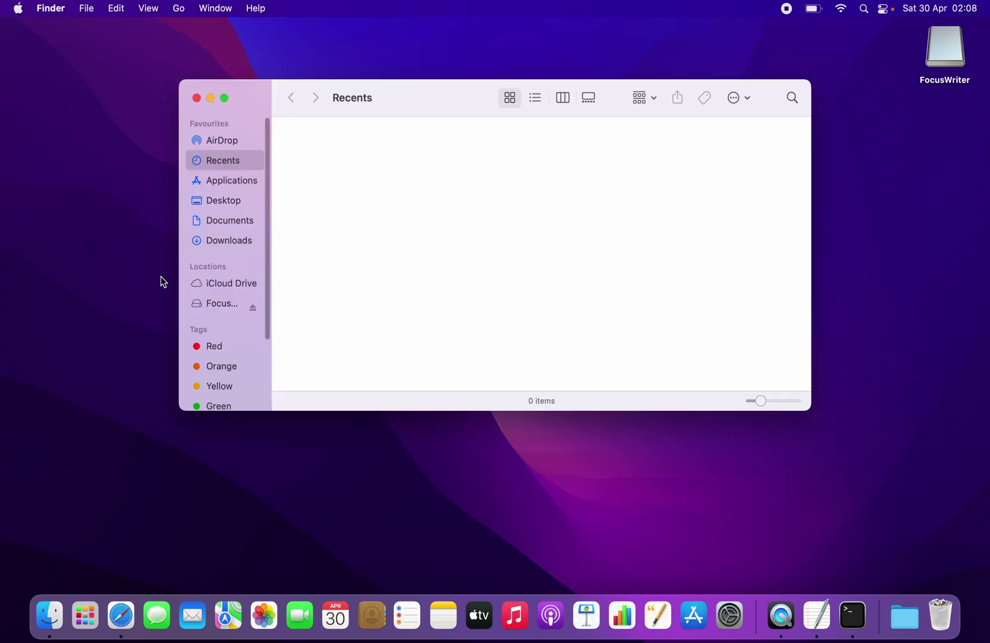
click(230, 181)
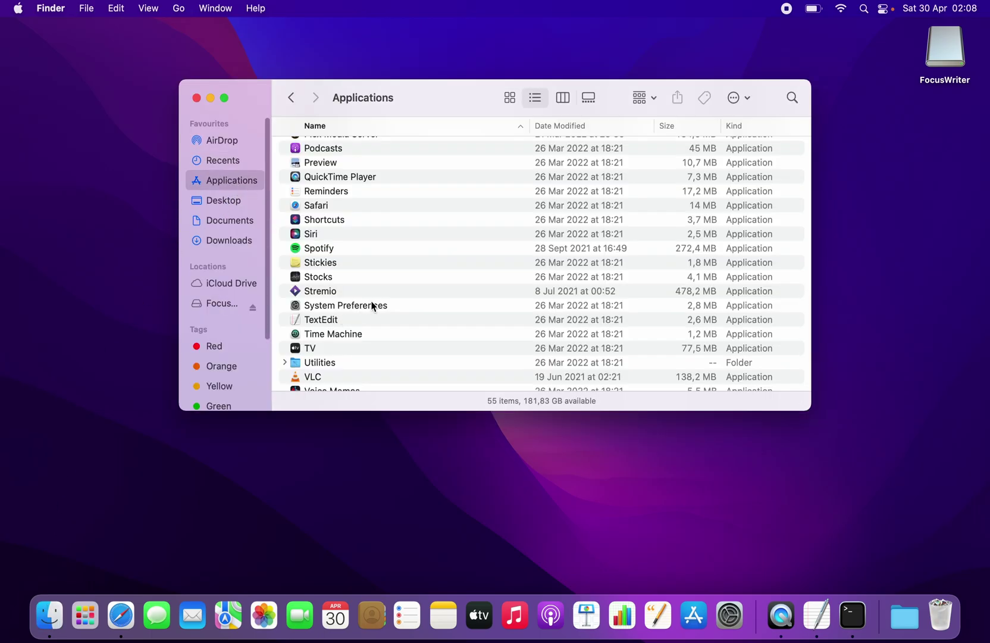
scroll(372, 308, down, 3)
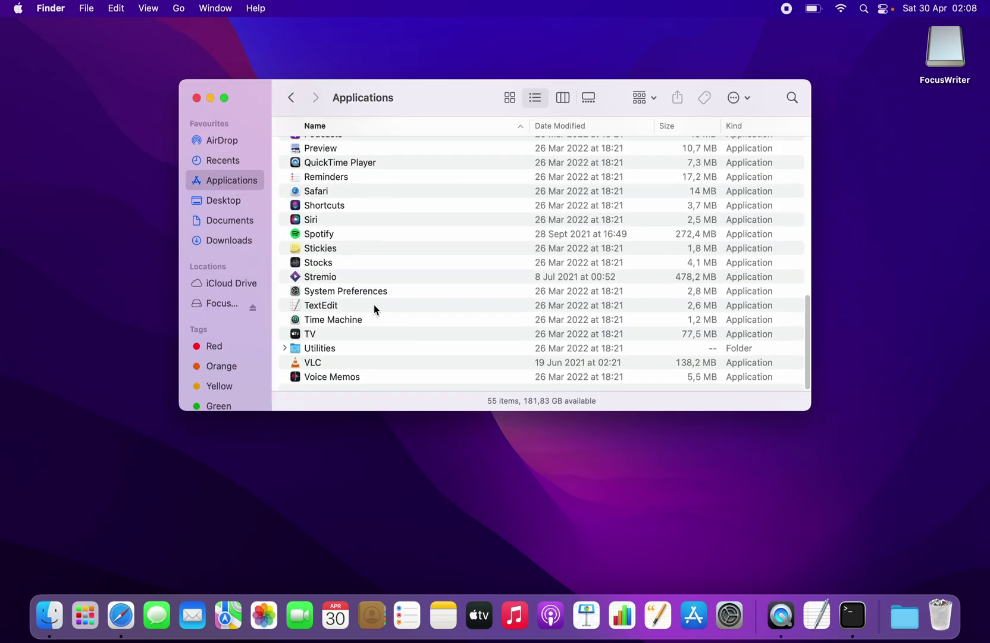
Step: Search Spotlight for "focu", try to launch the FocusWriter copy in Applications, and dismiss the problem report
key(super+space)
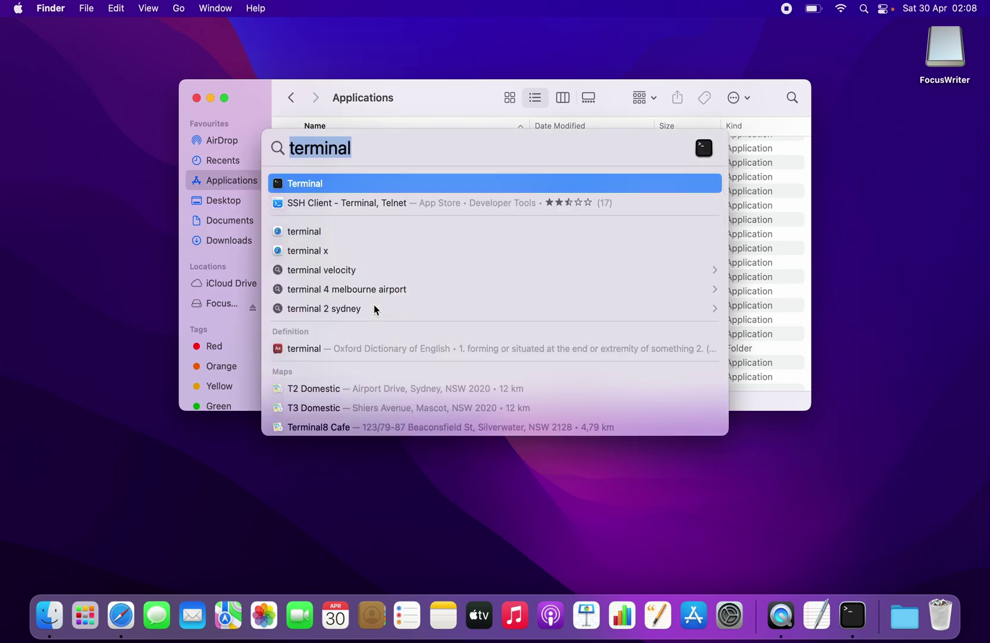
text(focu)
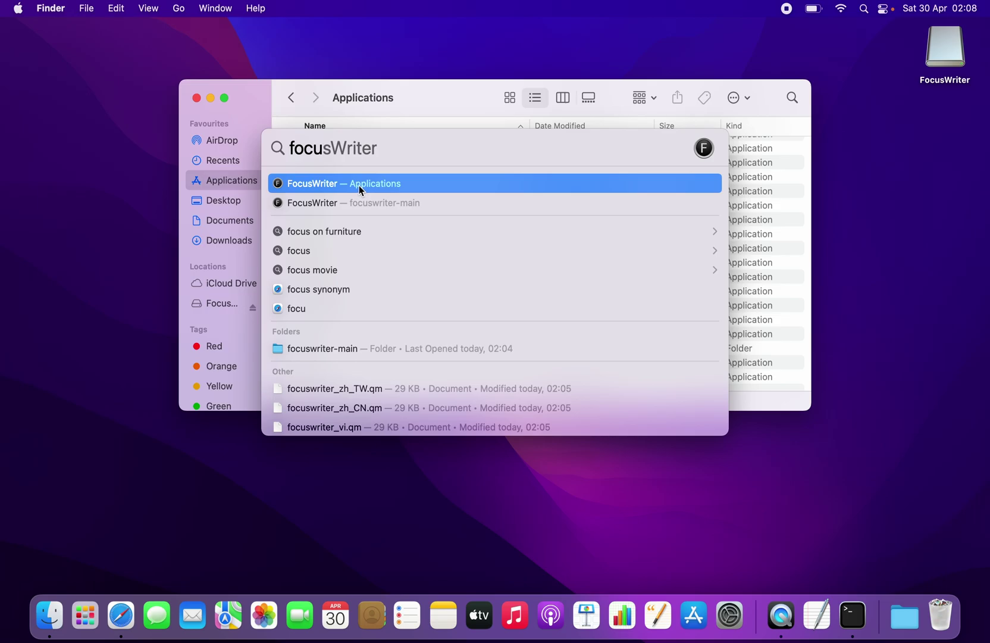
click(359, 185)
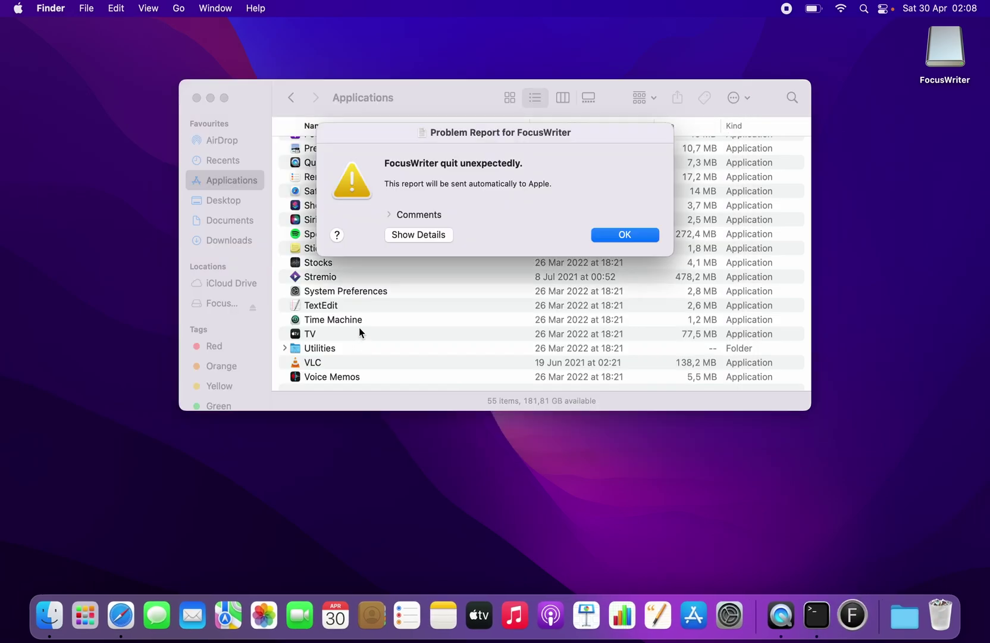
click(601, 235)
Step: Try to launch FocusWriter again by searching Launchpad for "focus", and dismiss the problem report
key(F4)
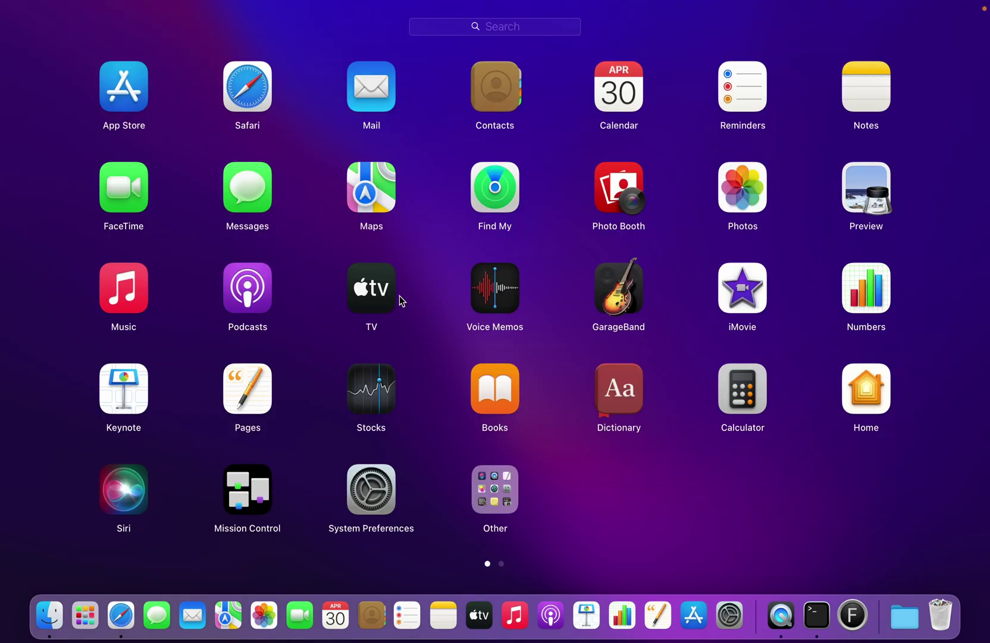
text(focus)
key(Return)
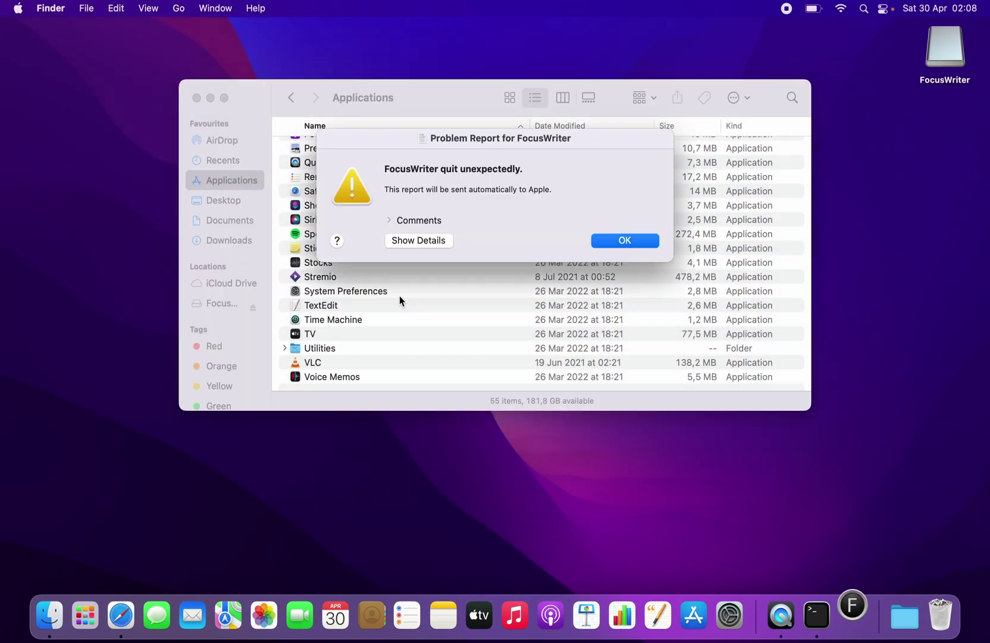
click(601, 241)
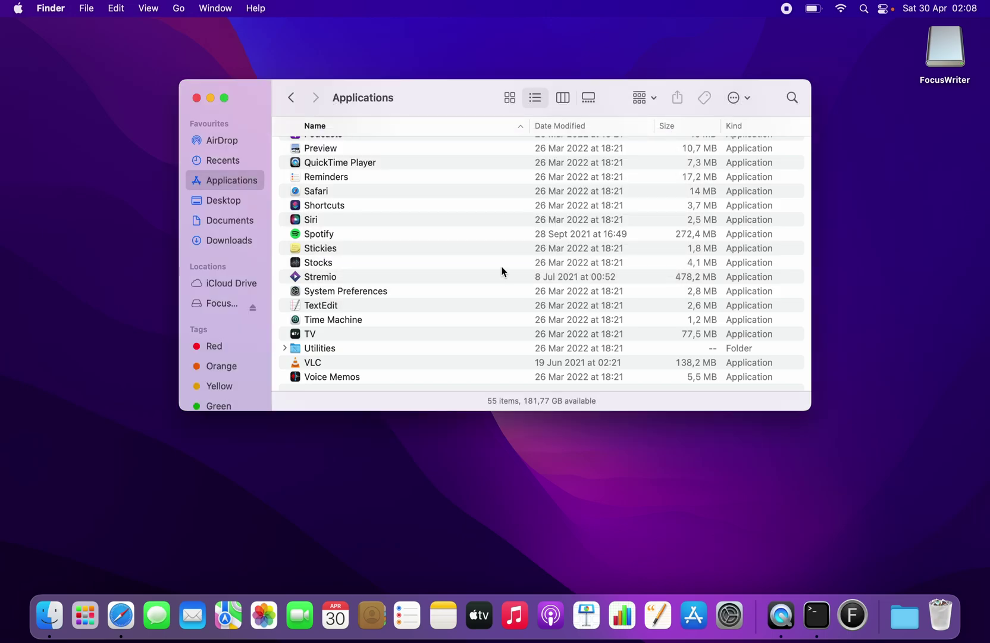
Step: Close the current Finder window and show the Downloads folder in a new one
click(240, 241)
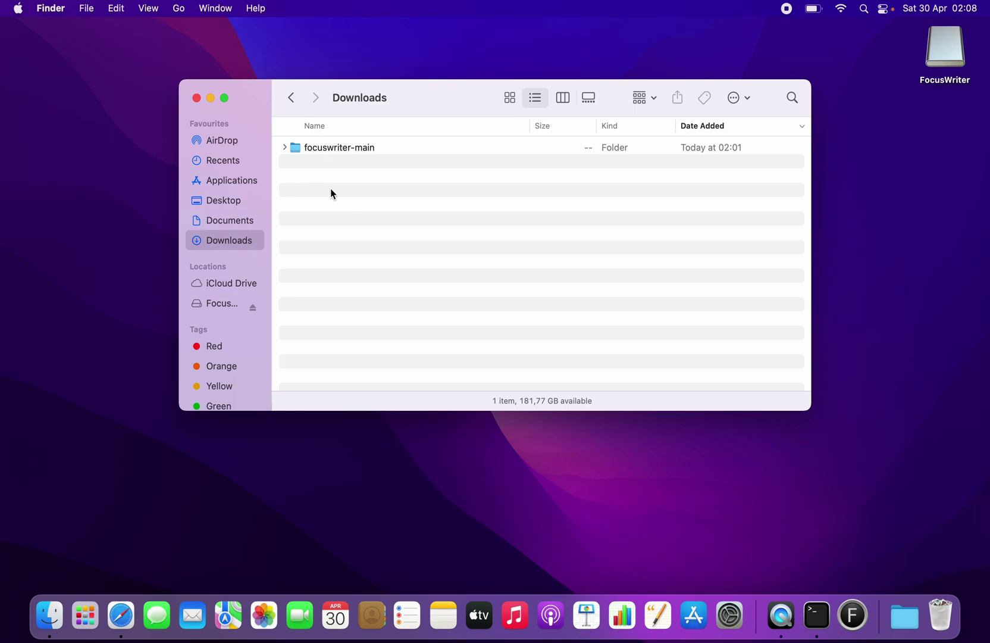
click(196, 98)
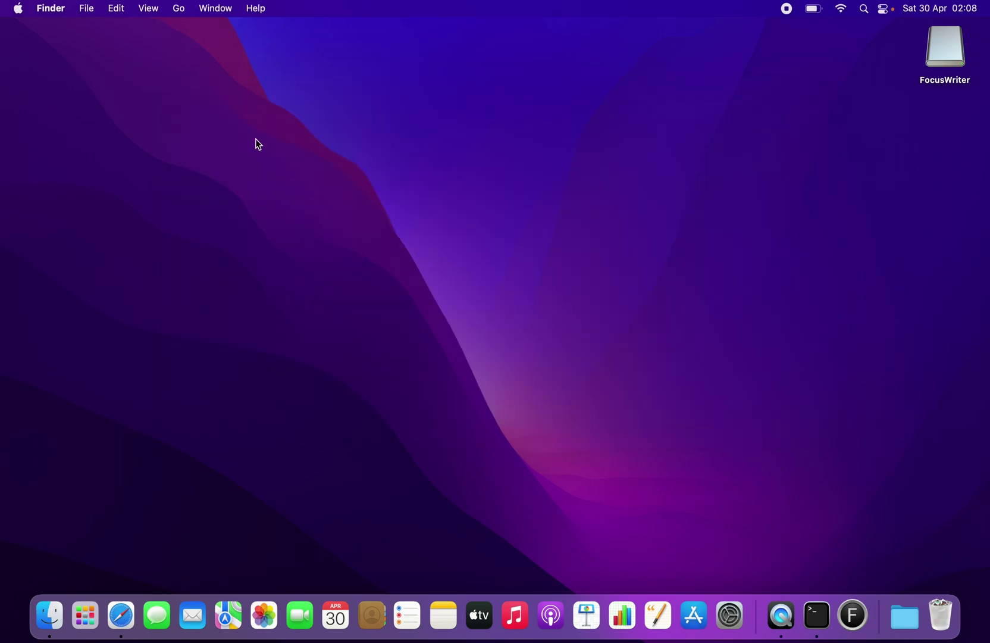
click(50, 629)
click(224, 242)
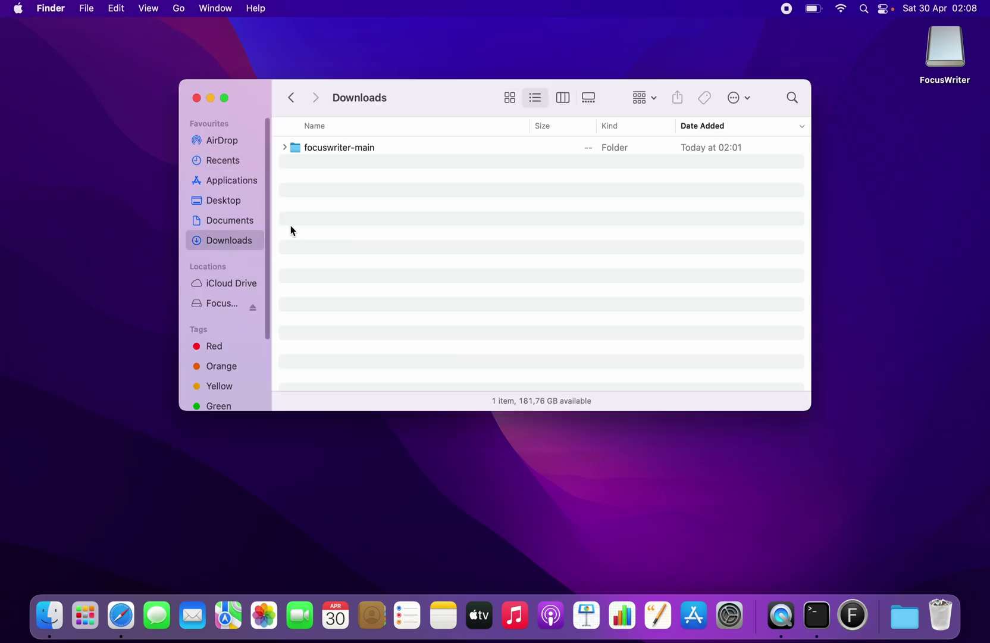
Step: Copy the built FocusWriter application from the focuswriter-main folder, close the Finder window, and paste the application onto the desktop
double_click(313, 152)
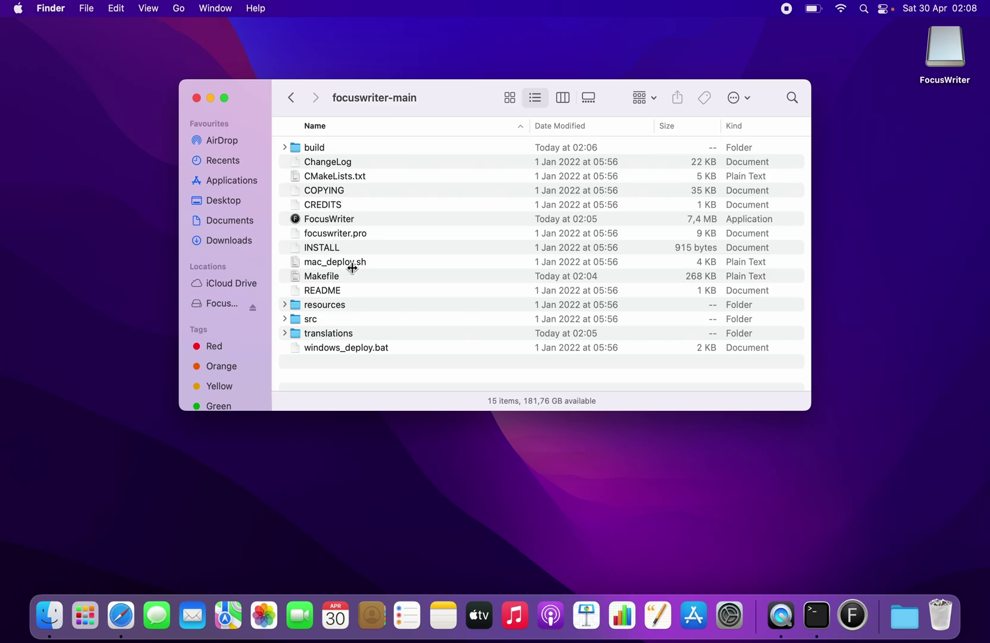
click(321, 219)
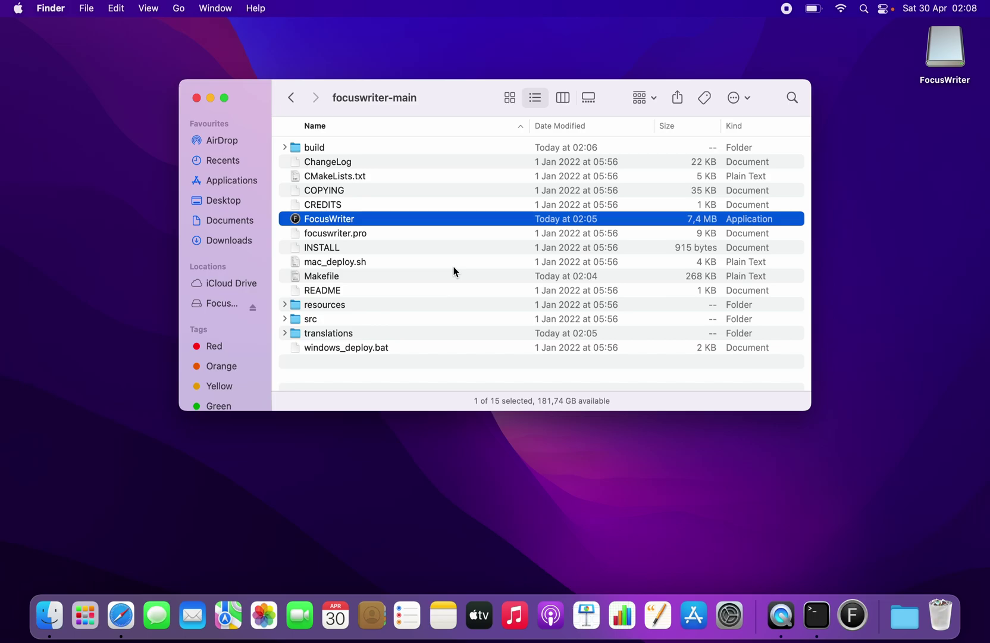
right_click(383, 226)
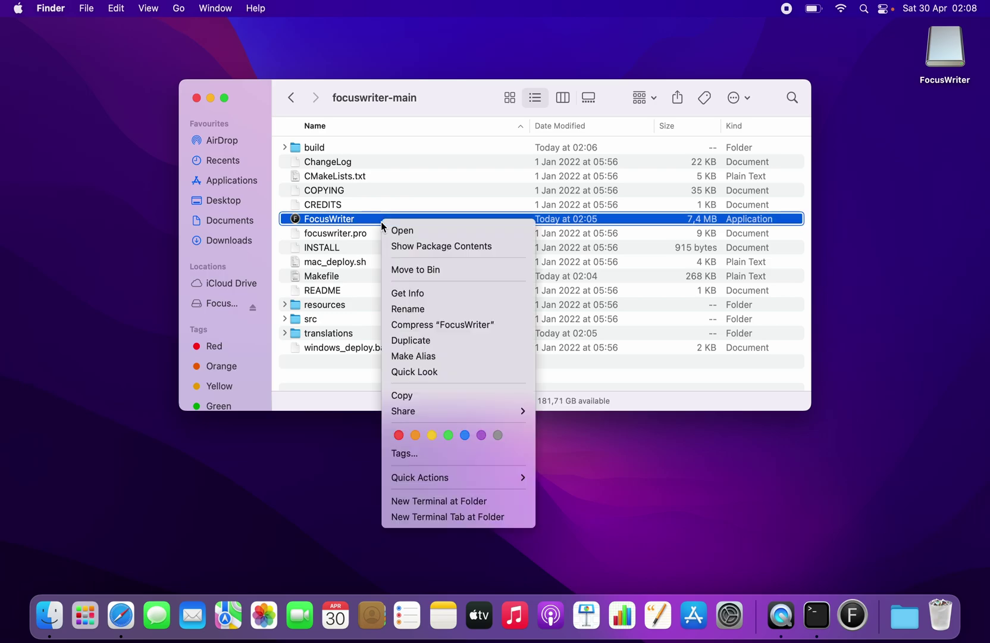
click(430, 395)
click(208, 202)
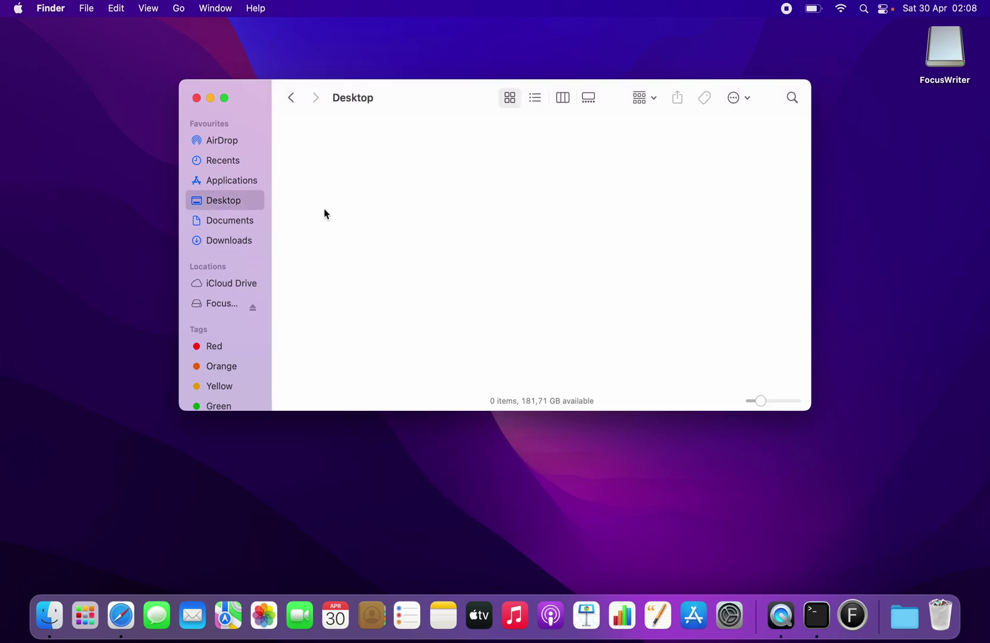
click(196, 97)
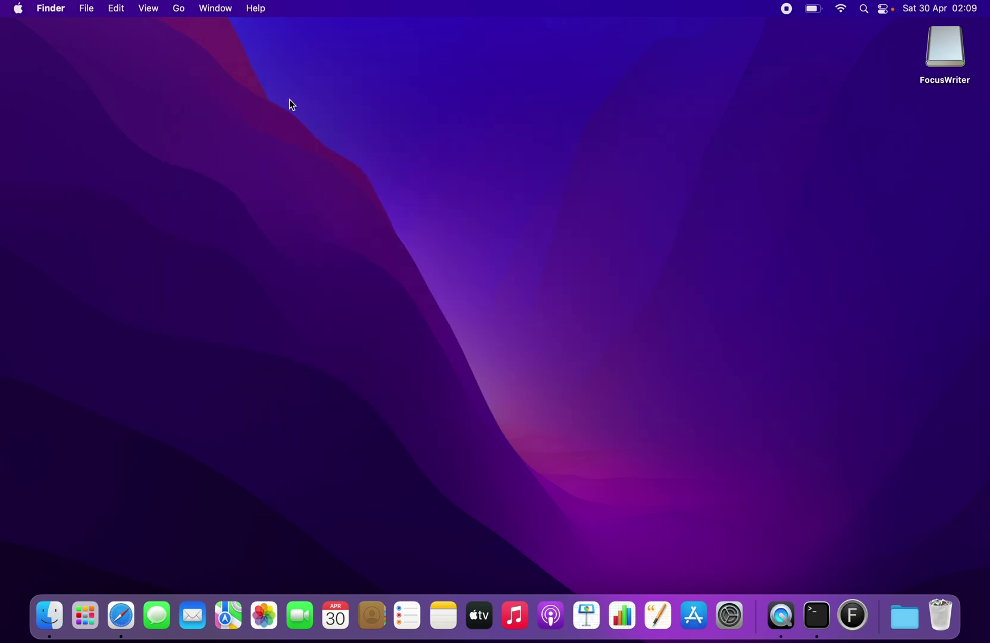
key(super+v)
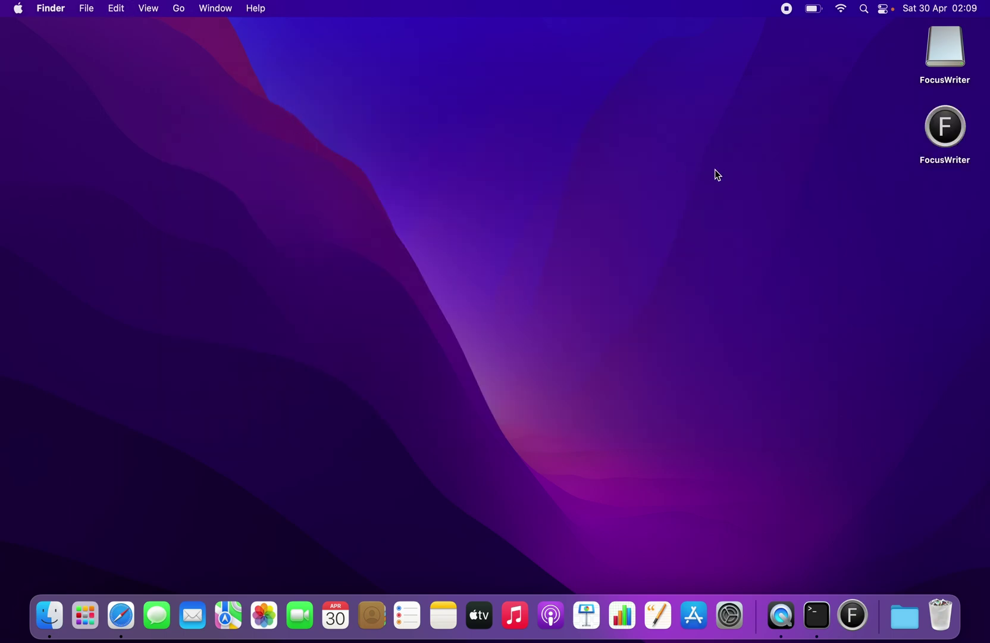
Step: Move the pasted FocusWriter application away from the disk image to an empty spot along the desktop's upper edge
click(940, 132)
drag(940, 132, 670, 59)
click(793, 86)
Step: Launch FocusWriter from the desktop copy, reveal its hidden menu bar and title bar, and close the window
double_click(684, 50)
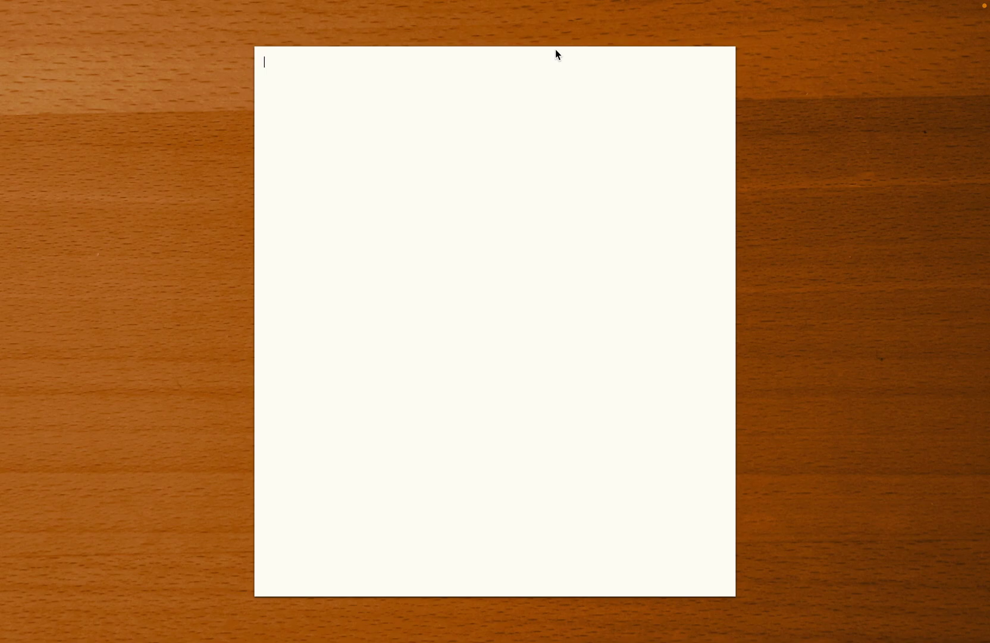
mouse_move(301, 5)
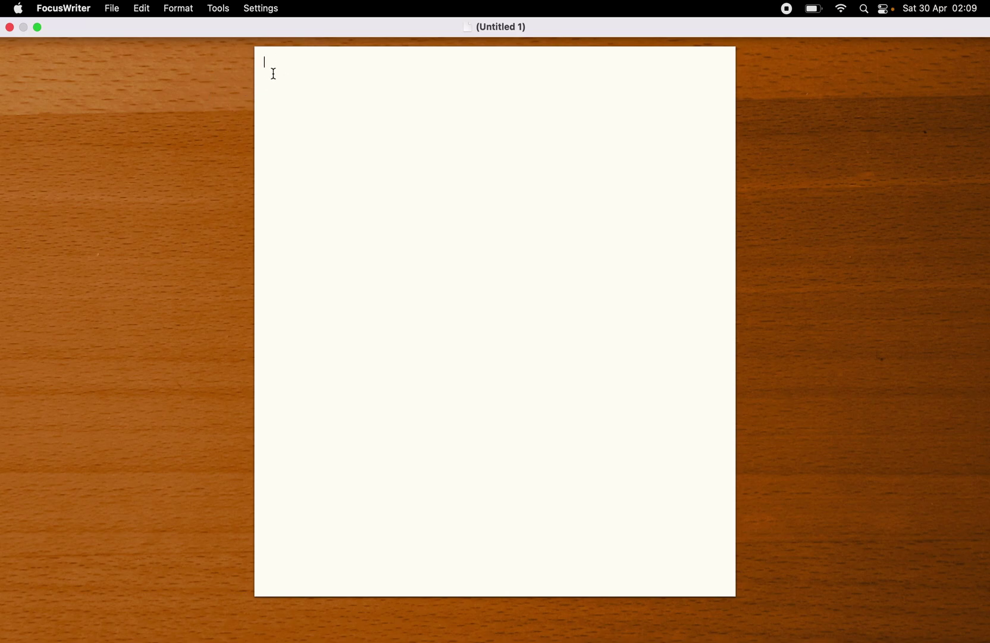
mouse_move(28, 5)
click(10, 29)
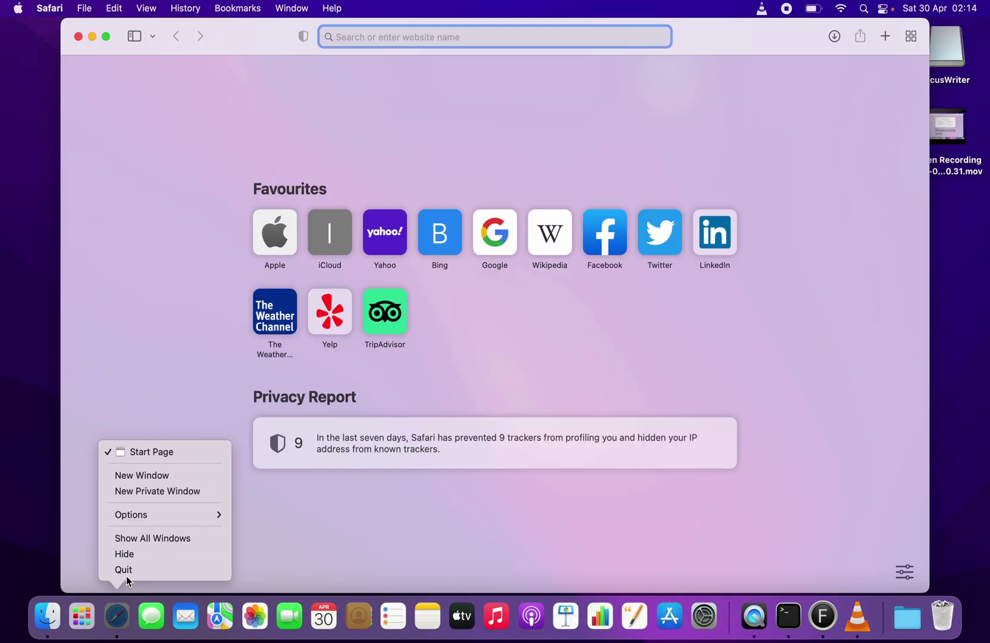
Step: Quit Safari, run the desktop copy of FocusWriter once more, and close its untitled document window
click(127, 571)
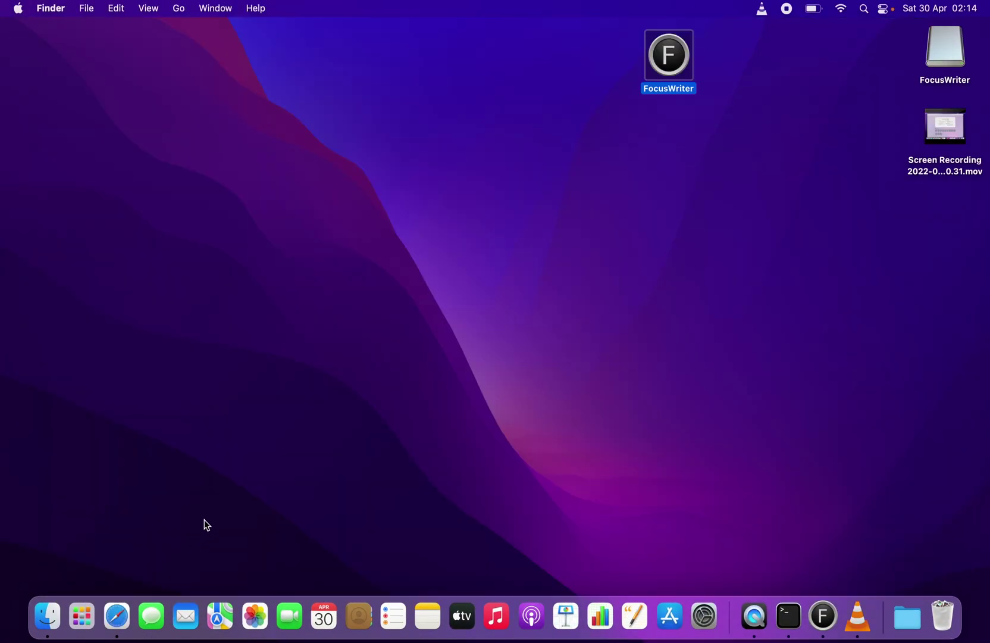
double_click(685, 81)
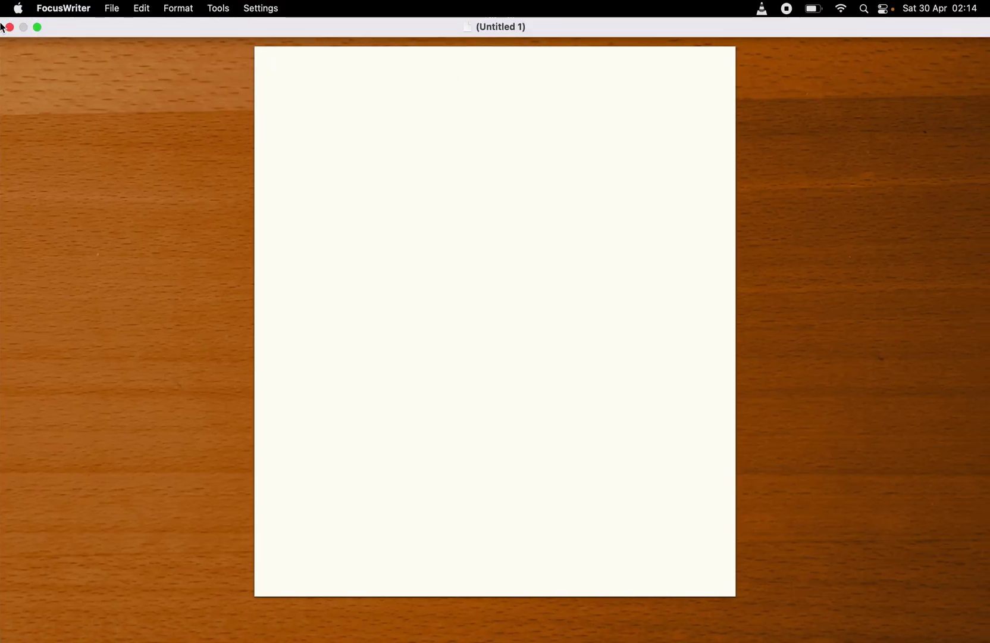
click(9, 27)
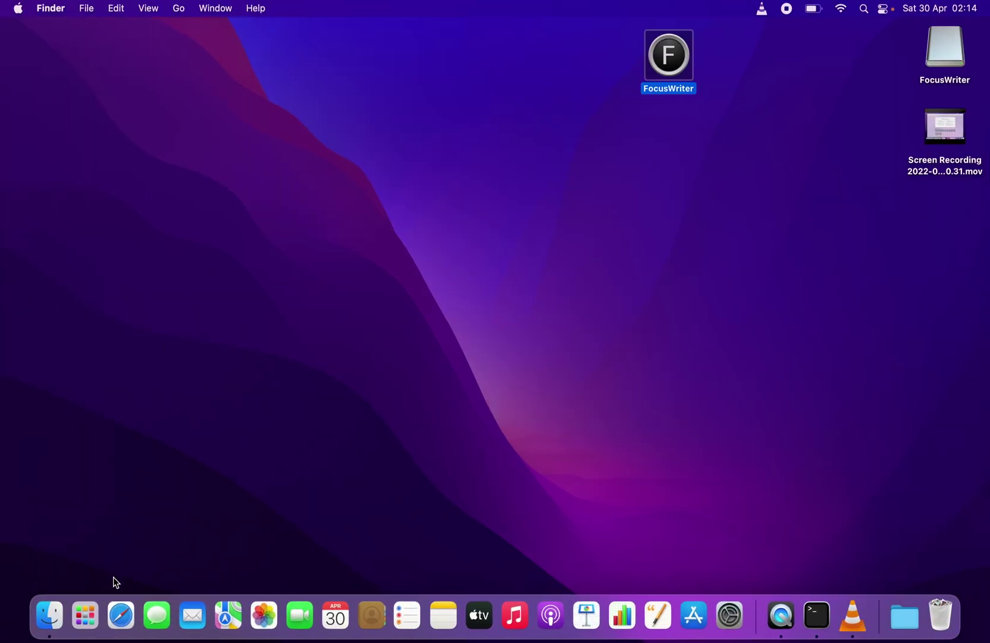
Step: Switch to Safari and search the web for "download larken zip"
click(121, 616)
text(download lark)
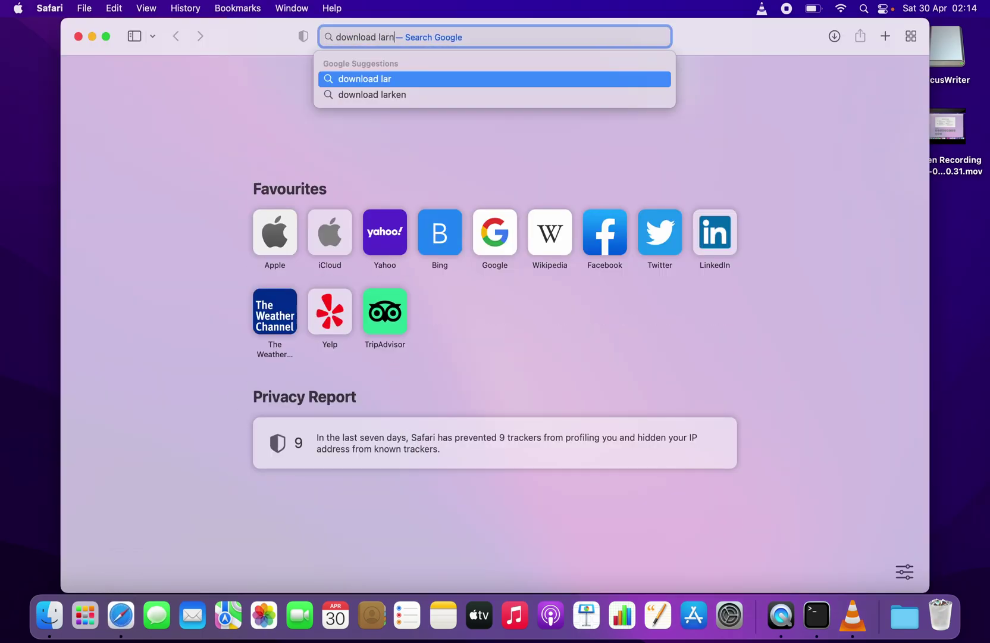
text(er)
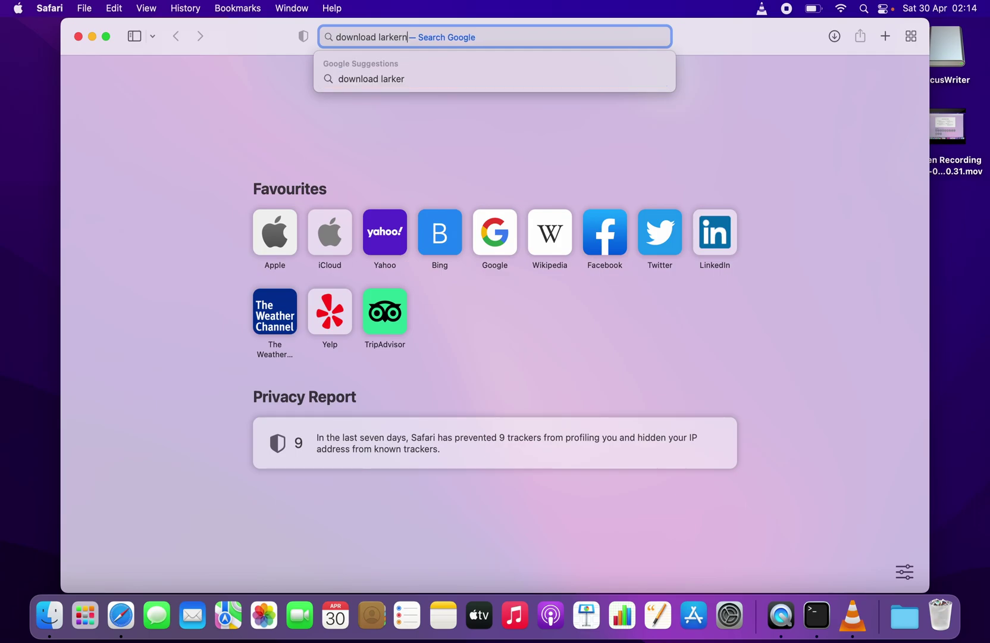
text(n zip)
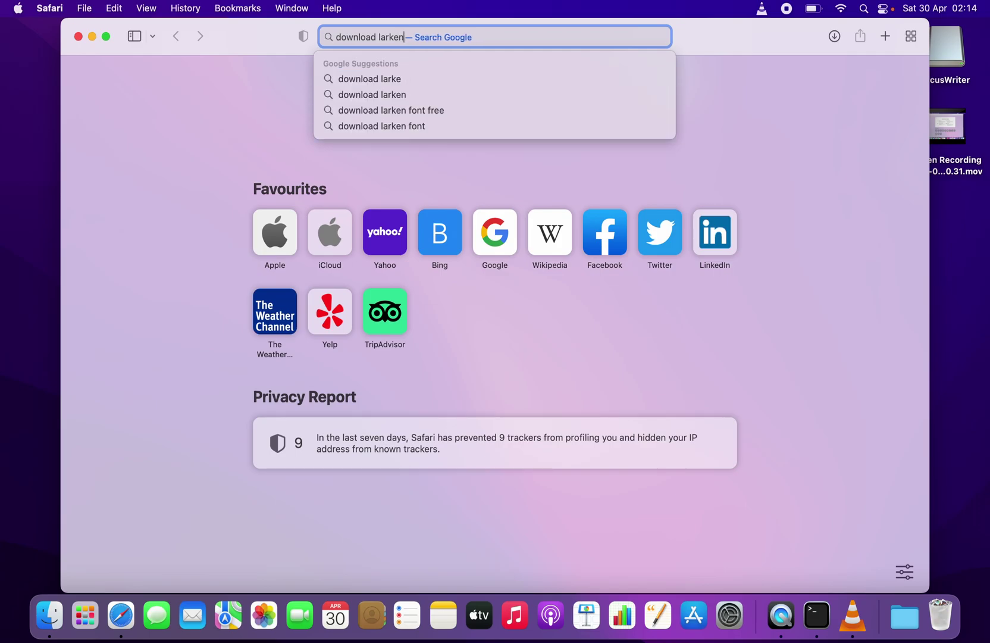
key(Return)
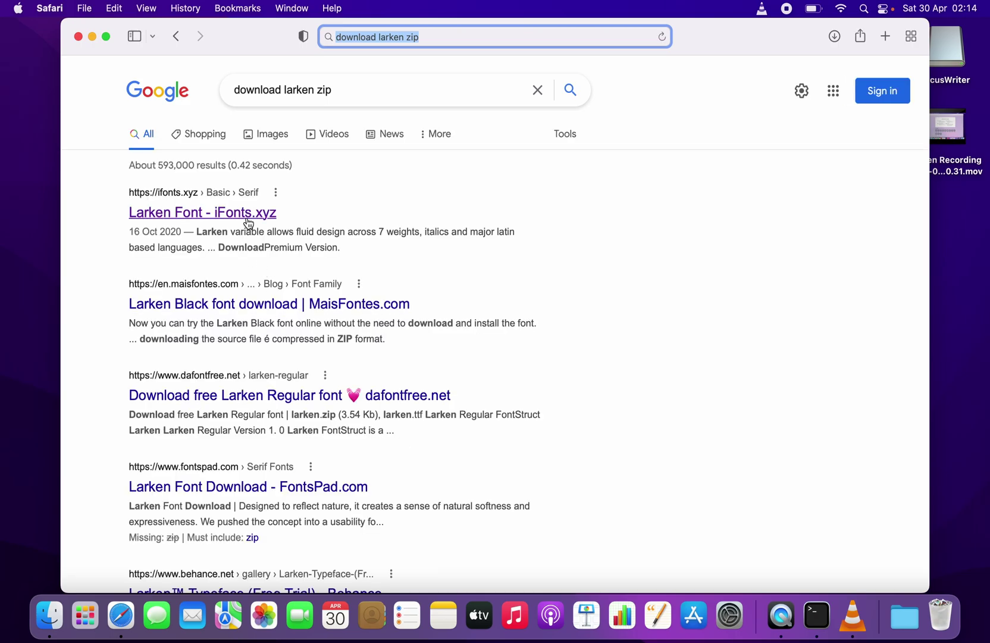
Step: Download the Larken Black font from the MaisFontes search result, allowing downloads from en.maisfontes.com
click(226, 304)
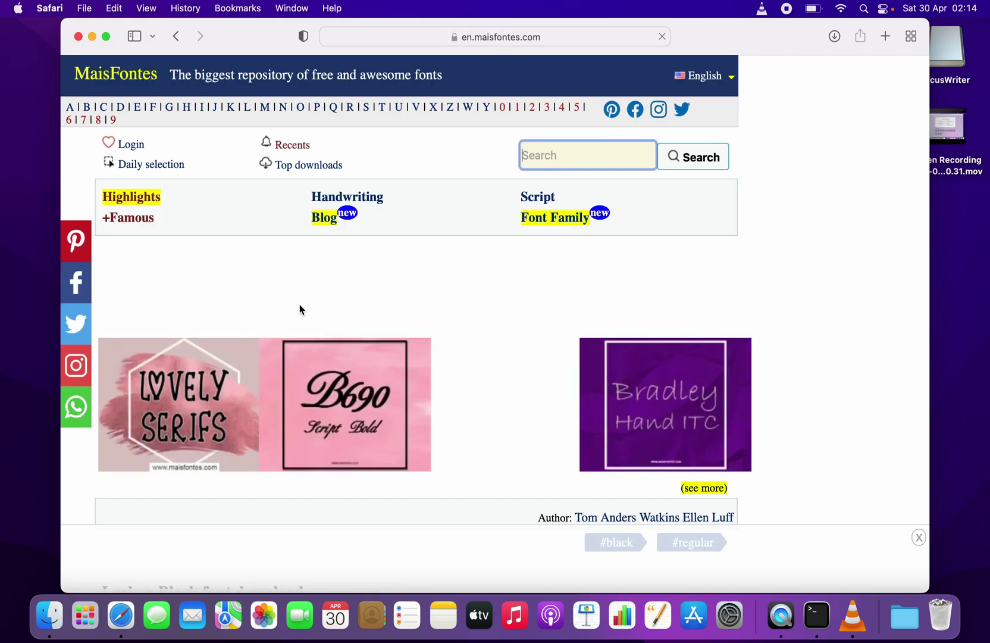
scroll(299, 308, down, 1)
scroll(300, 307, down, 10)
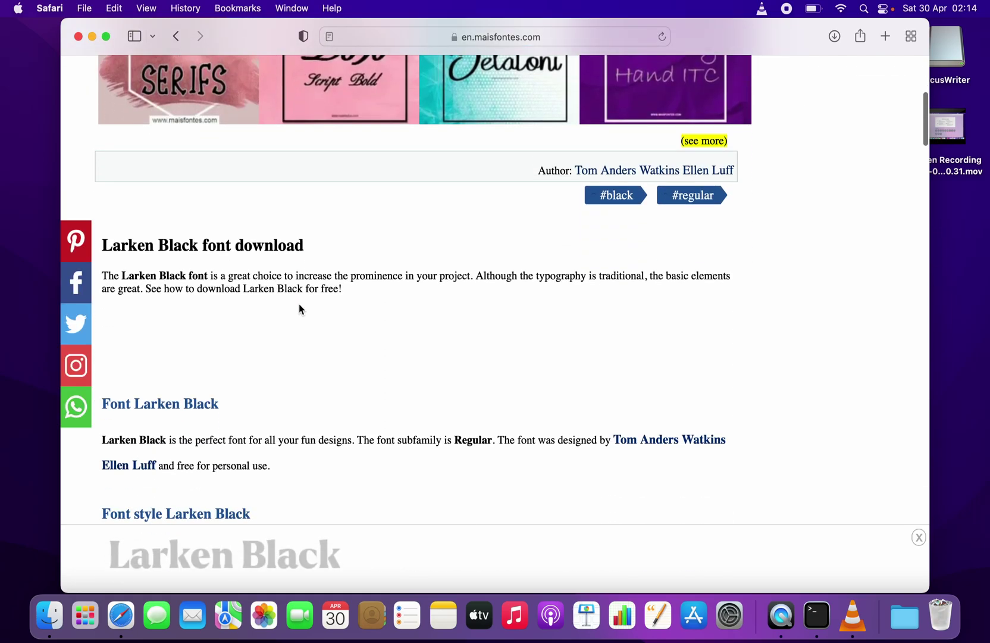
scroll(299, 304, down, 7)
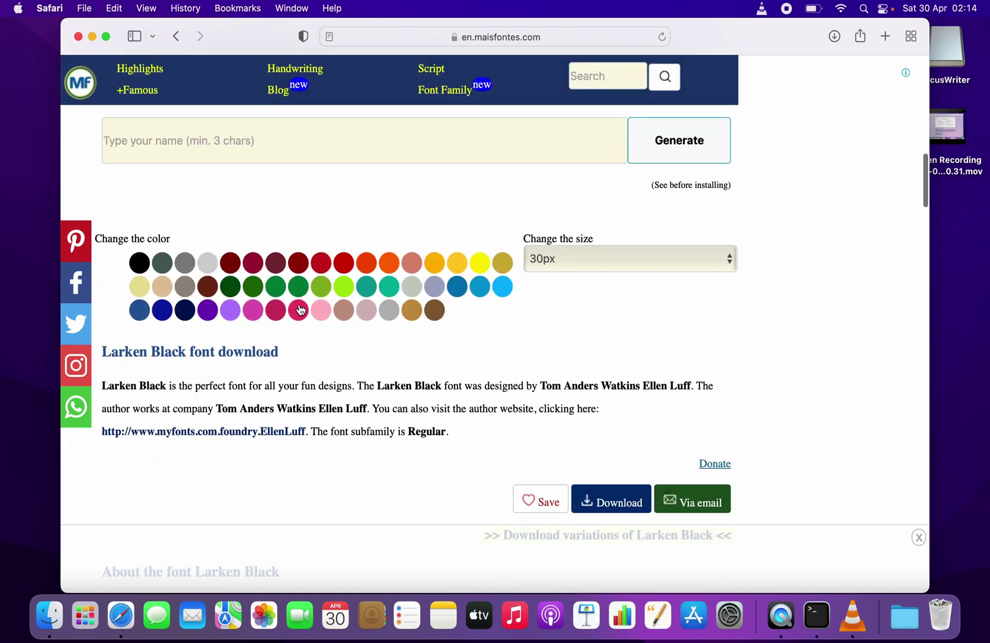
scroll(585, 411, up, 3)
scroll(522, 375, down, 5)
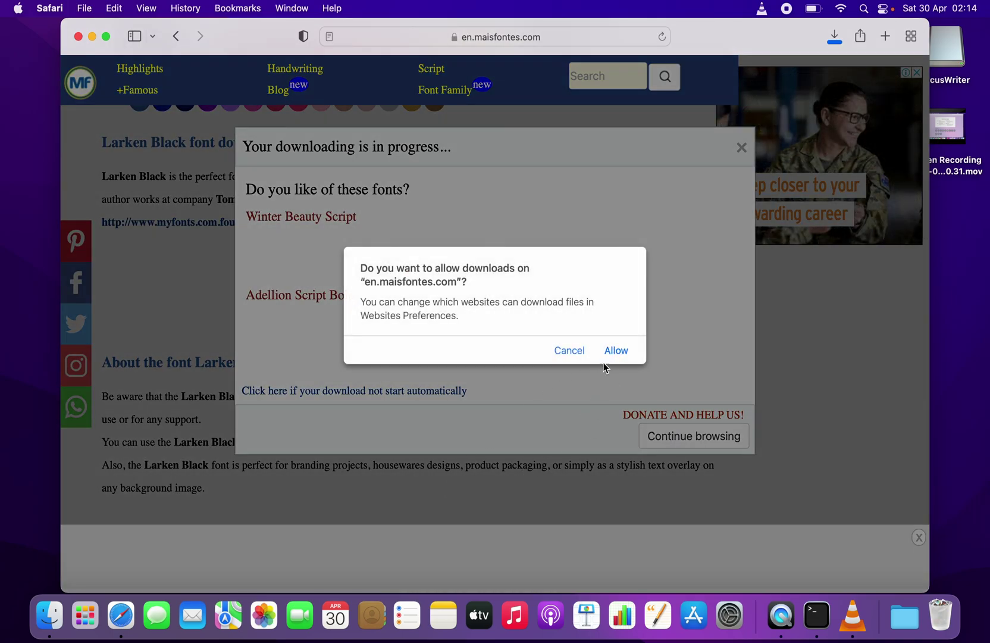
click(615, 350)
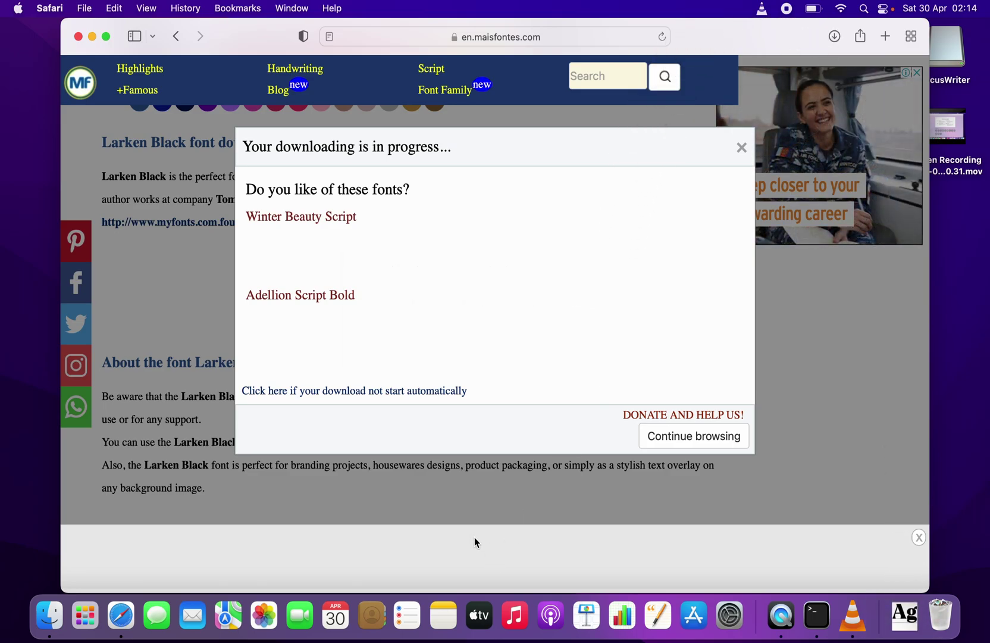
Step: Preview larken-black.ttf from the Downloads folder in Font Book and close the preview
click(49, 614)
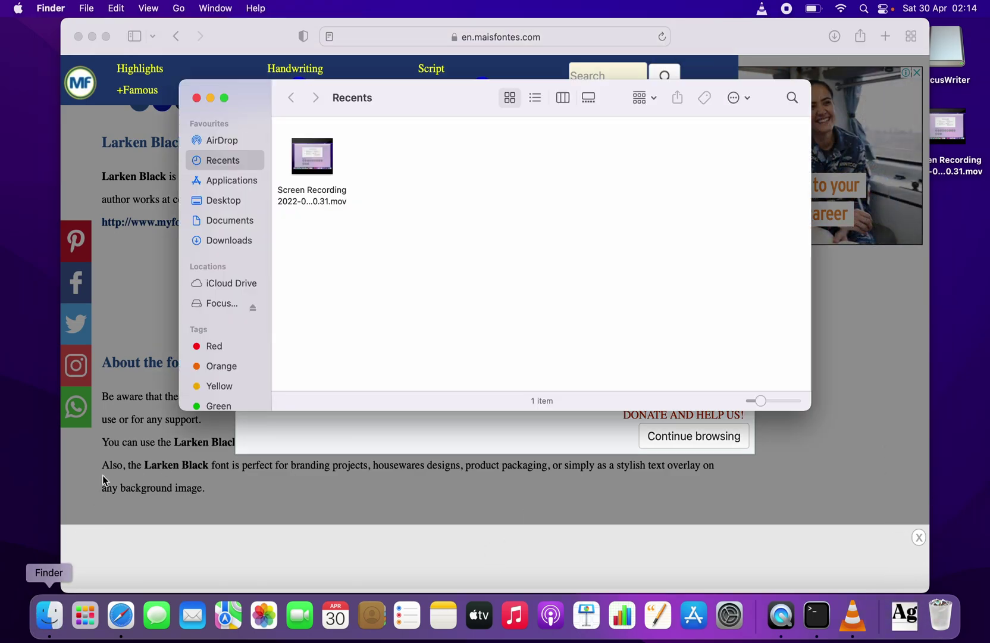
click(228, 240)
double_click(368, 148)
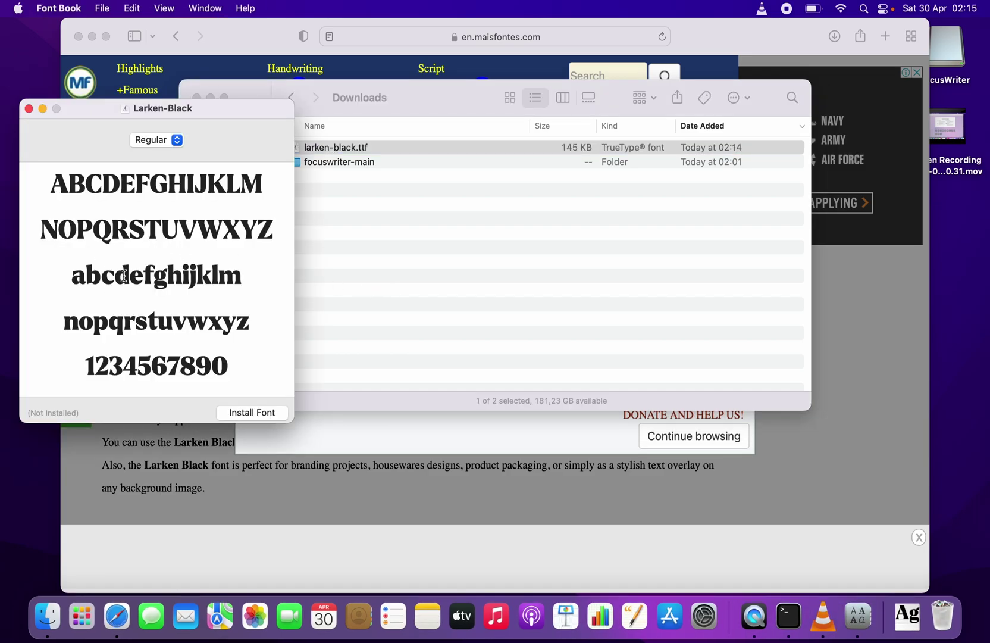
click(28, 109)
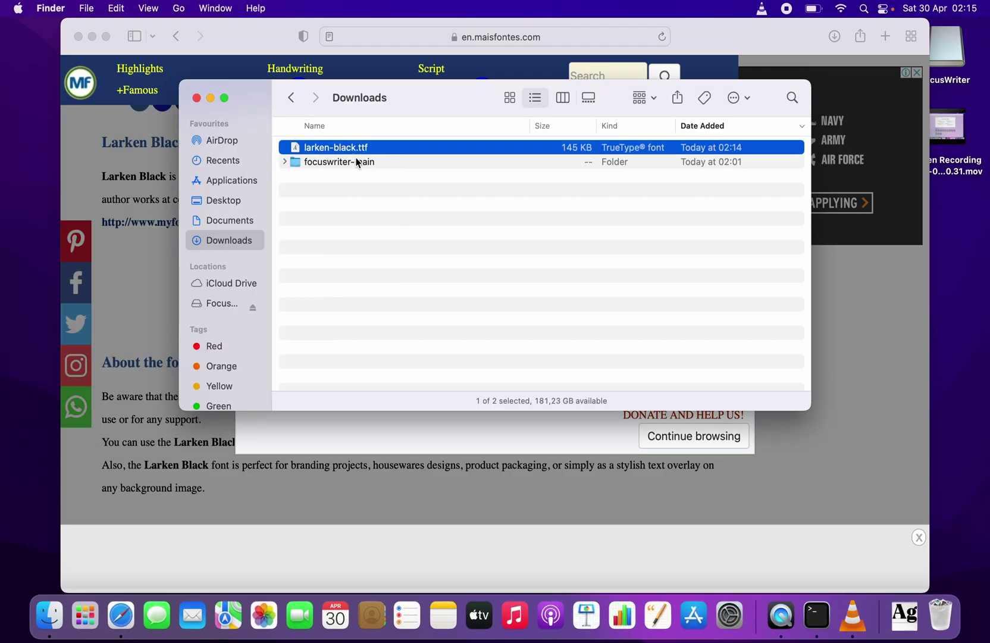
Step: Return from the MaisFontes page to the Google results and close the Safari window
click(245, 43)
click(176, 37)
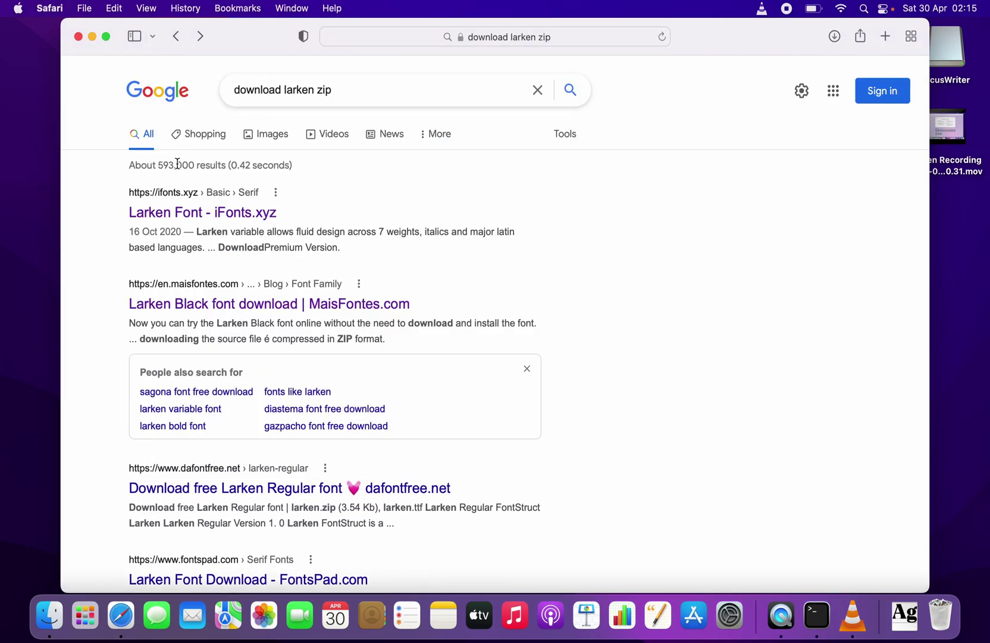
click(78, 36)
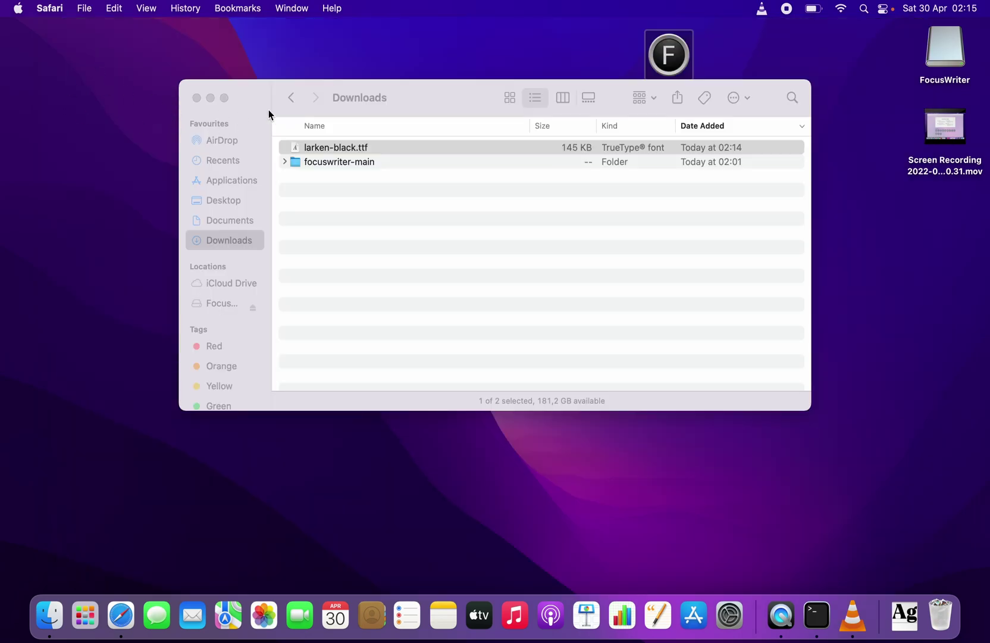
Step: Install the Larken-Black font from larken-black.ttf in Downloads, and close the Font Book and Finder windows
double_click(337, 150)
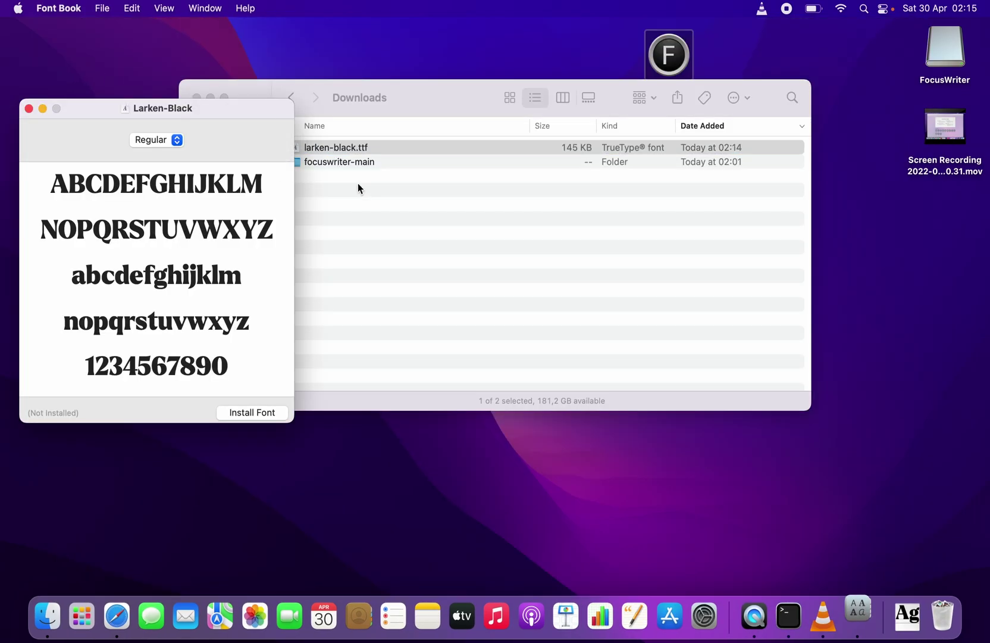
click(28, 109)
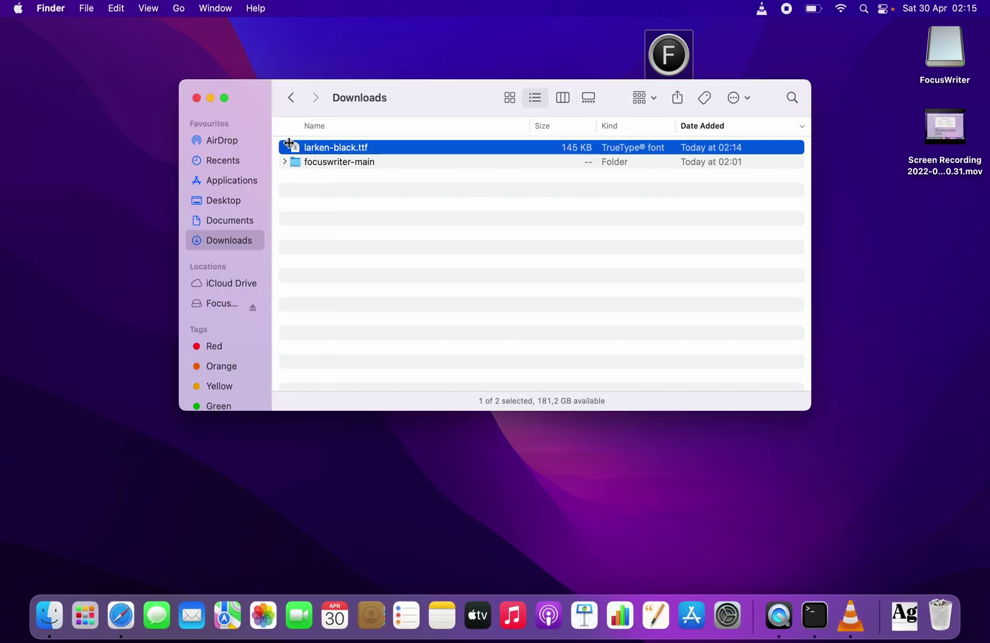
double_click(311, 150)
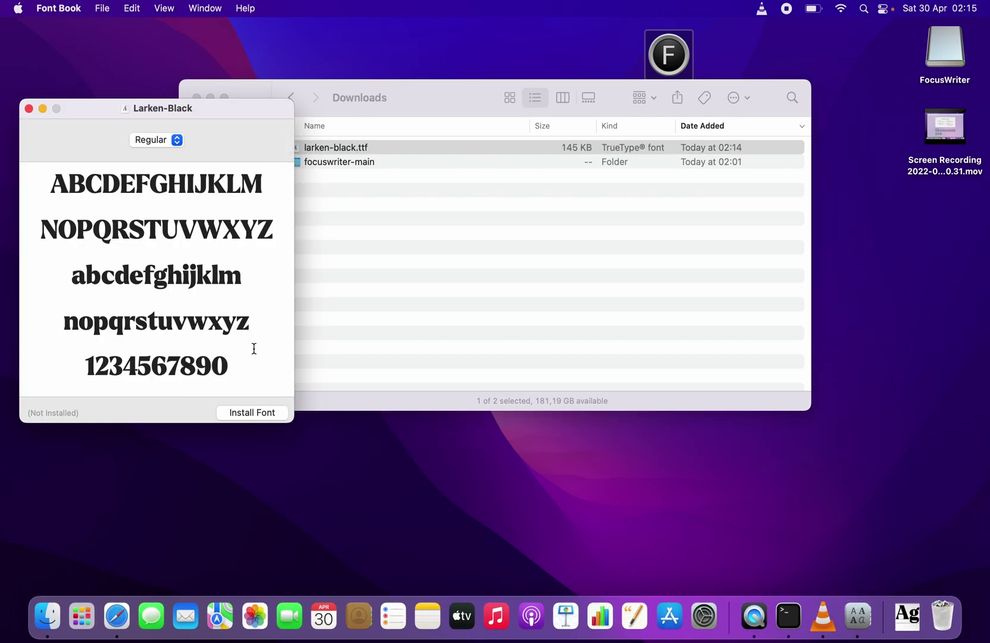
click(265, 414)
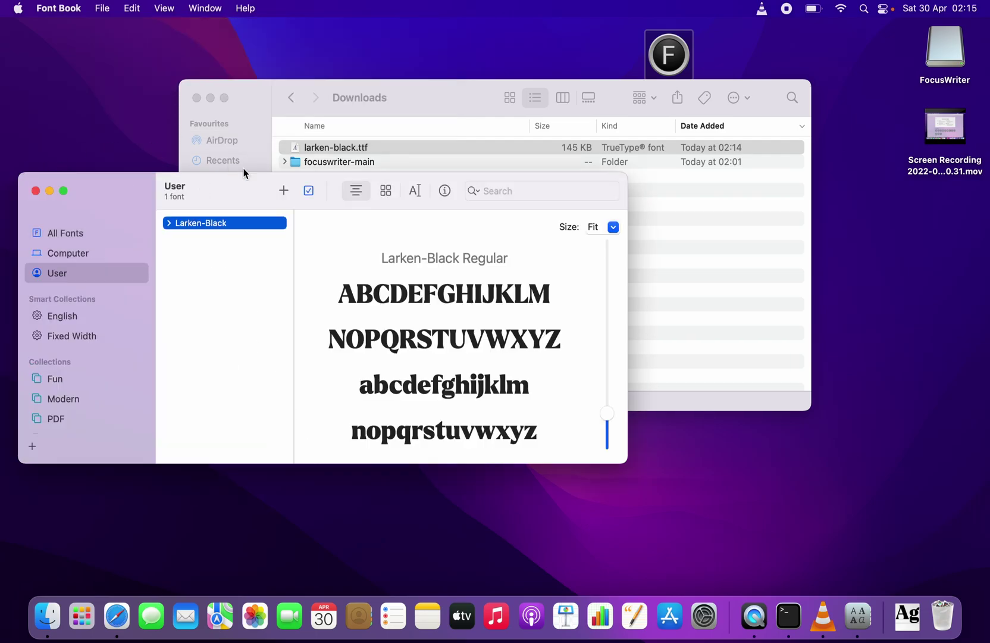
click(35, 191)
click(289, 201)
click(196, 98)
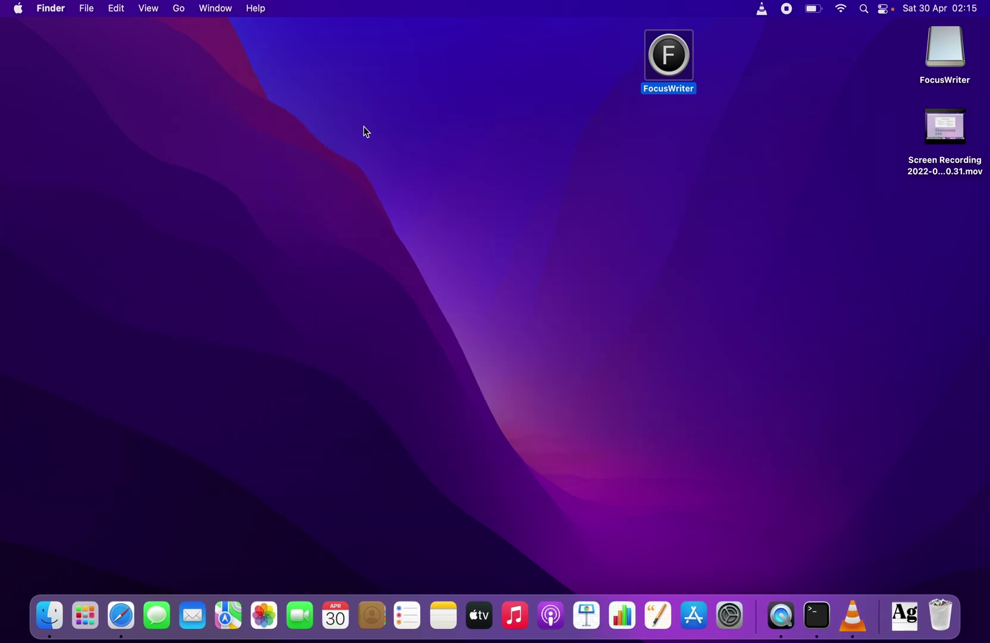
Step: Launch FocusWriter from the desktop and open its Themes settings
double_click(682, 69)
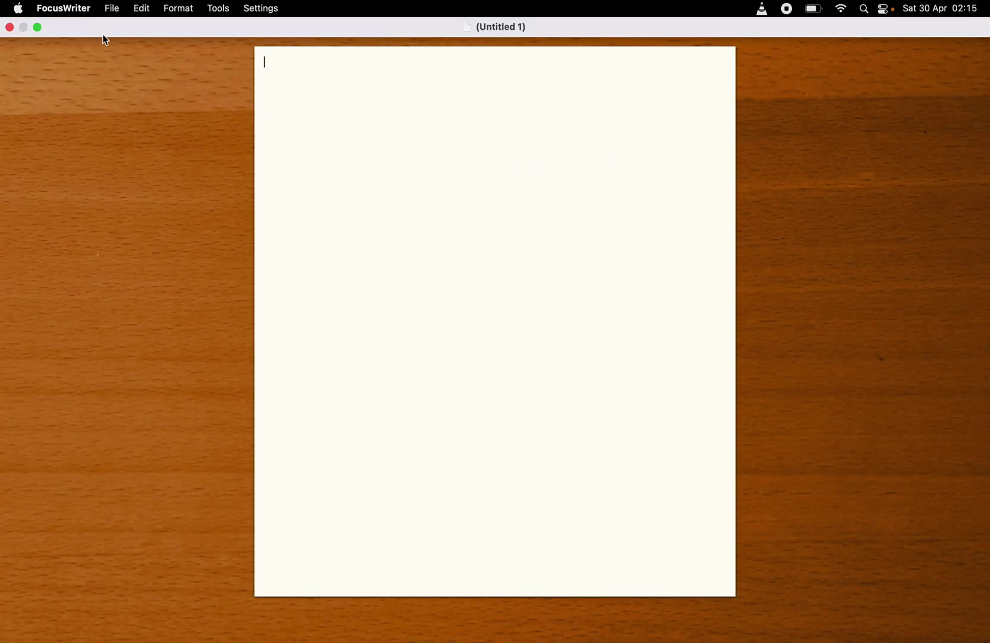
click(222, 8)
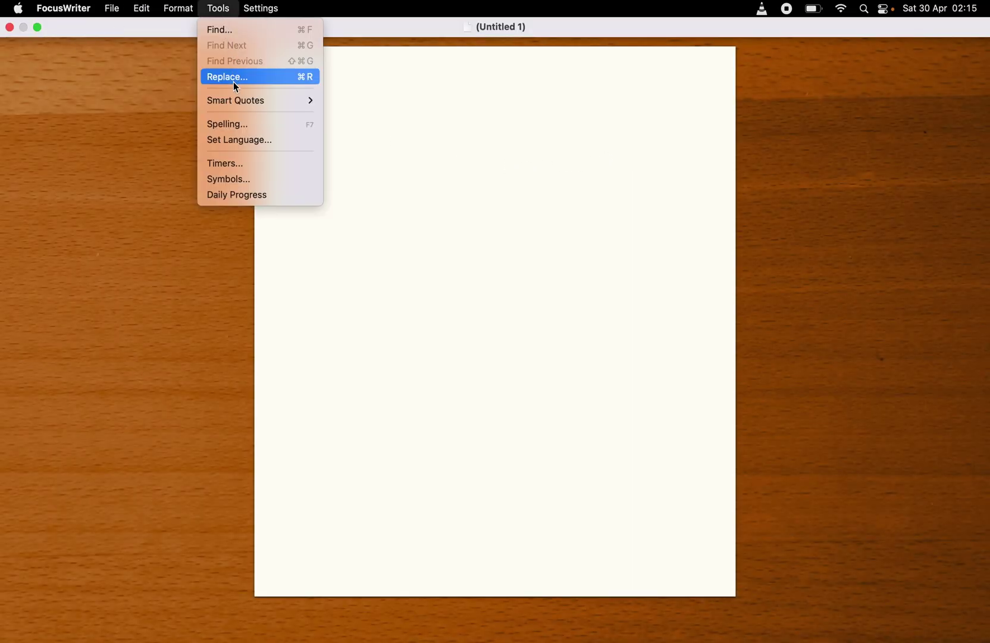
mouse_move(255, 12)
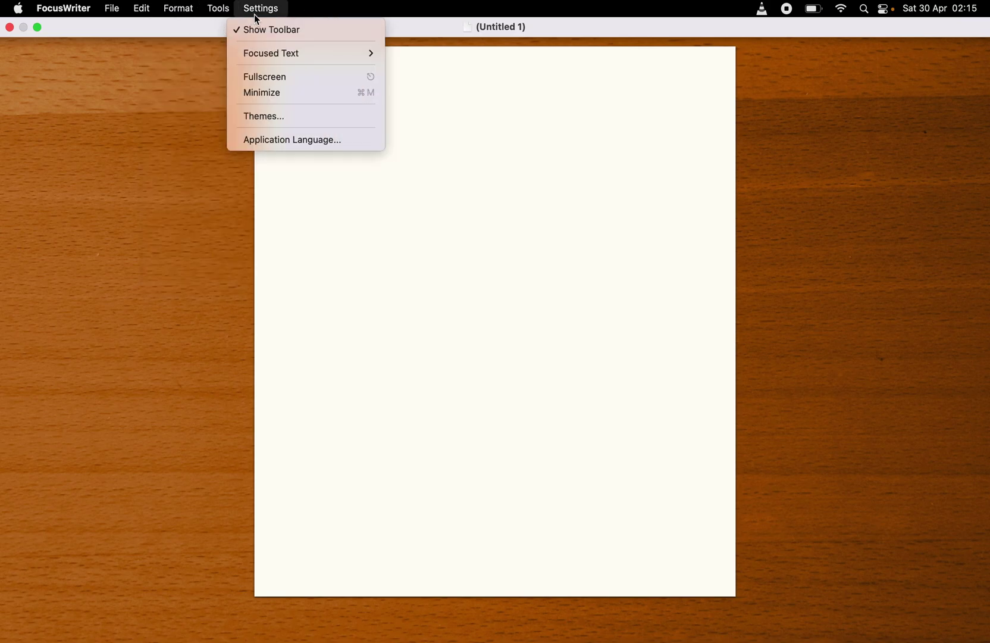
click(269, 116)
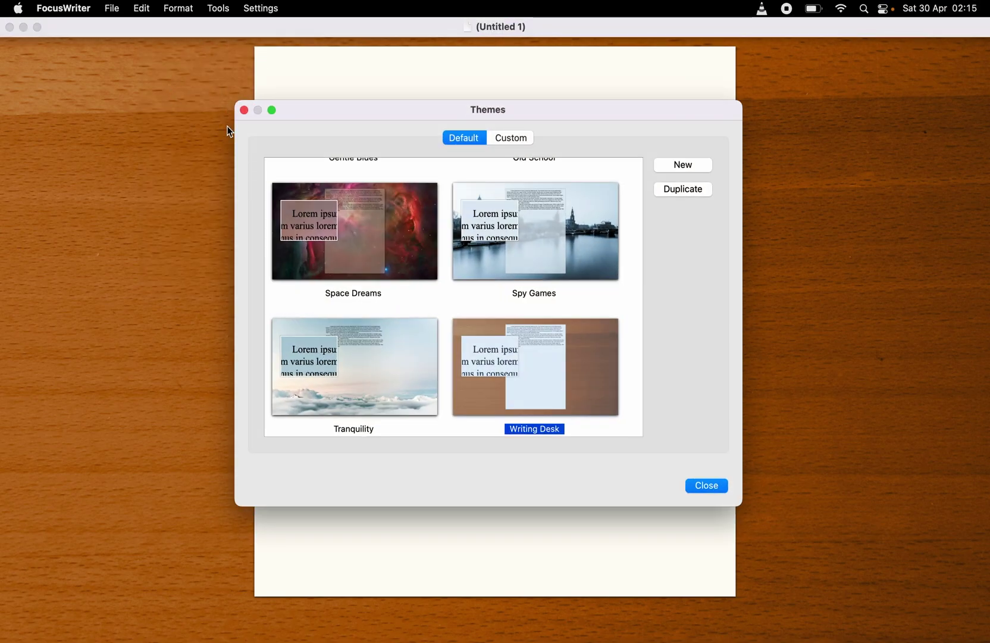
Step: Create a new custom theme and set its text font to Larken-Black
scroll(388, 222, down, 1)
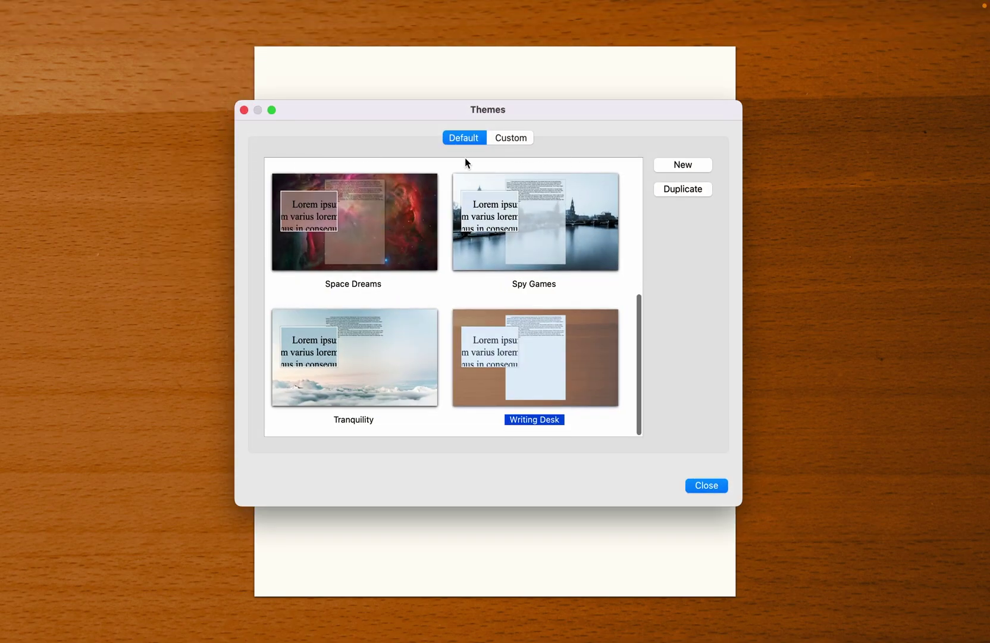
click(512, 138)
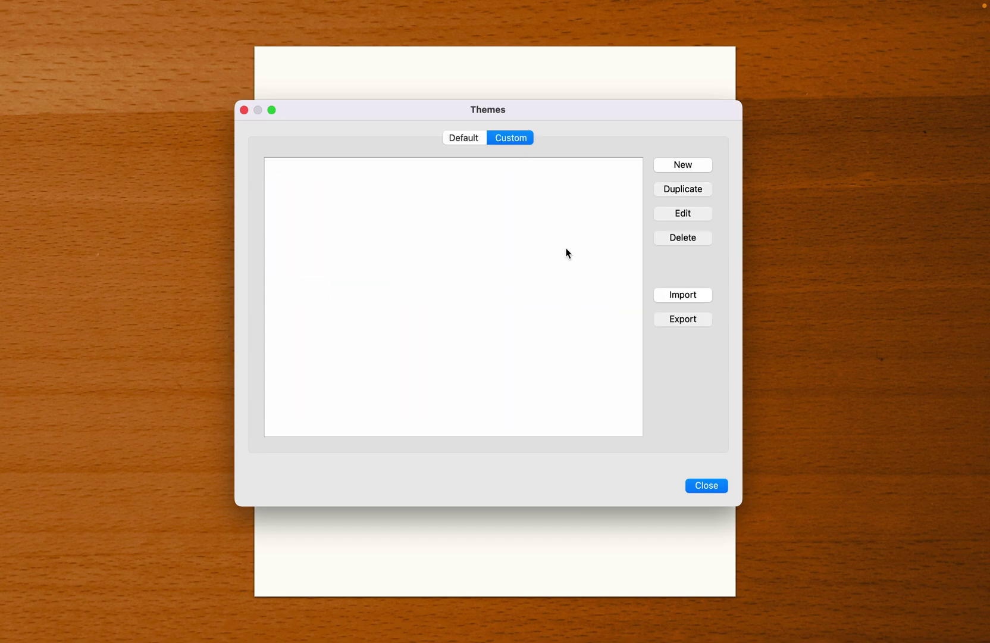
click(704, 166)
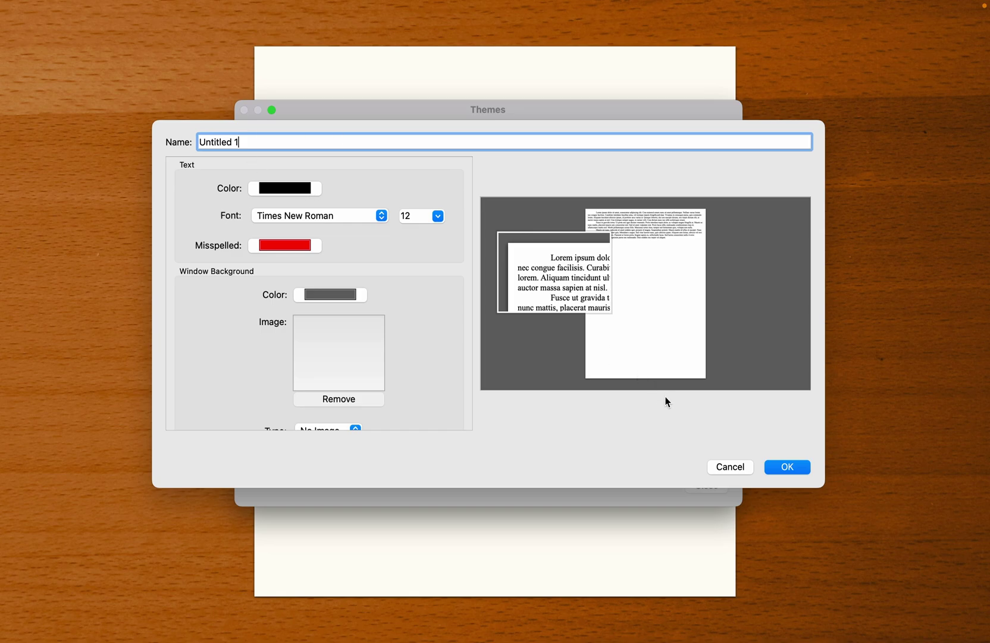
click(719, 467)
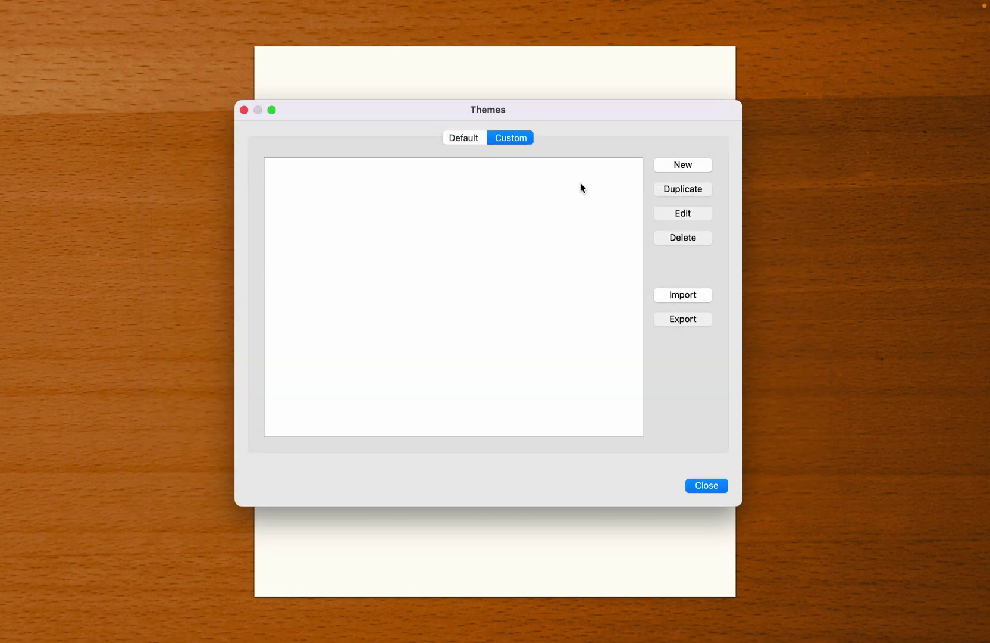
click(679, 166)
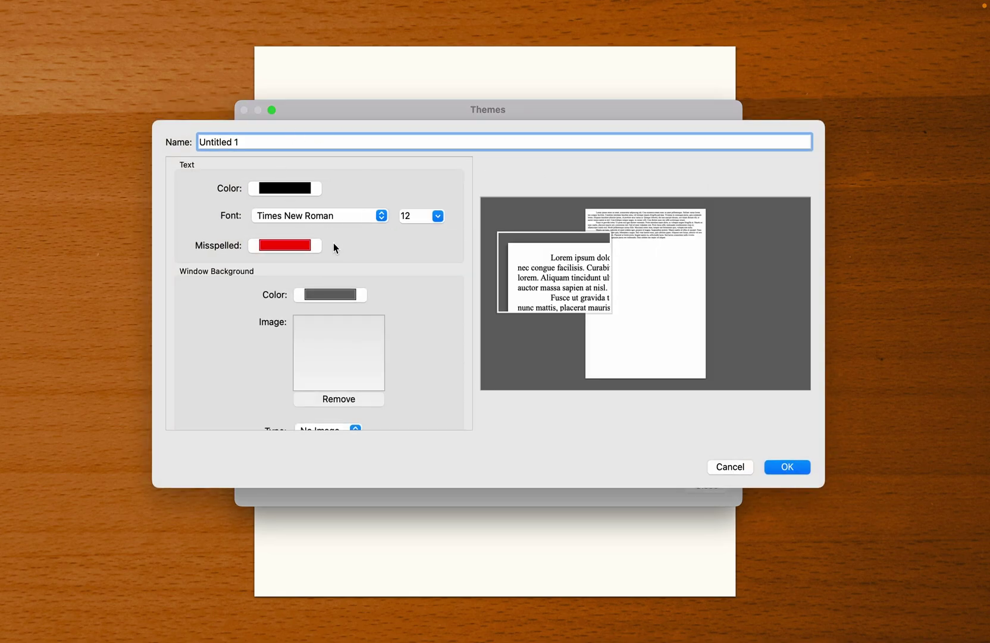
click(317, 216)
scroll(335, 255, up, 20)
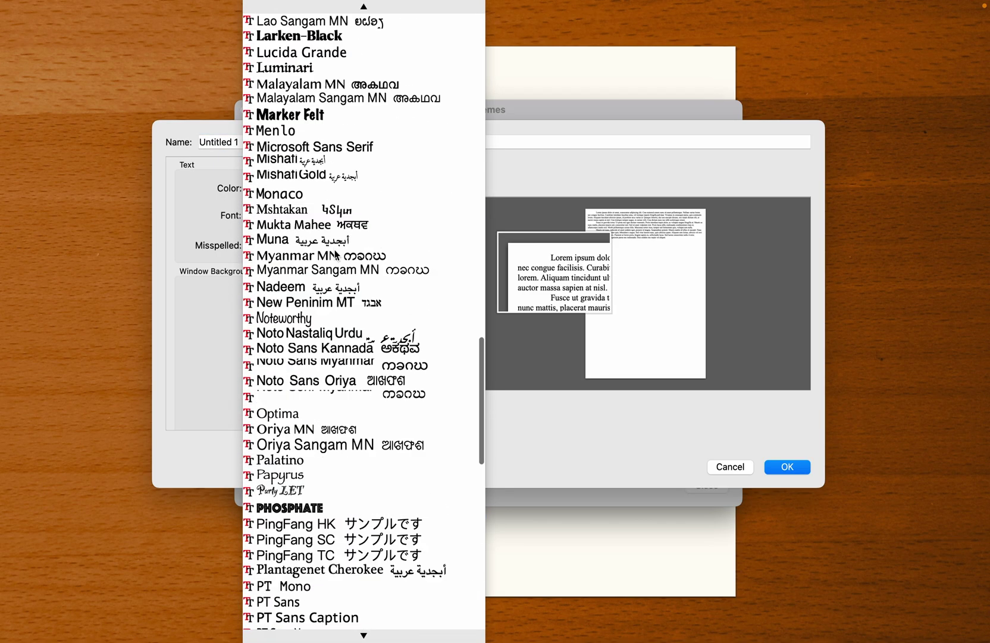
scroll(335, 254, up, 10)
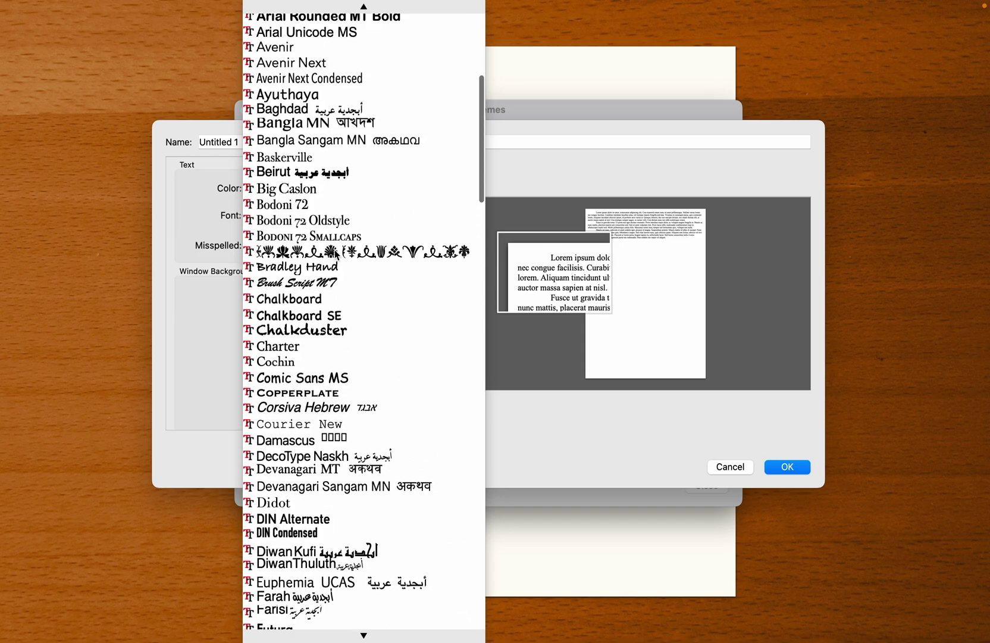
scroll(335, 255, down, 15)
scroll(336, 254, down, 10)
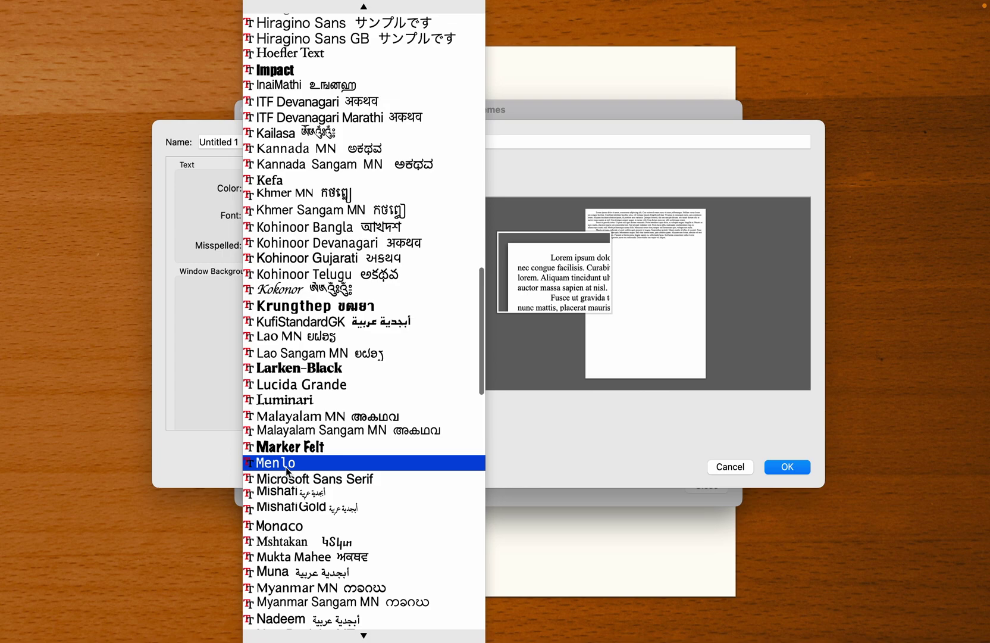
click(293, 370)
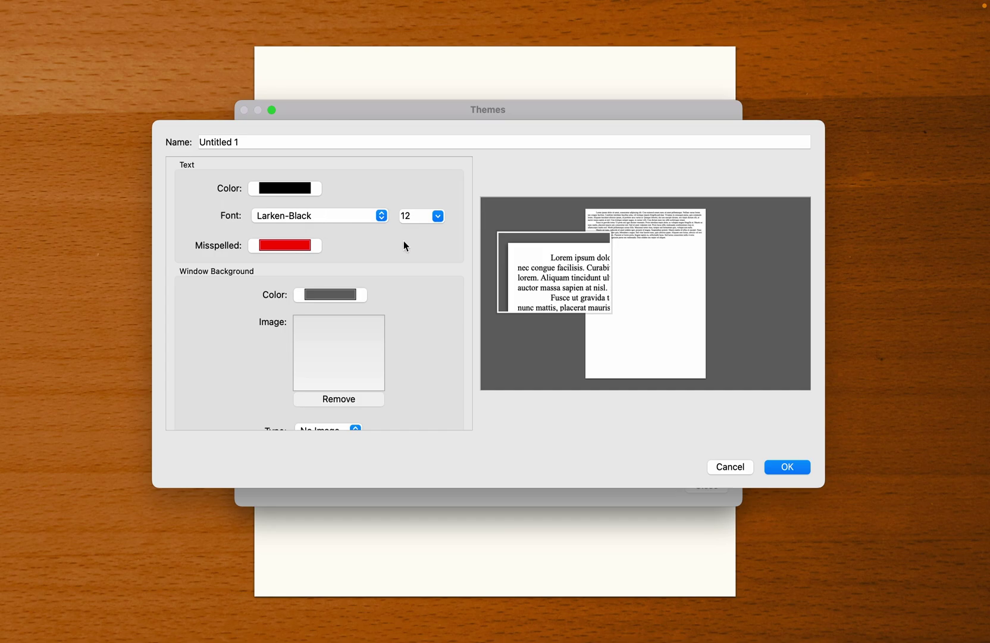
Step: Set the new theme's text font size to 22
click(420, 215)
double_click(418, 214)
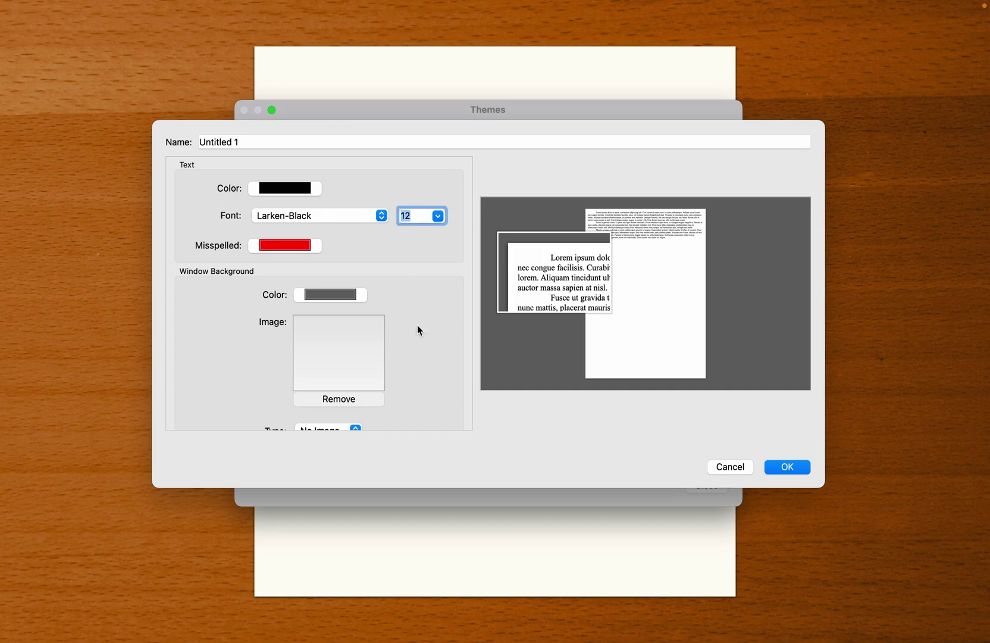
text(22)
click(437, 342)
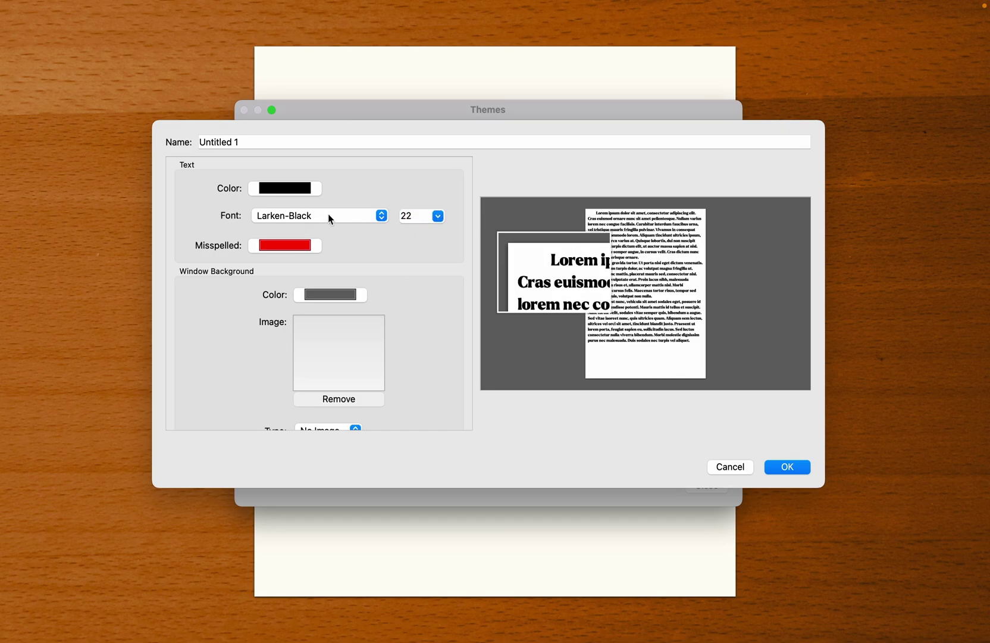
Step: Set the theme's window background colour to Black from the Apple colour palette
scroll(400, 305, down, 2)
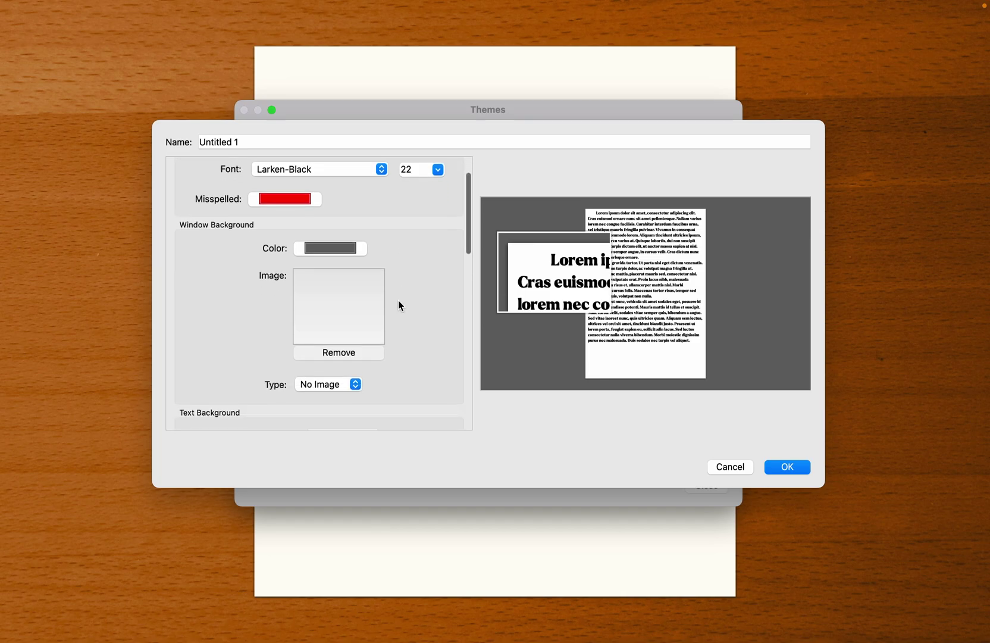
click(316, 254)
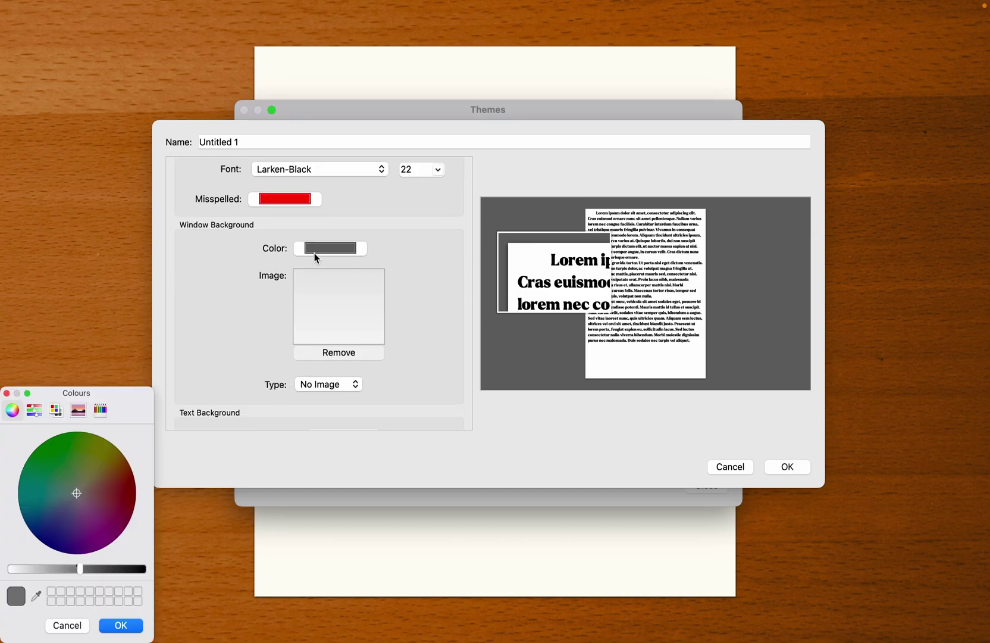
drag(133, 402, 386, 242)
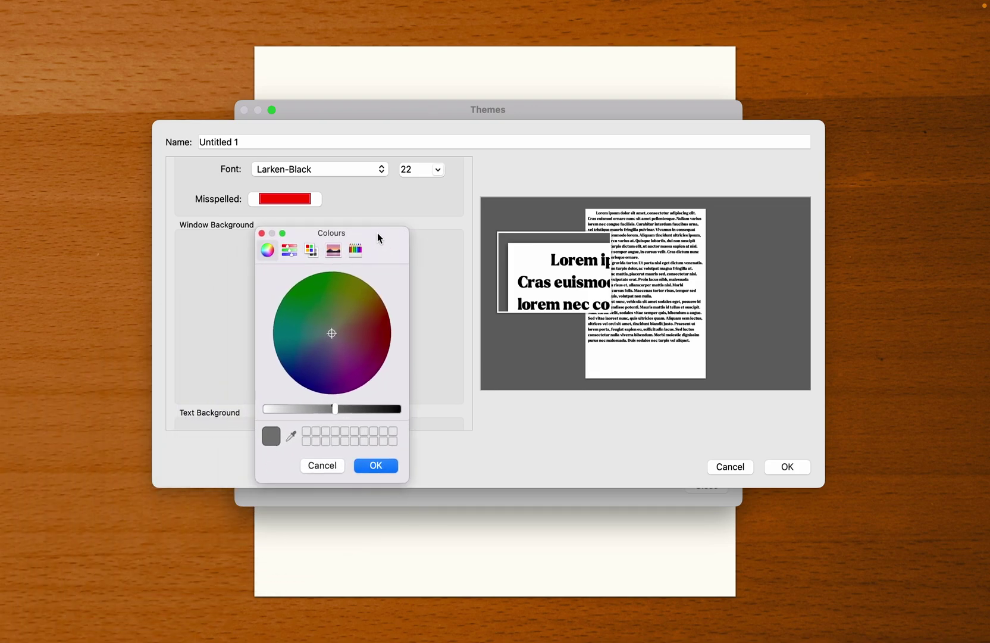
click(313, 249)
click(287, 327)
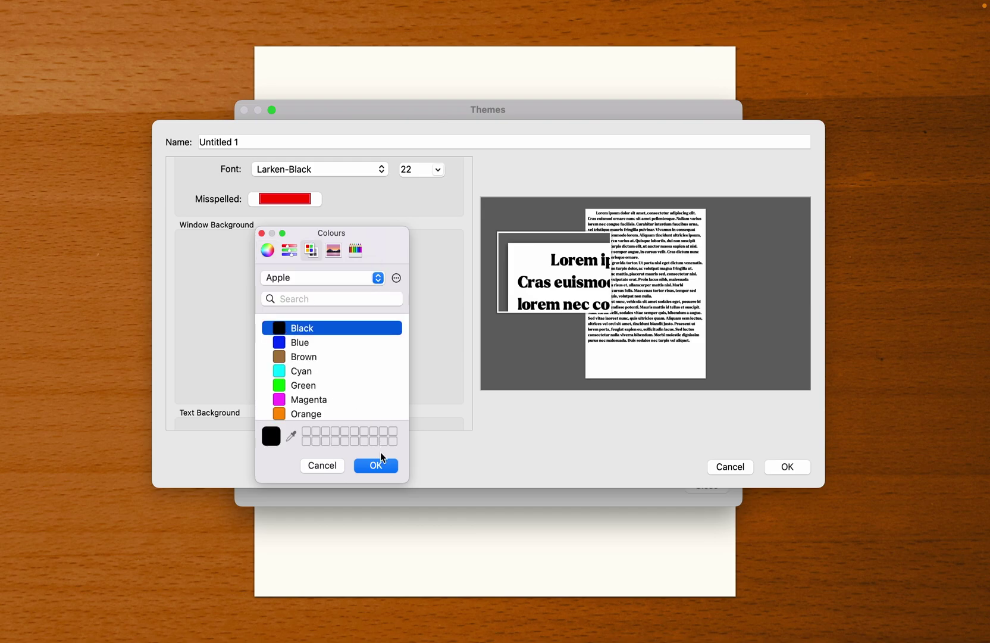
click(379, 463)
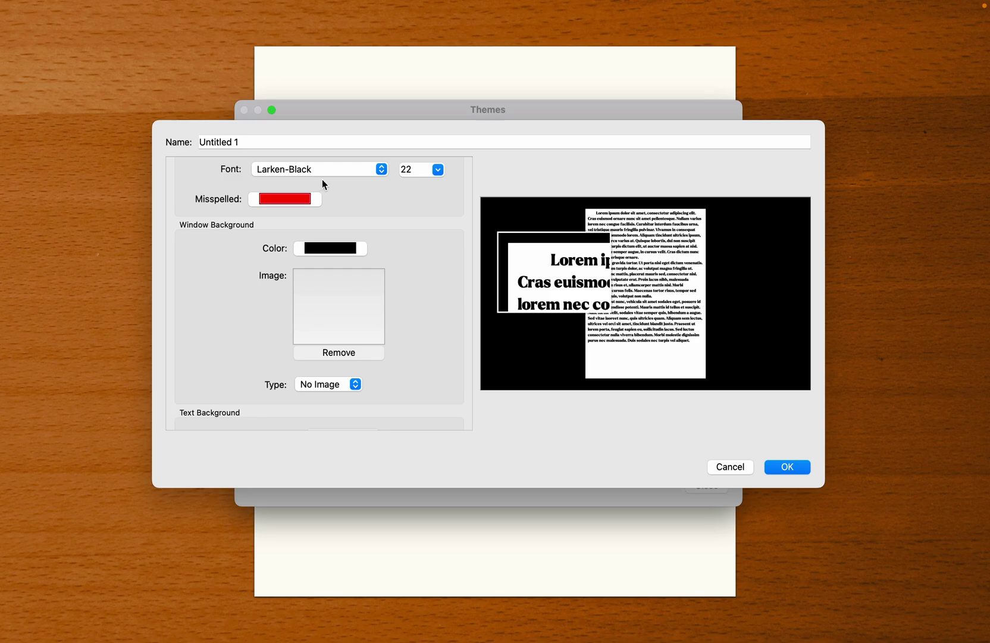
Step: Set the theme's text colour to White from the Apple colour palette
scroll(348, 222, down, 2)
scroll(348, 223, up, 4)
click(290, 188)
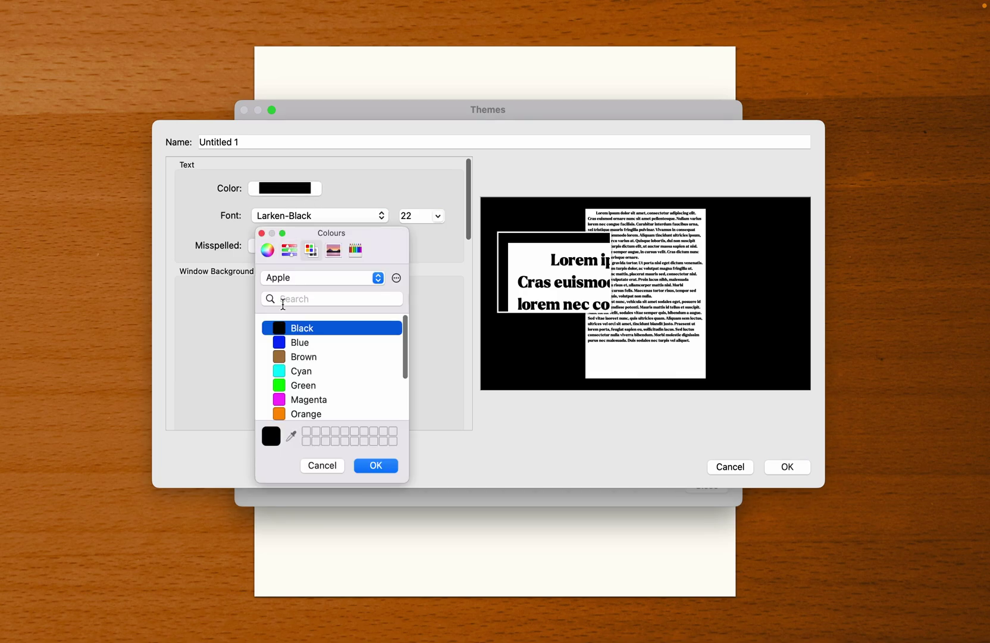
scroll(295, 351, down, 3)
click(296, 407)
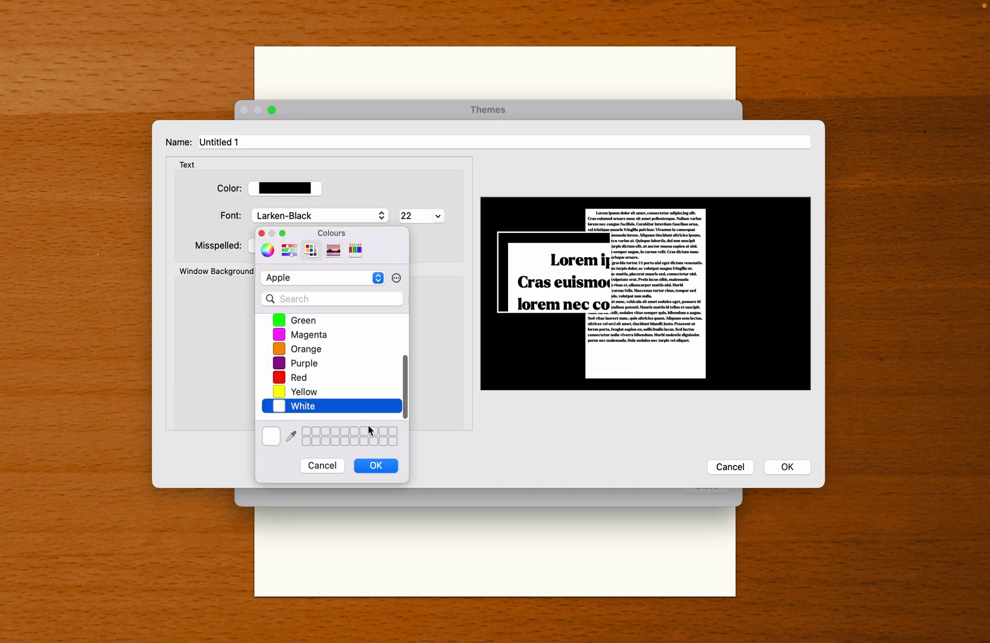
click(378, 465)
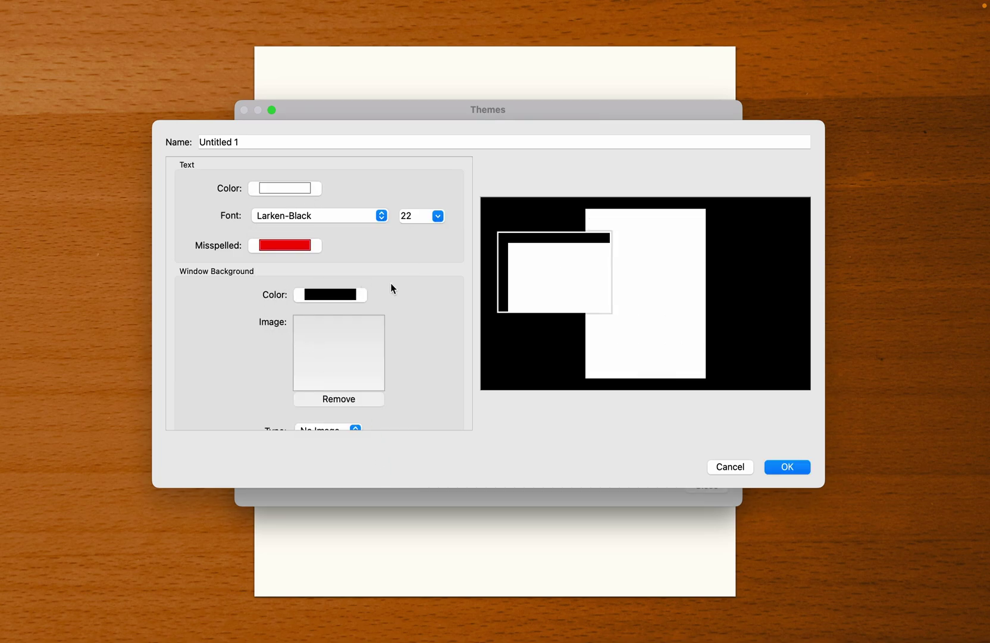
Step: Set the theme's text background colour to Black from the Apple colour palette
scroll(390, 282, down, 3)
scroll(408, 287, down, 2)
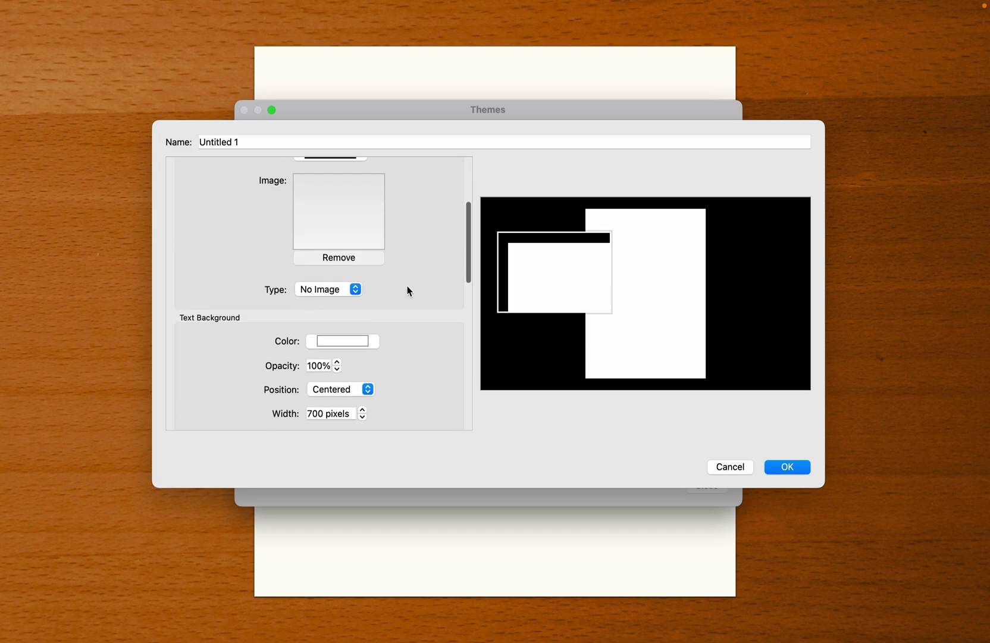
scroll(398, 286, down, 1)
click(345, 306)
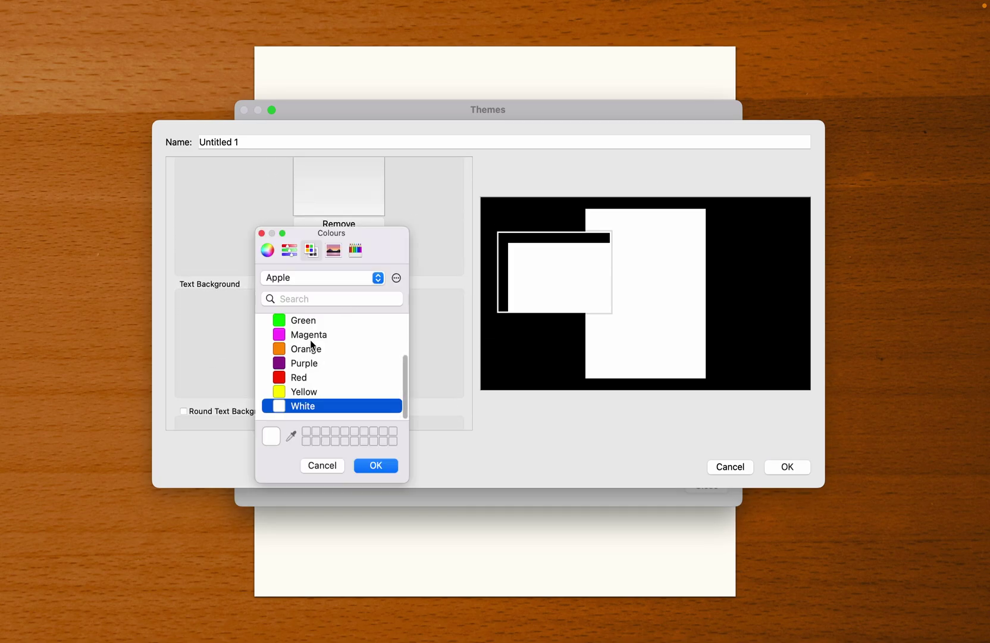
scroll(313, 349, up, 3)
click(294, 328)
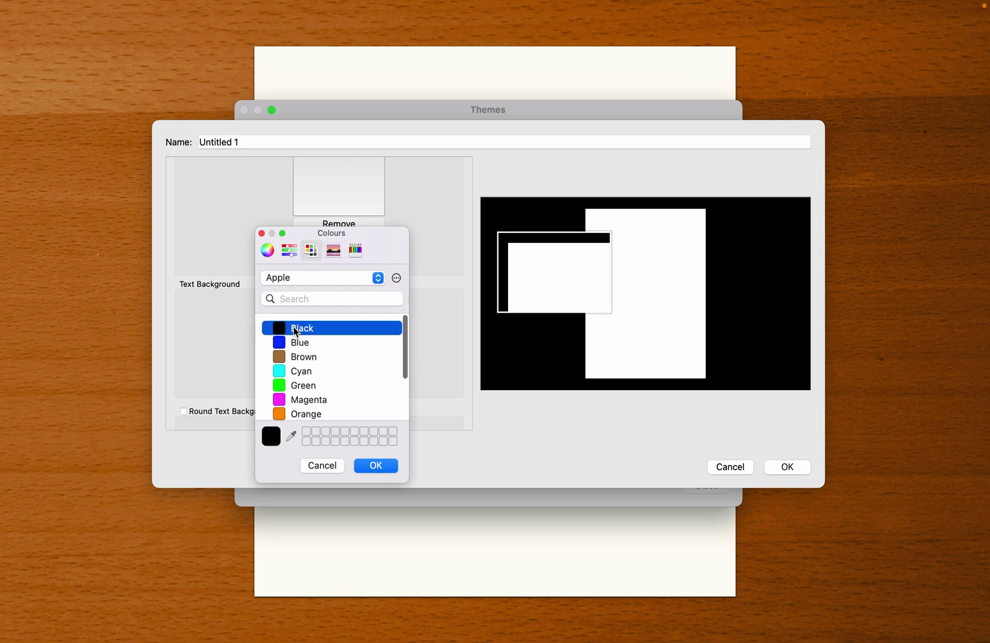
click(372, 463)
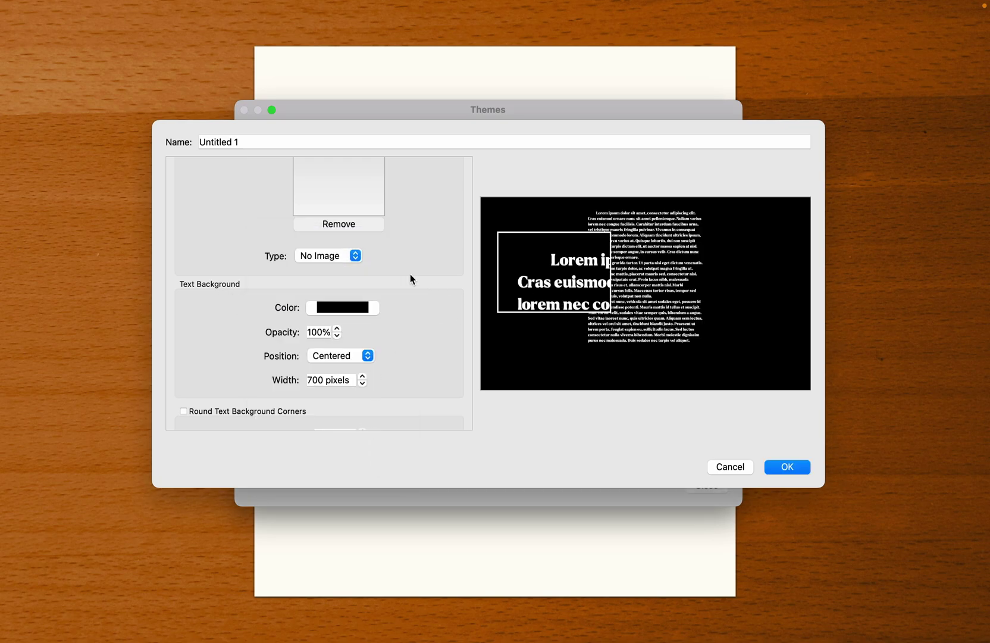
Step: Set the theme's window margin to 1 pixel and page margin to 0 pixels, and save the theme, returning to the document
scroll(410, 273, down, 5)
scroll(410, 278, down, 3)
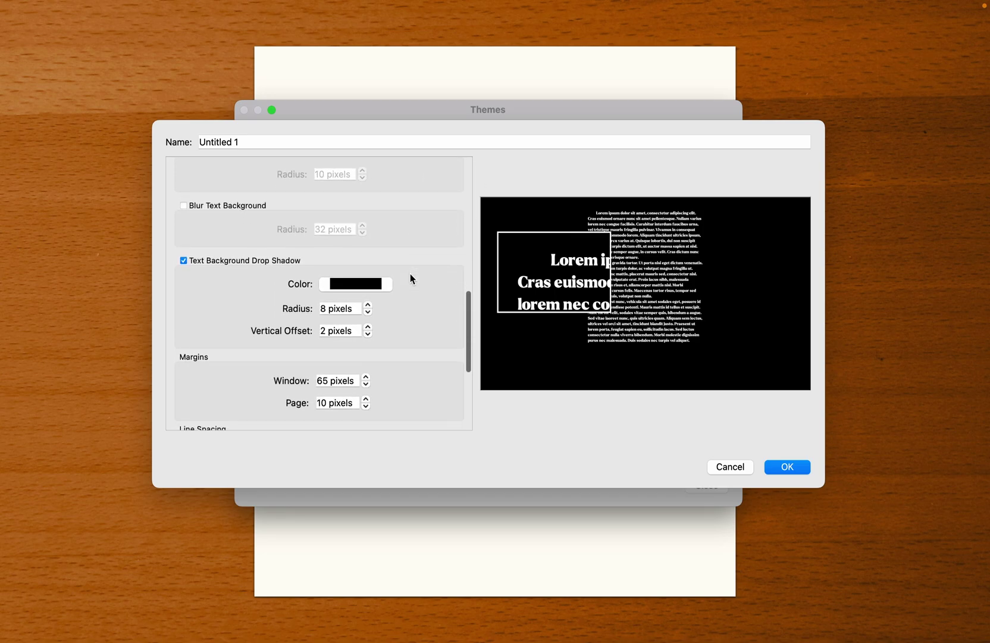
click(338, 326)
key(super+a)
text(52)
key(Return)
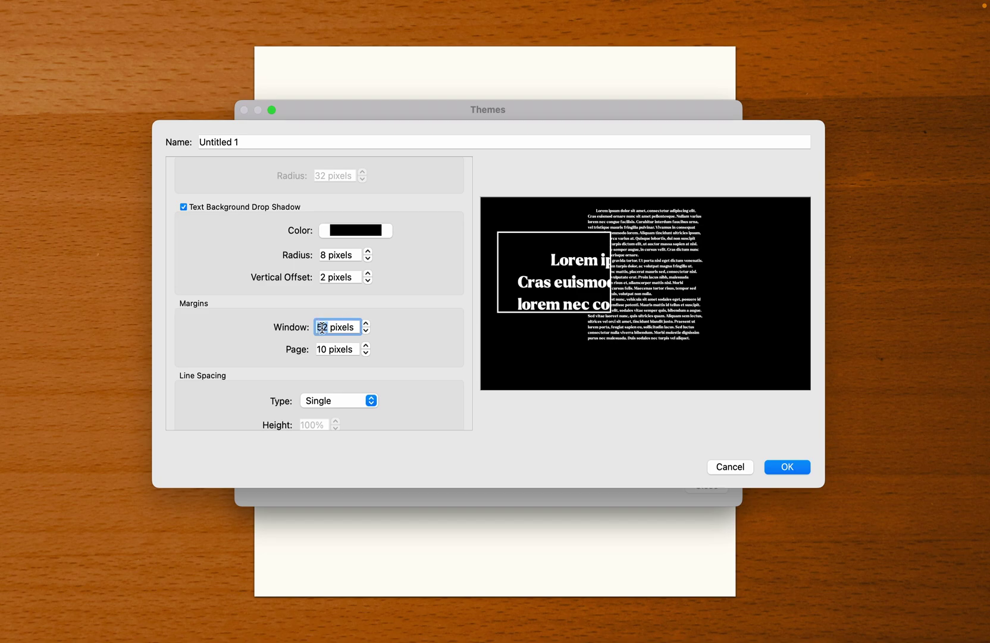
text(1)
key(Tab)
text(0)
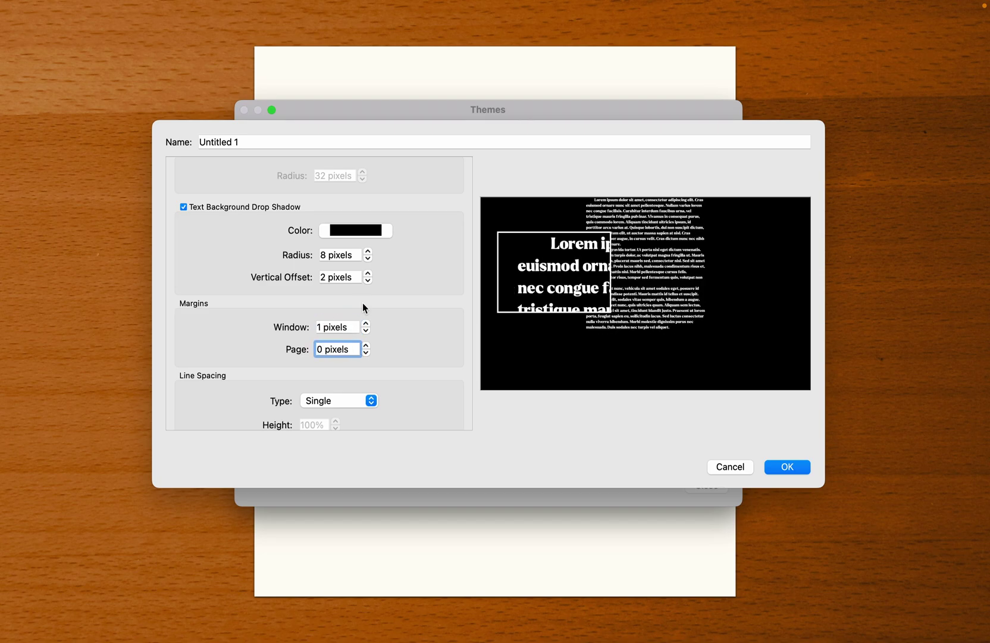
click(416, 359)
click(786, 467)
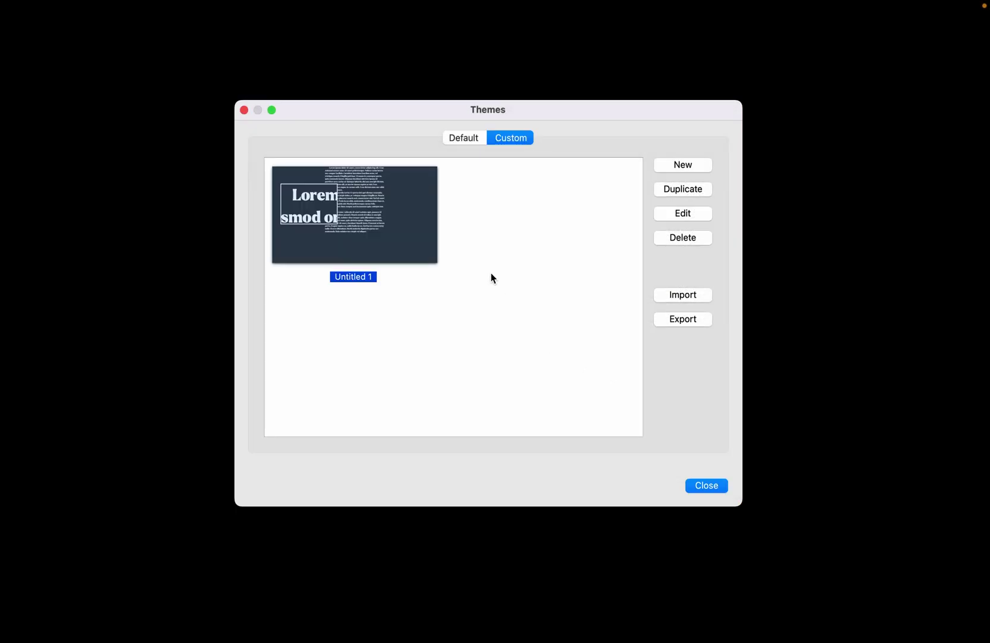
click(714, 489)
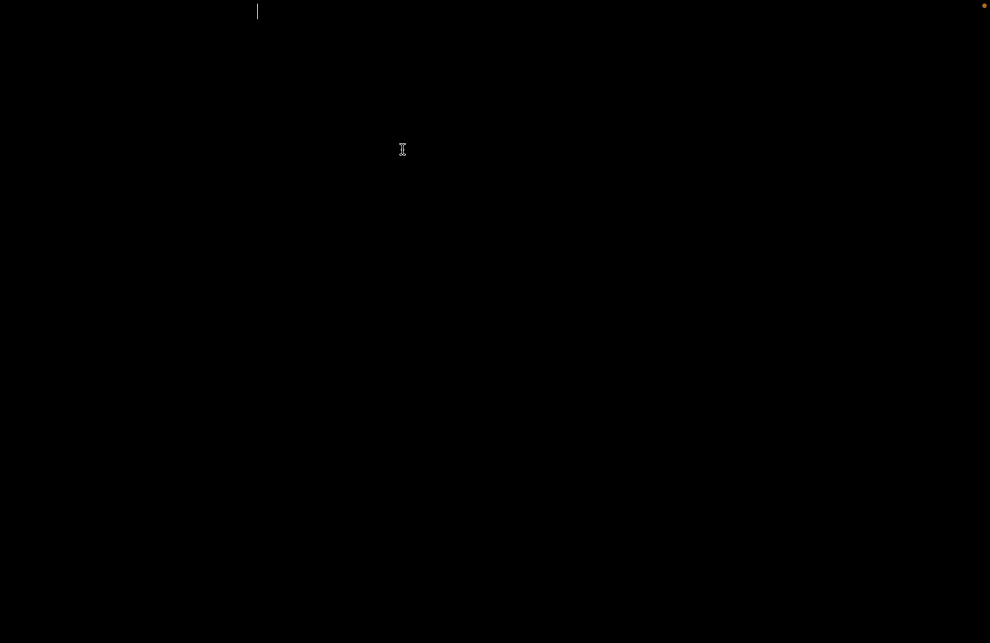
Step: Write a first name followed by "Hello World." in the empty document
text(Sean Hellow)
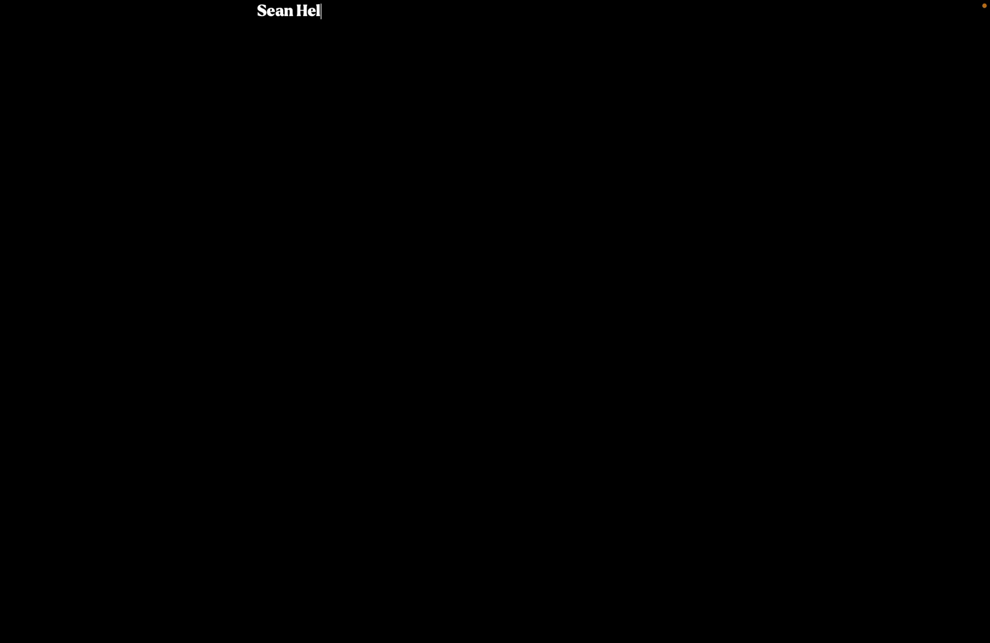
key(BackSpace)
text(Woel)
key(BackSpace)
key(BackSpace)
text(rld,)
key(BackSpace)
text(.)
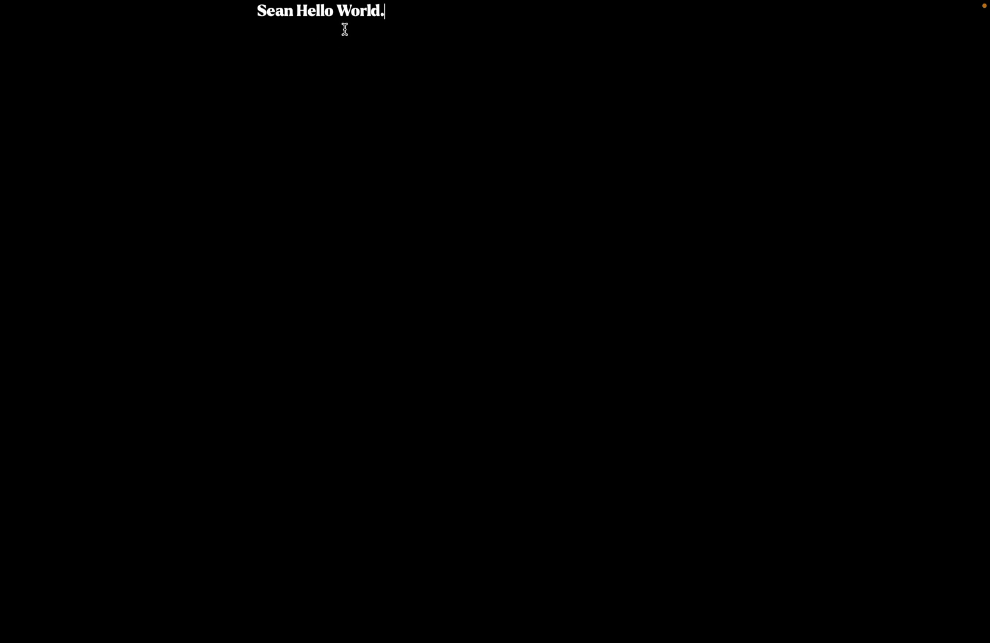
Step: Open the custom theme Untitled 1 for editing and look through its text and background settings
click(242, 9)
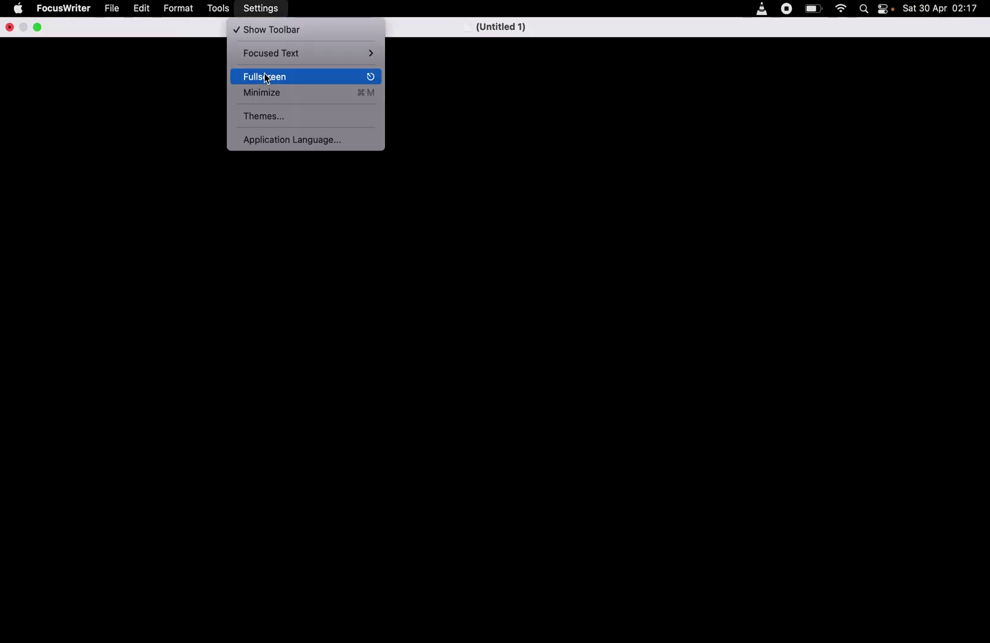
click(265, 117)
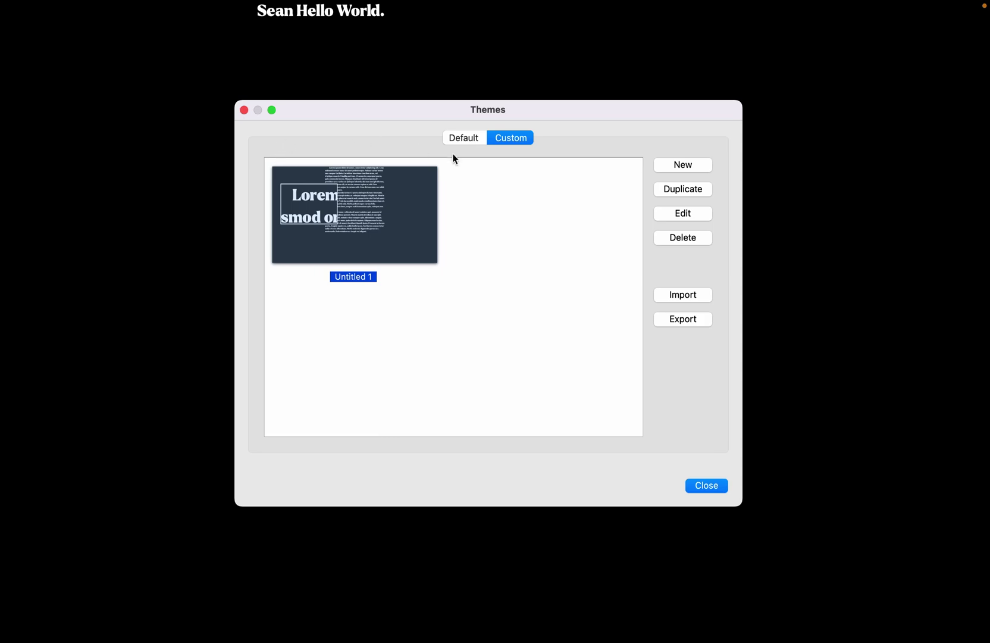
click(682, 213)
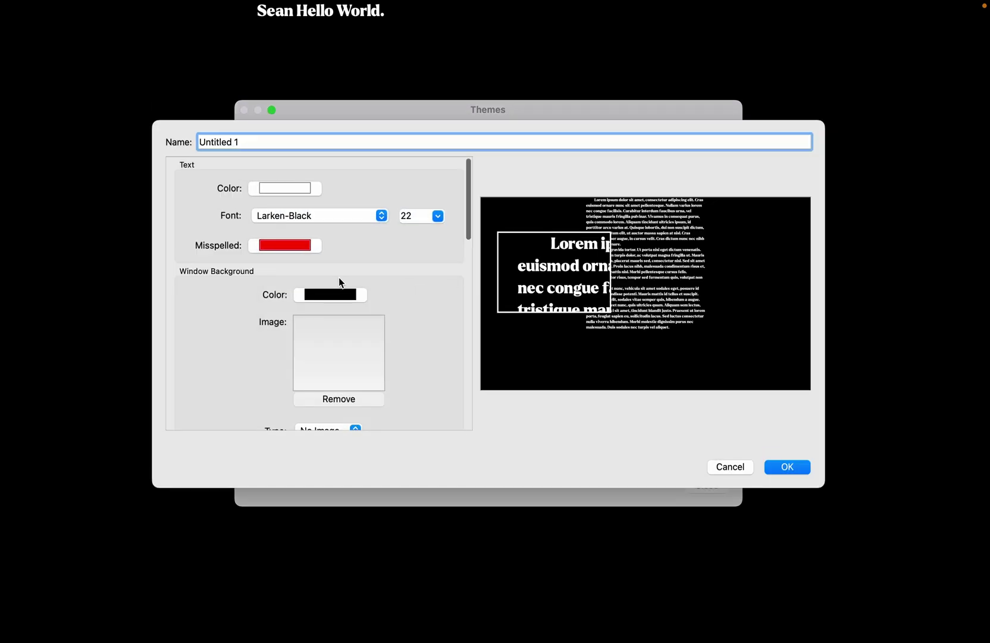
scroll(338, 276, down, 10)
scroll(343, 252, up, 10)
scroll(314, 269, down, 10)
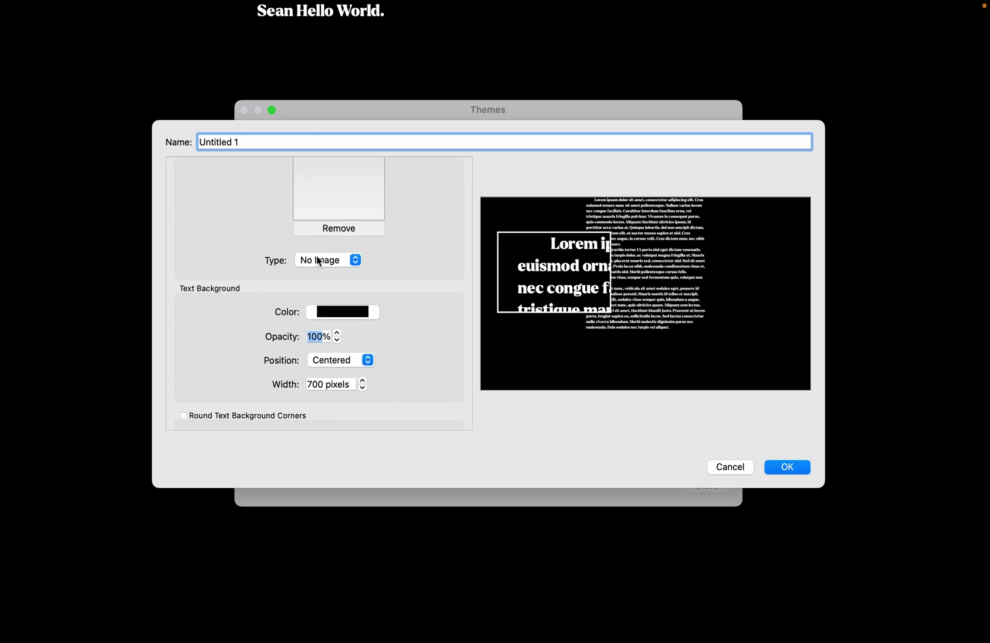
scroll(424, 290, up, 5)
scroll(425, 292, up, 3)
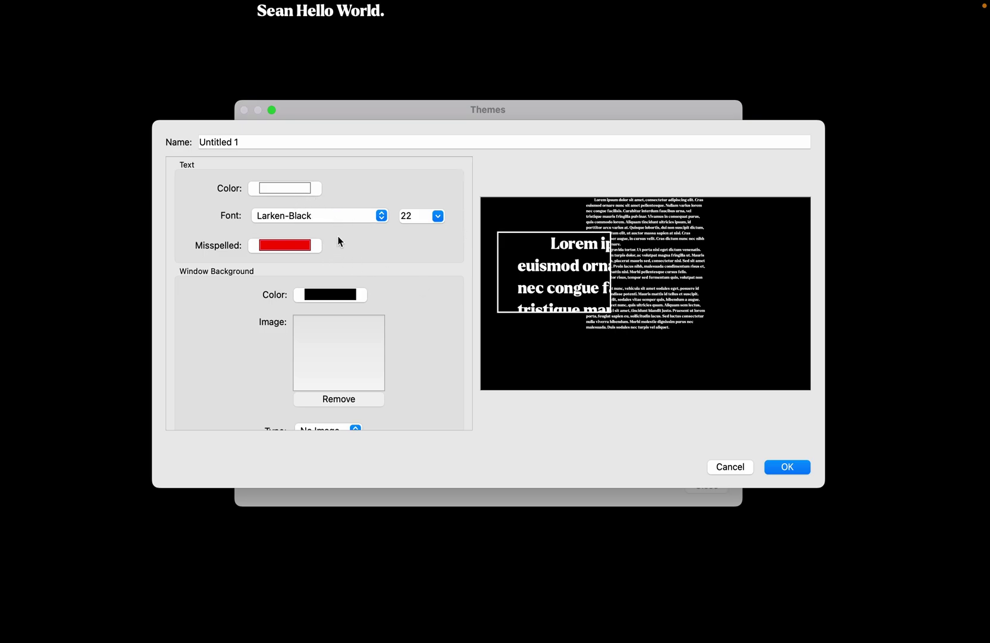
scroll(388, 244, down, 8)
scroll(389, 244, up, 6)
scroll(388, 244, up, 3)
Step: Set the theme's text font to Menlo, save the theme and return to the document
click(357, 214)
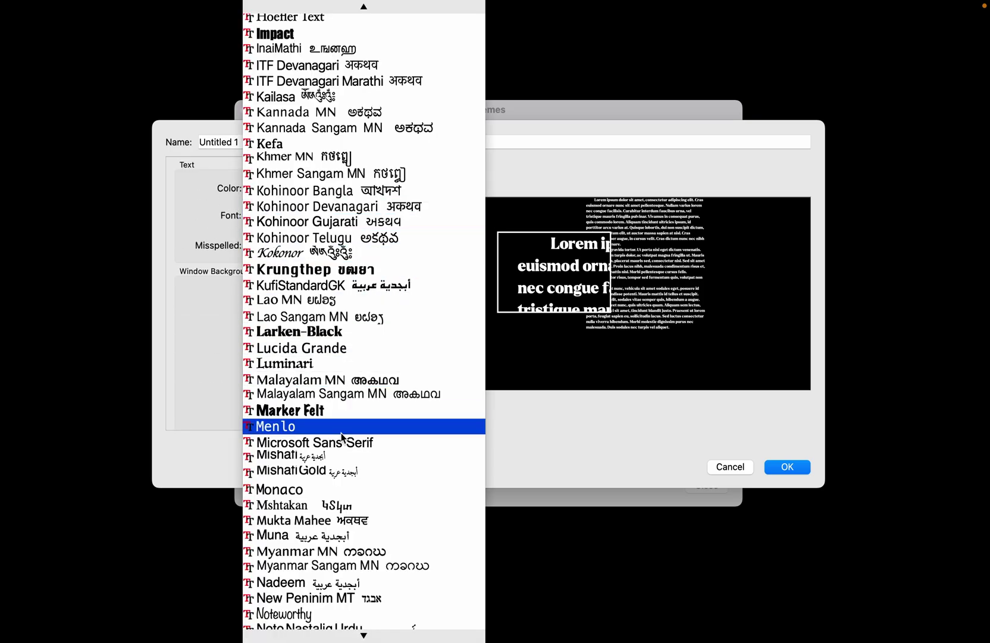
scroll(354, 408, down, 1)
click(383, 419)
click(785, 464)
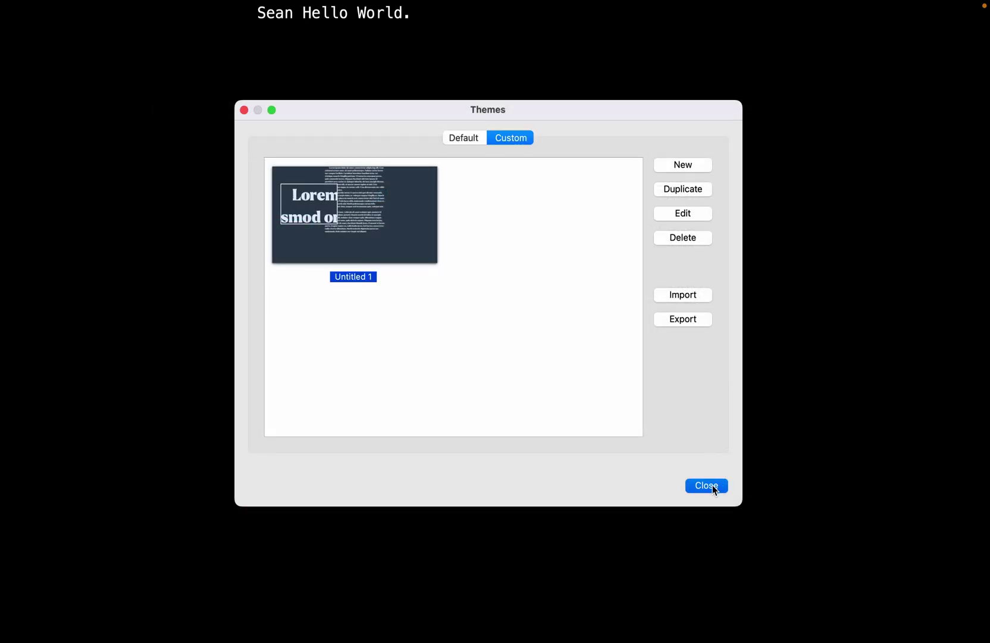
click(706, 485)
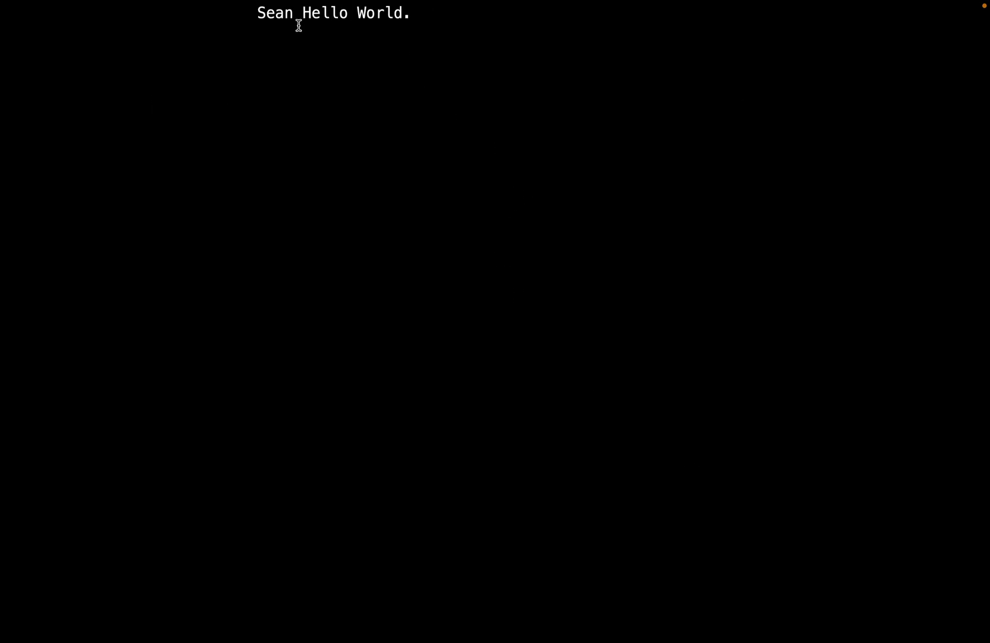
Step: Replace the document's whole line of text with "The Quick Brown Fox"
triple_click(260, 17)
key(BackSpace)
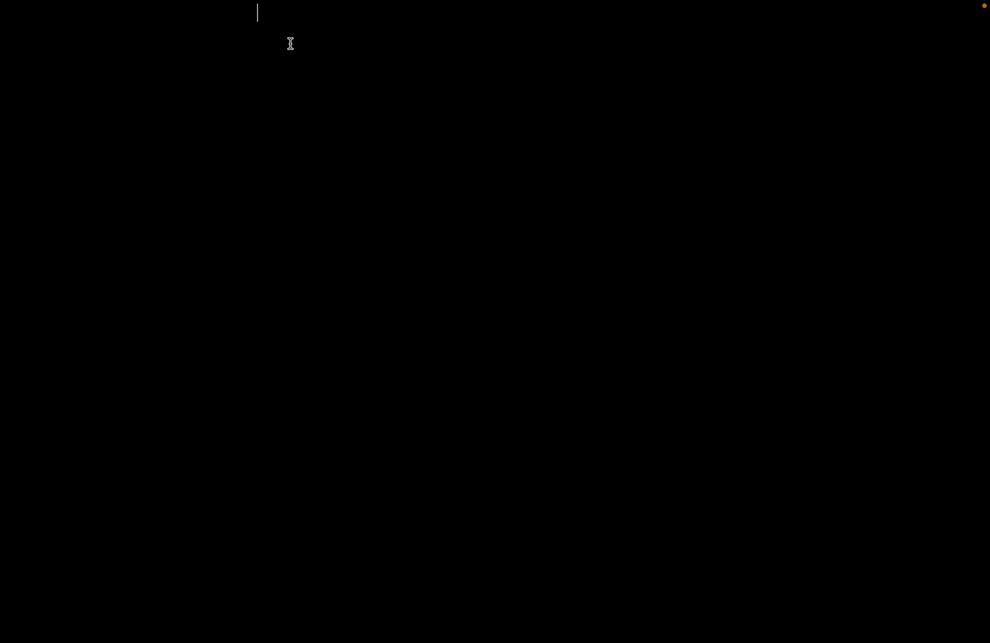
text(The Wu)
key(BackSpace)
key(BackSpace)
text(Quick )
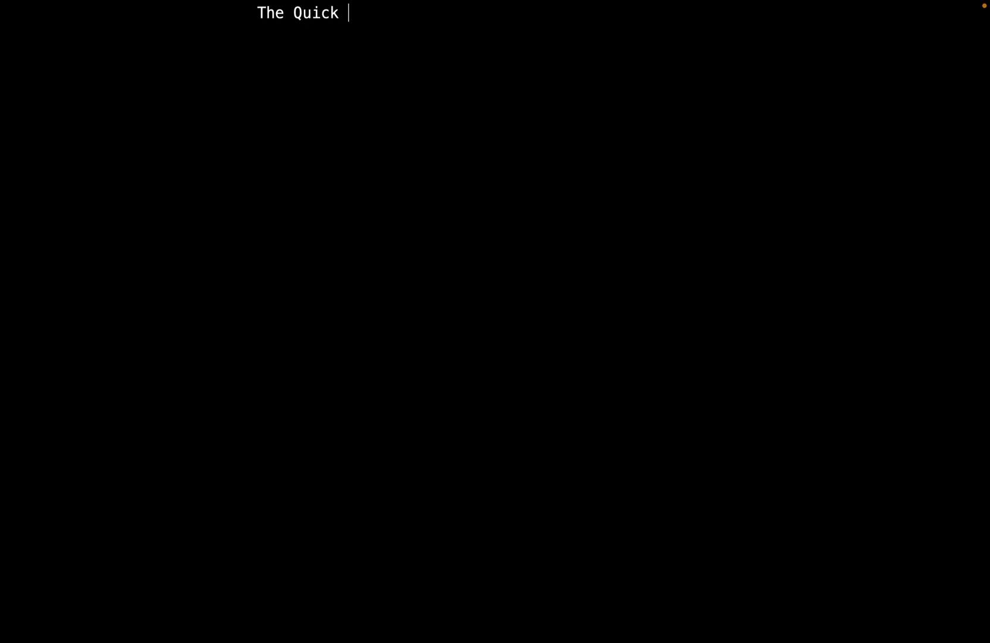
text(Brown f)
key(BackSpace)
text(Fo)
key(BackSpace)
text(ox)
Step: Reopen the custom theme Untitled 1 in the theme editor and check its colour settings
mouse_move(375, 4)
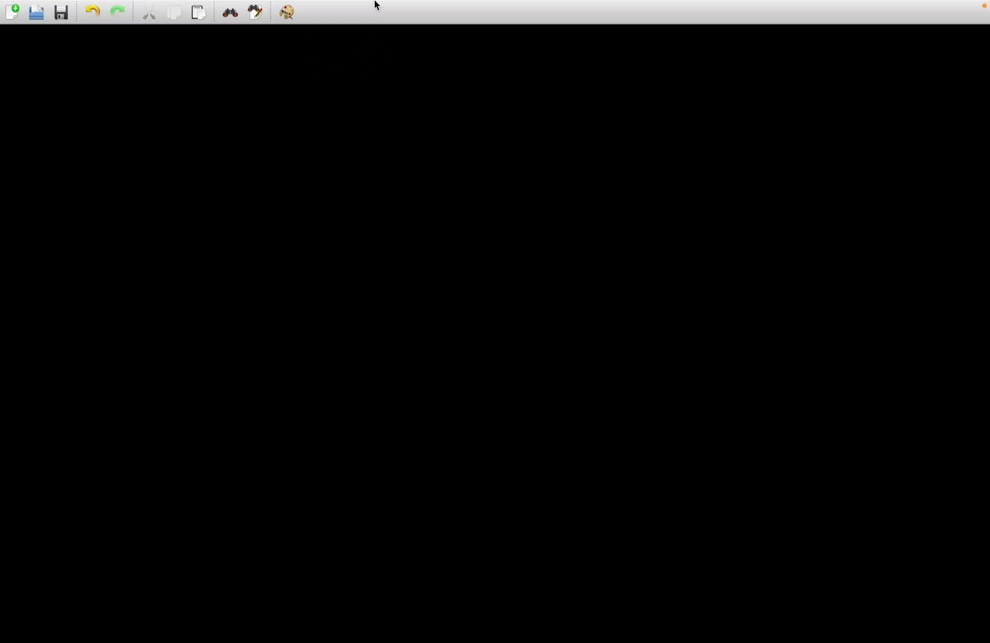
click(261, 8)
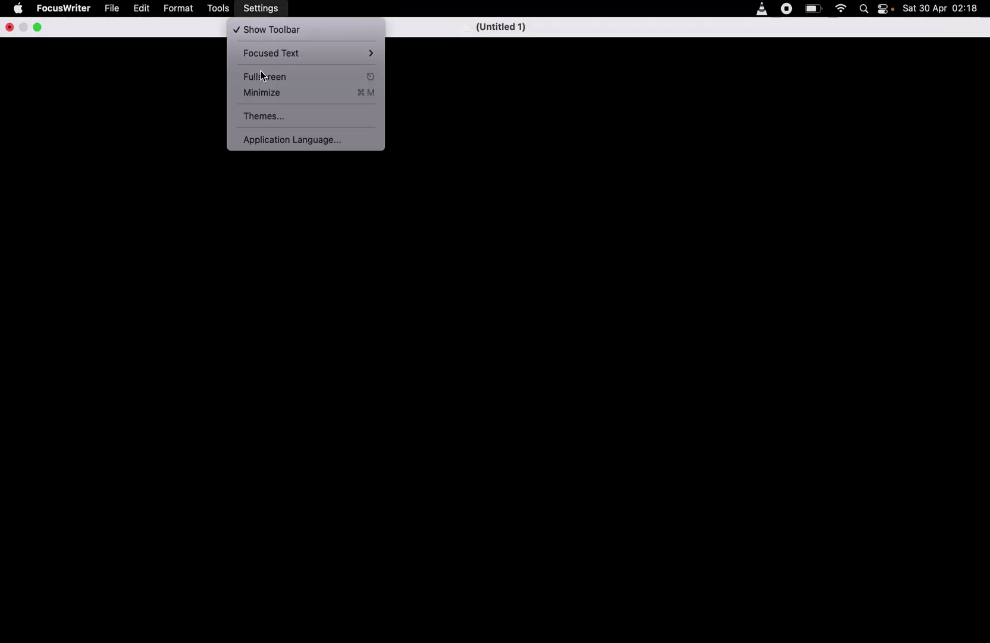
click(267, 119)
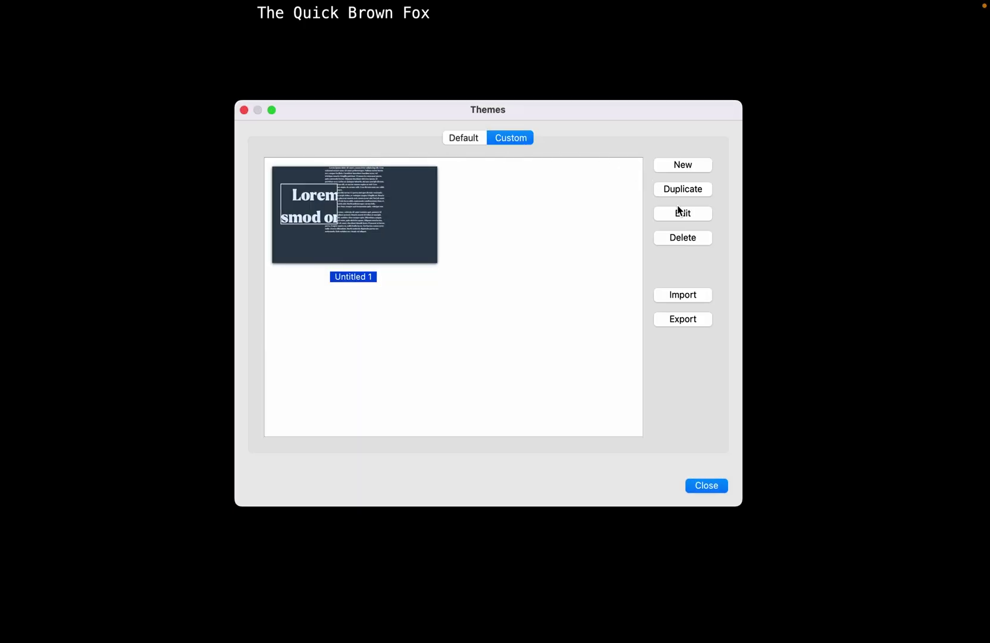
click(668, 215)
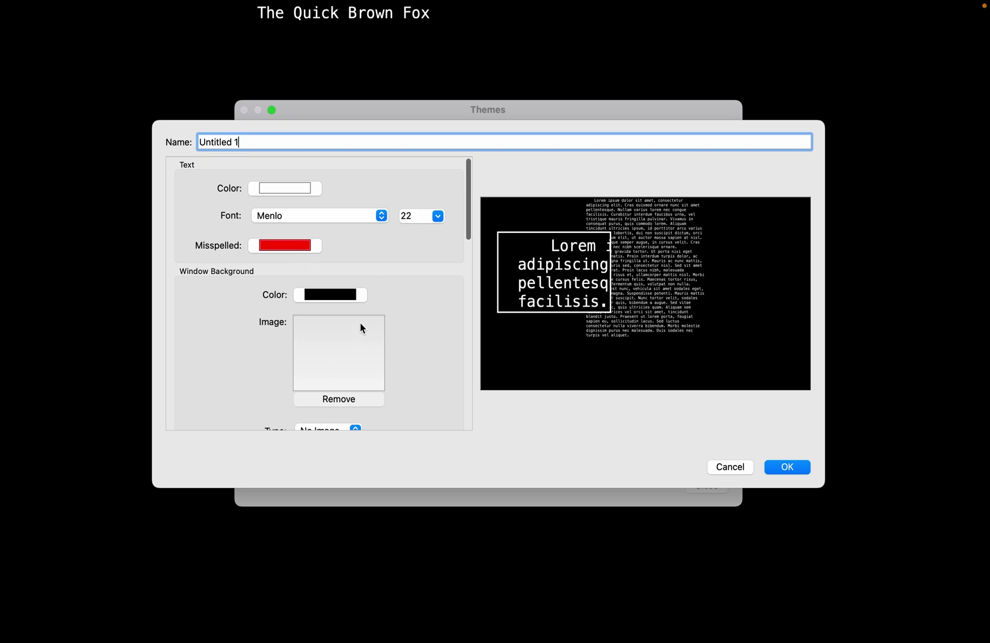
scroll(381, 301, down, 3)
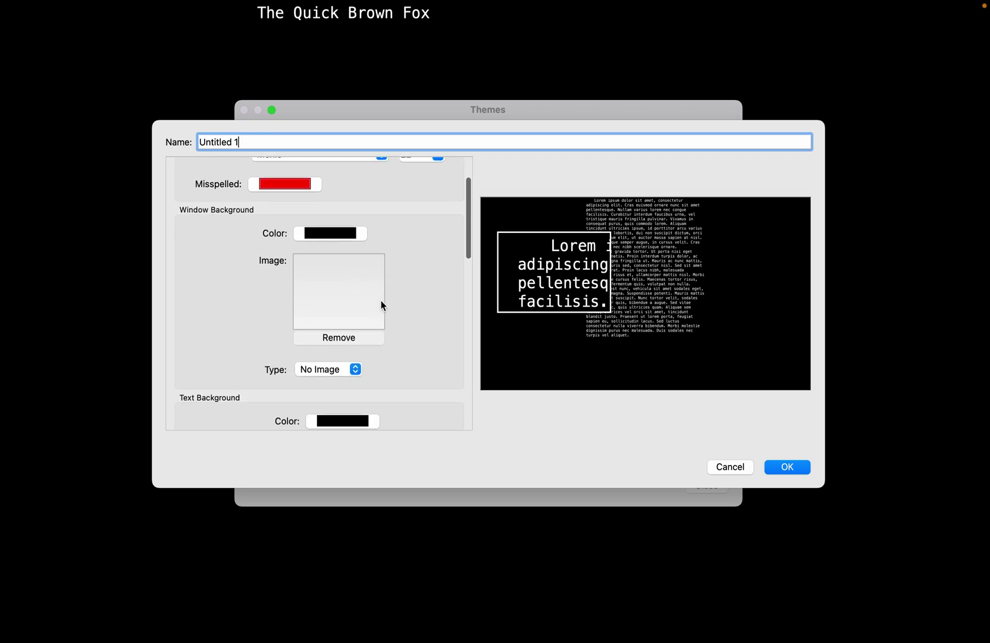
scroll(381, 304, down, 3)
scroll(381, 304, up, 5)
scroll(381, 304, down, 2)
scroll(369, 297, up, 2)
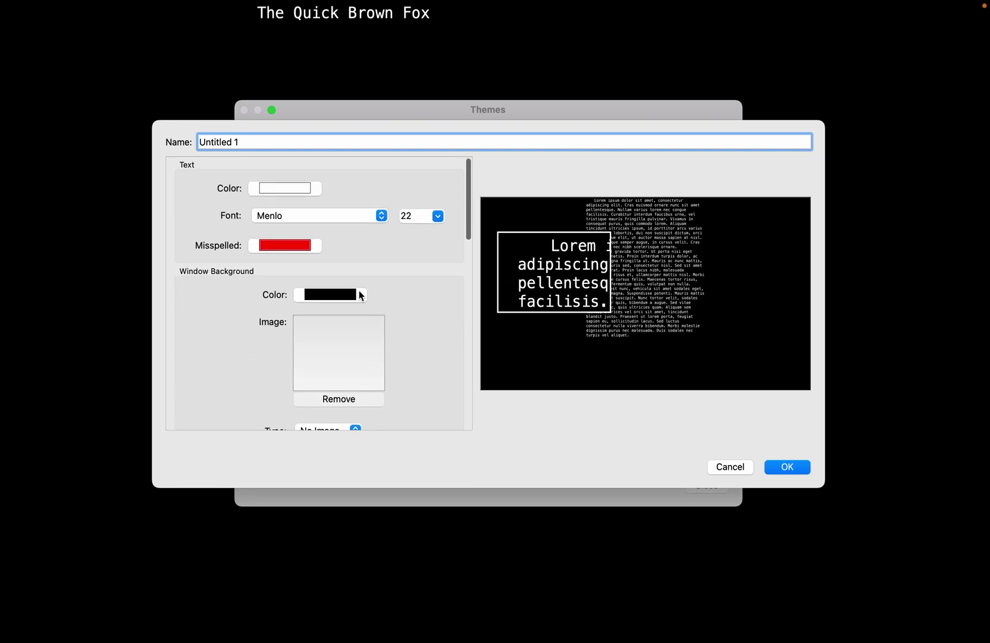
Step: Set the theme's text colour to Cyan from the Apple colour palette
click(292, 189)
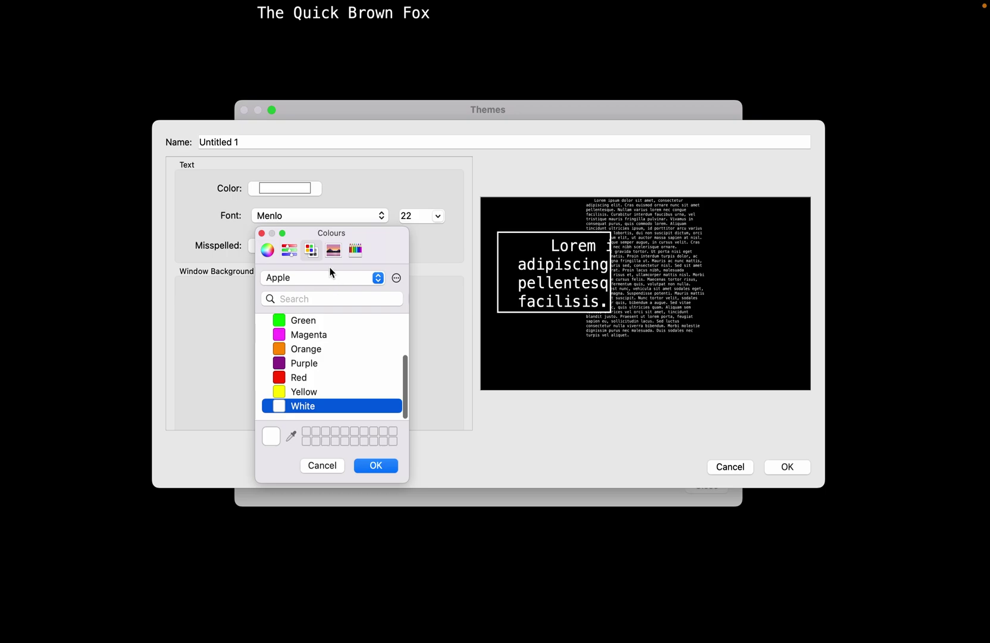
scroll(325, 357, up, 4)
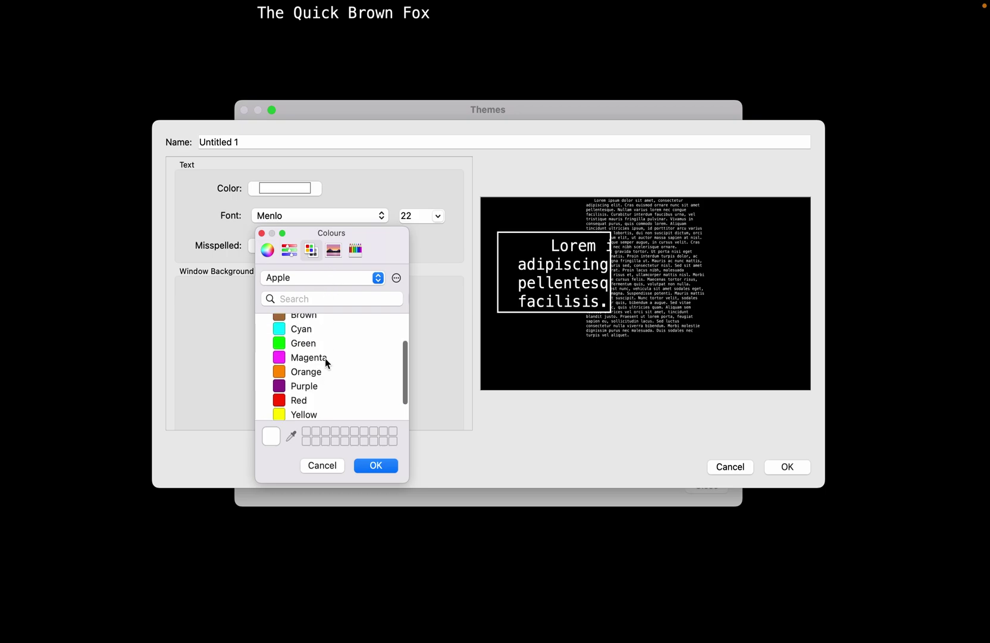
scroll(325, 360, down, 2)
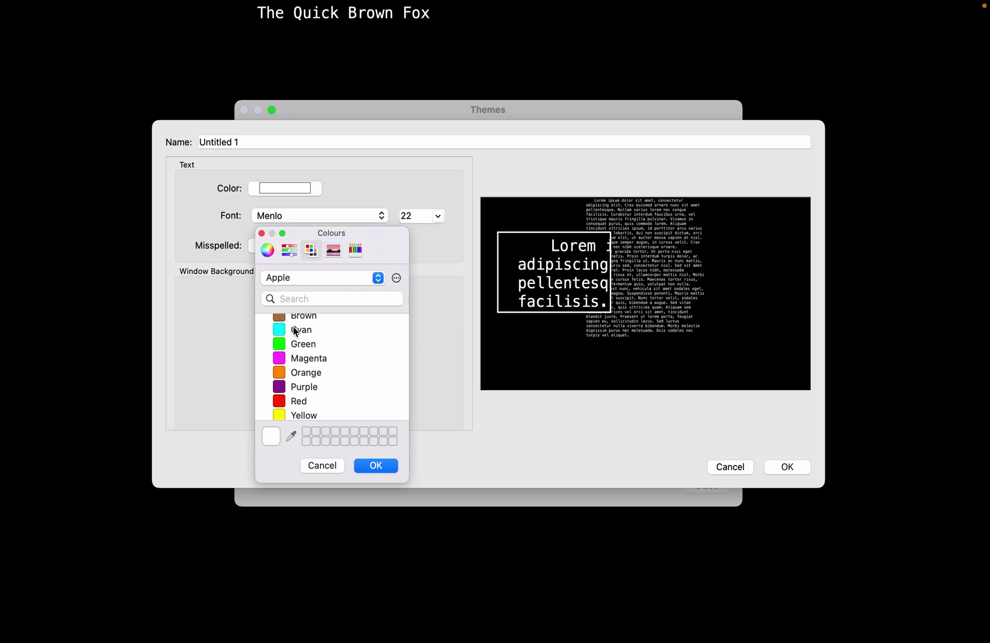
click(297, 330)
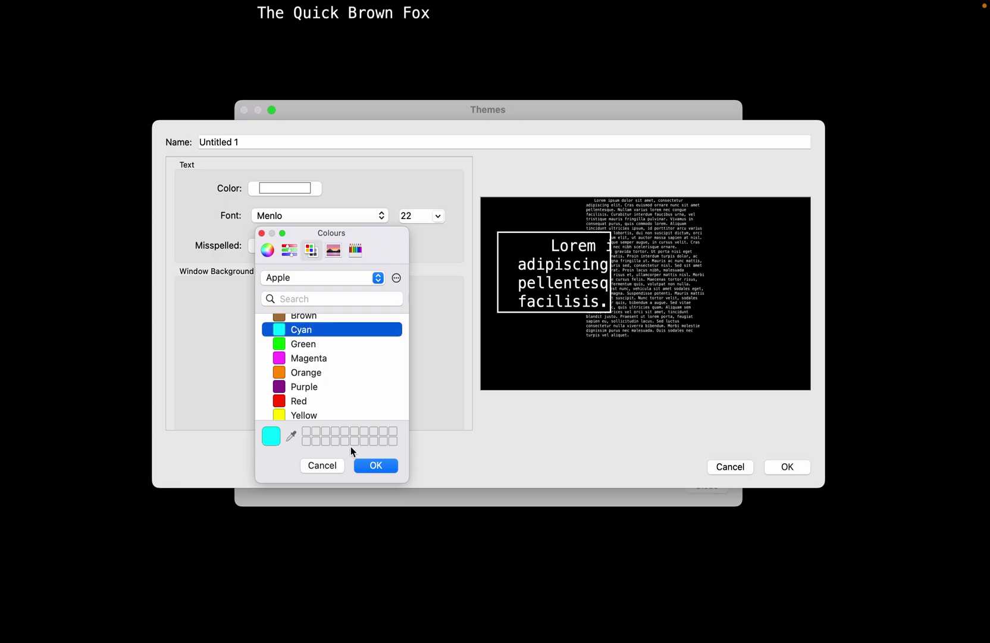
click(359, 466)
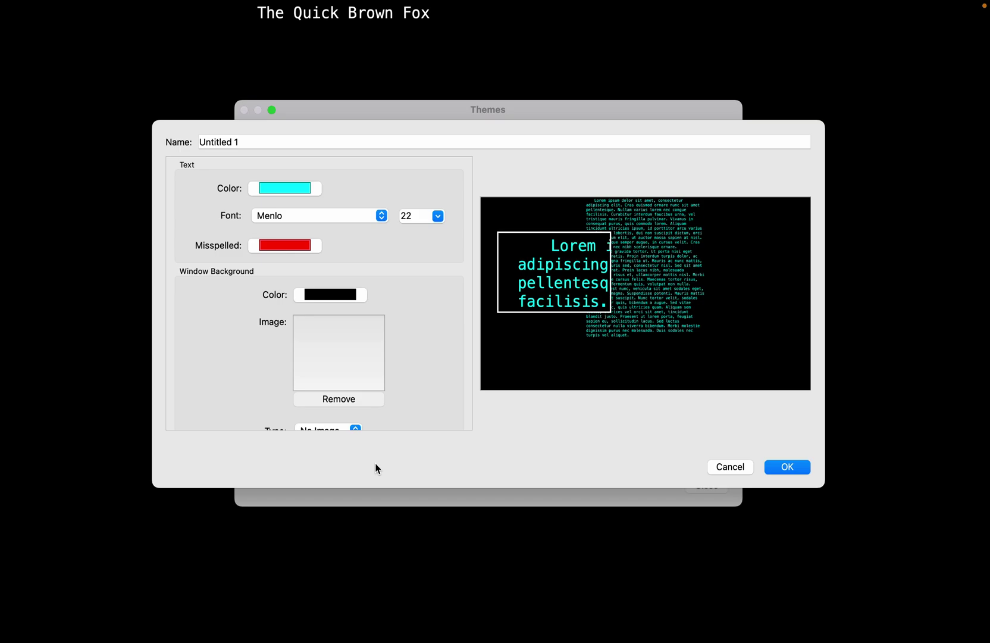
Step: Open the theme's window background colour for editing and browse the slider, wheel, palette, spectrum and pencil colour modes
scroll(324, 279, down, 2)
click(318, 262)
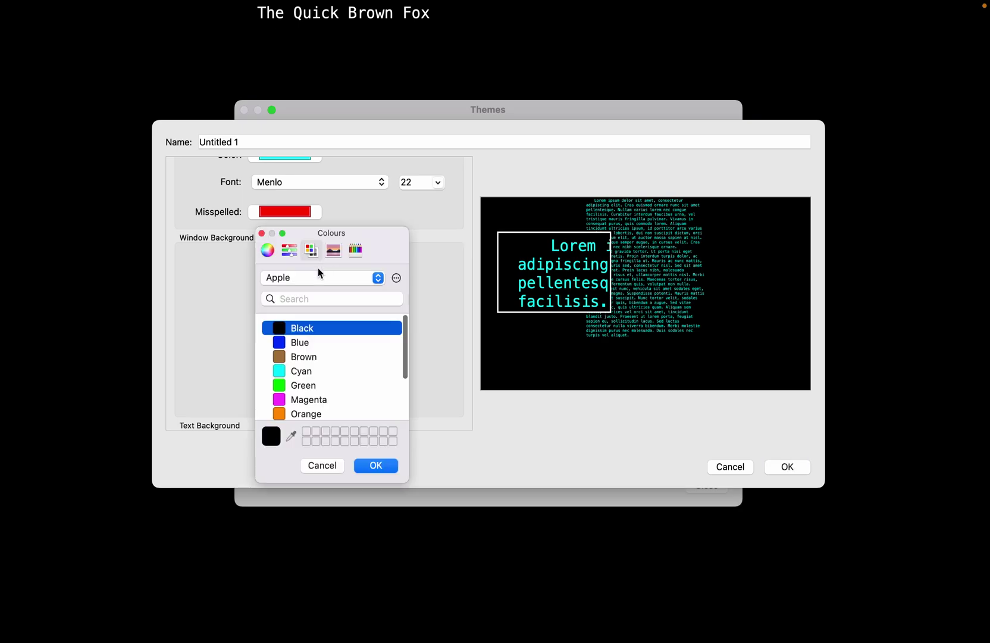
click(289, 250)
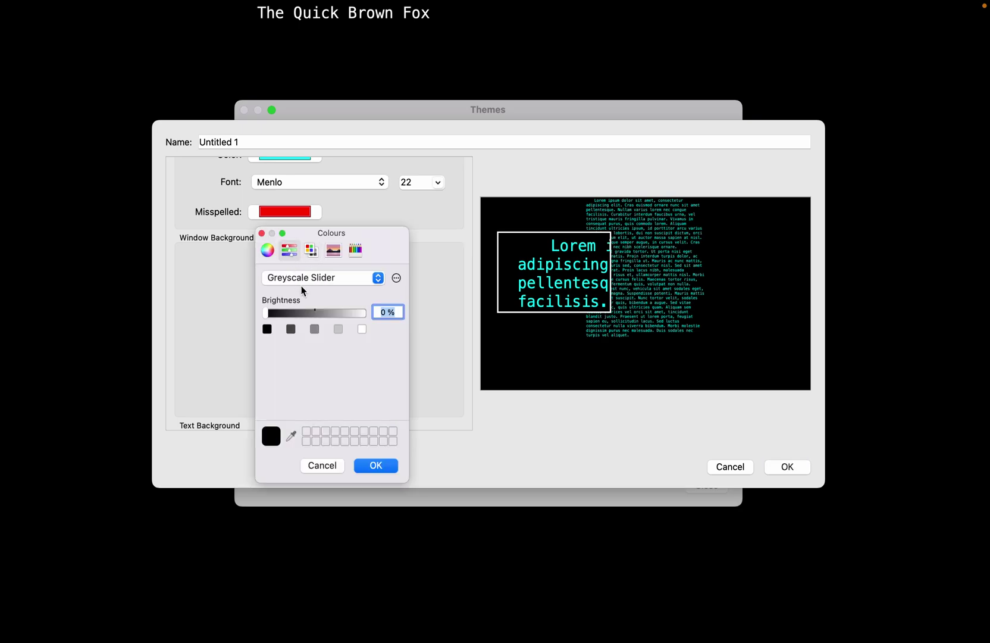
click(268, 249)
click(282, 251)
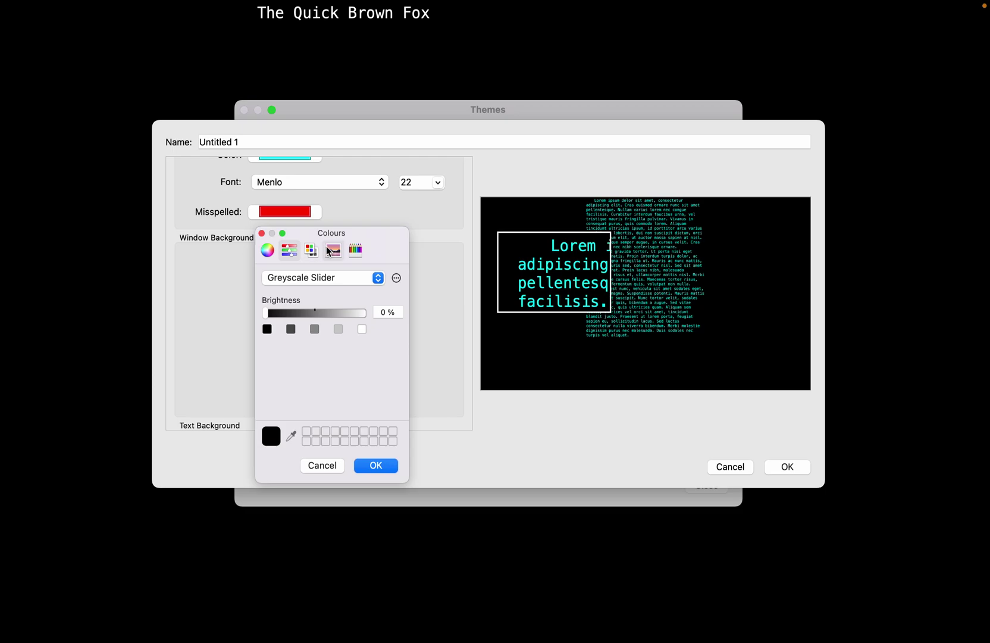
click(333, 250)
click(310, 252)
click(328, 249)
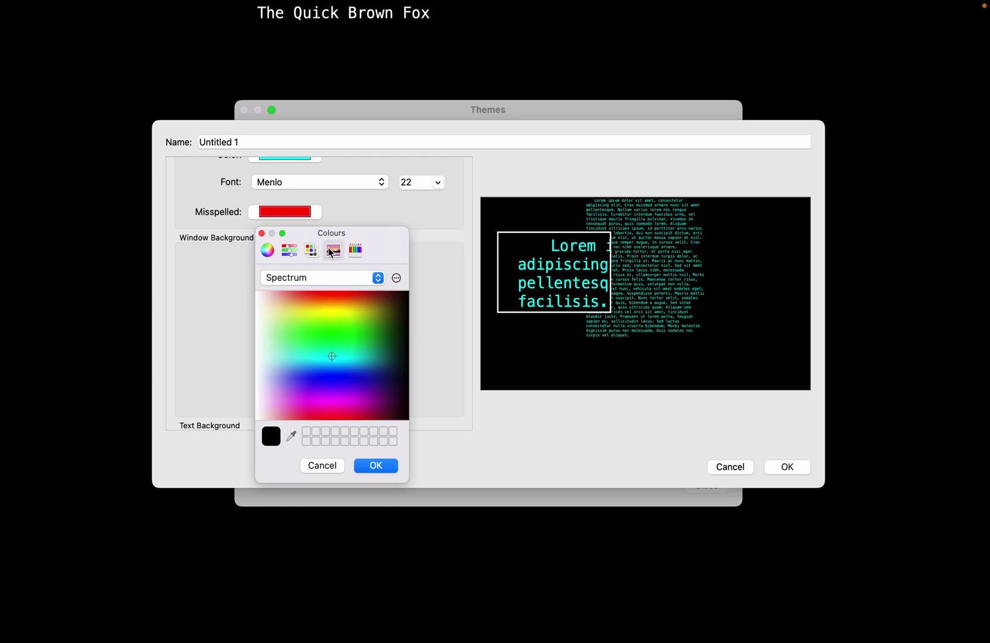
click(360, 250)
click(333, 250)
click(310, 251)
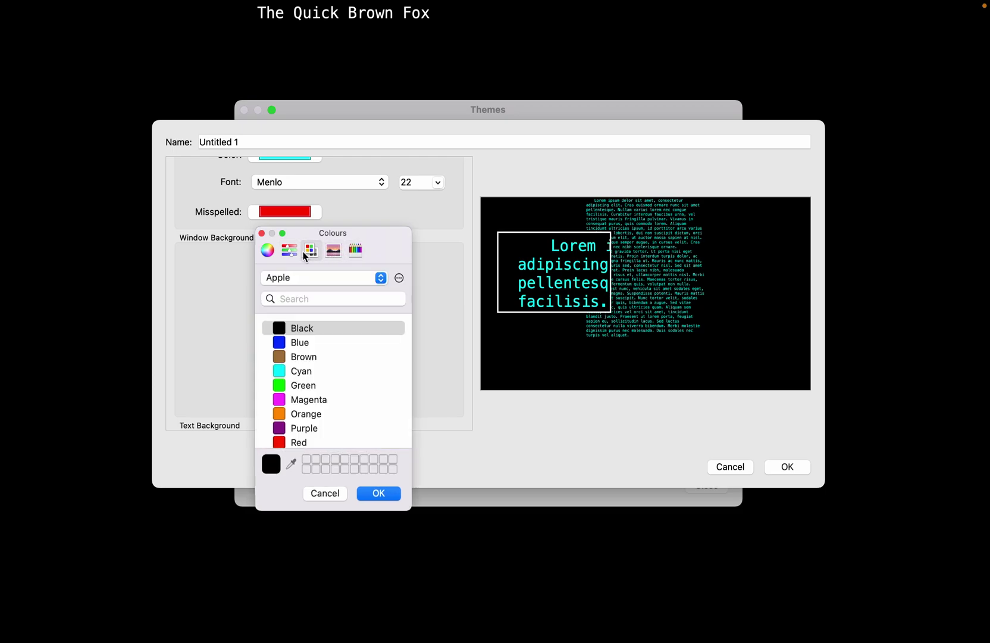
click(292, 252)
click(267, 252)
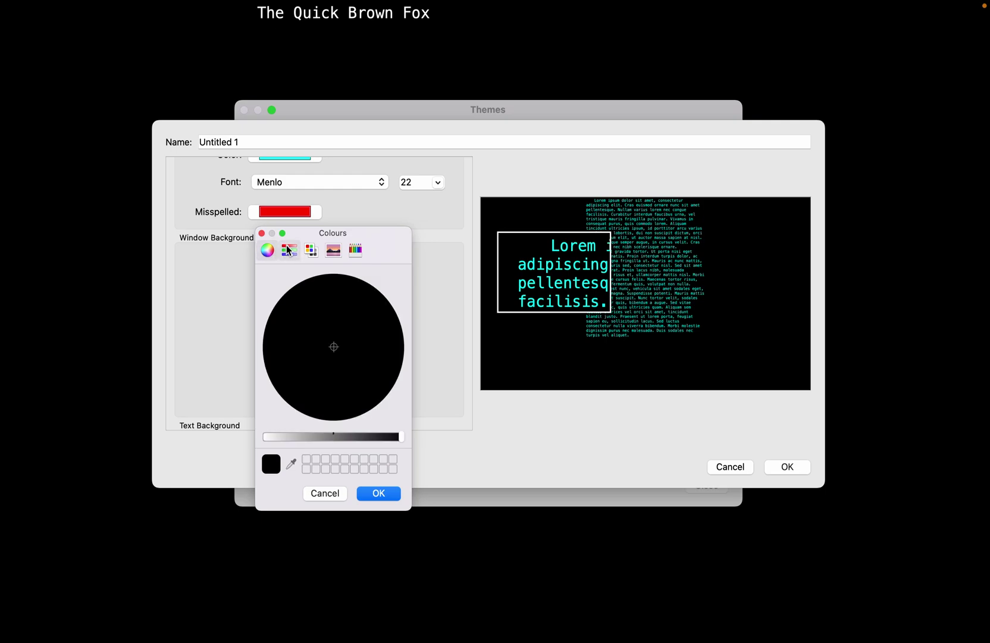
Step: Set the window background colour to hex DEDEDE using the RGB sliders mode
click(290, 250)
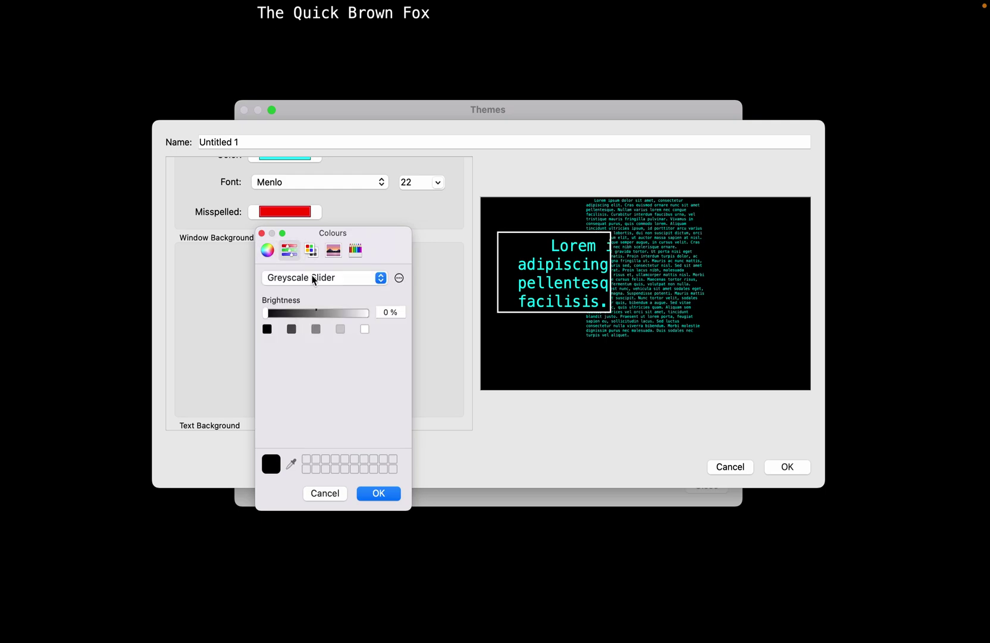
click(381, 278)
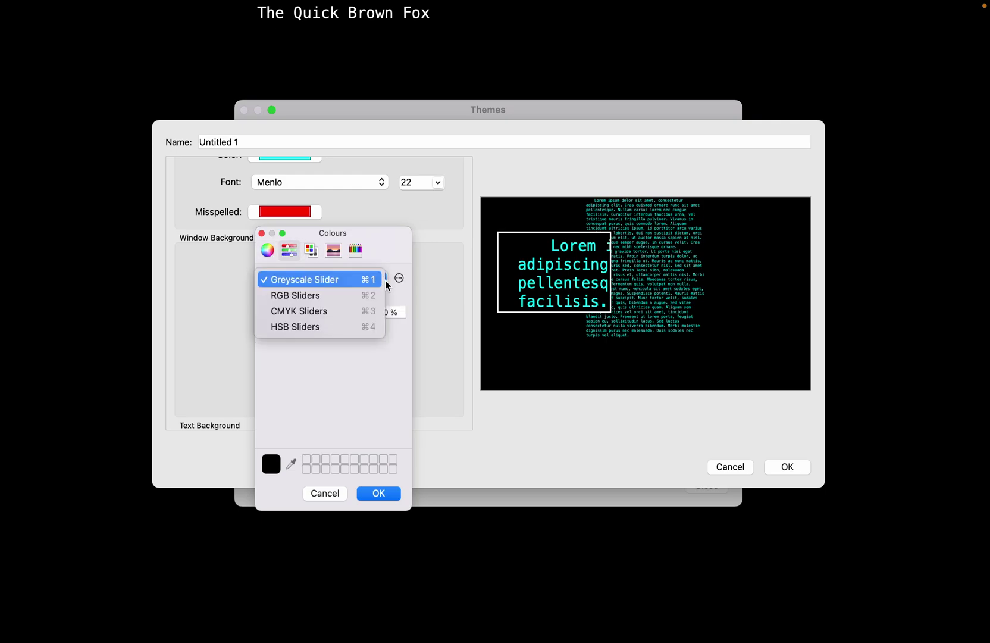
click(358, 301)
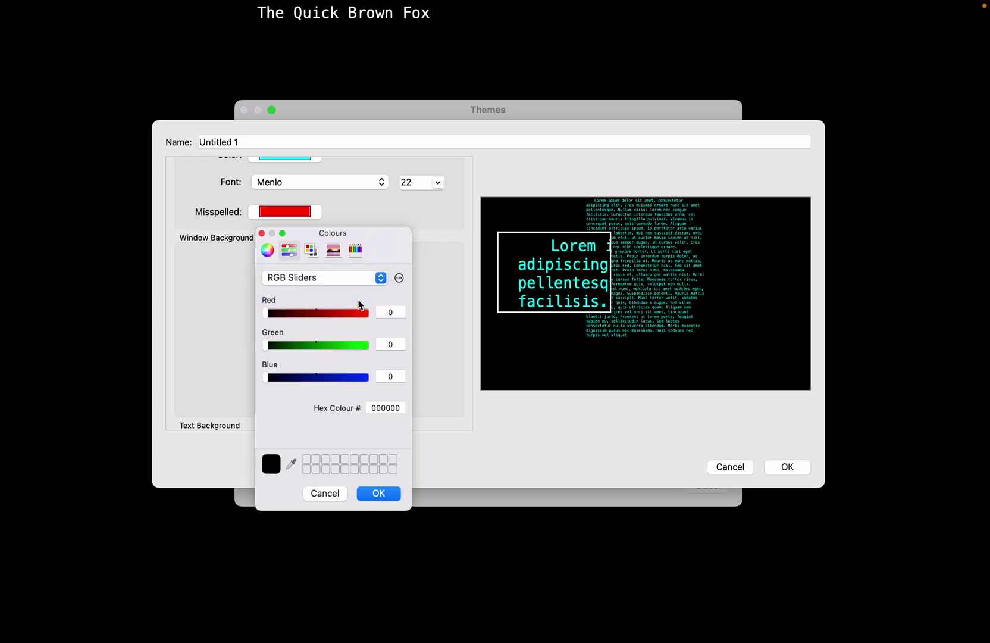
click(384, 407)
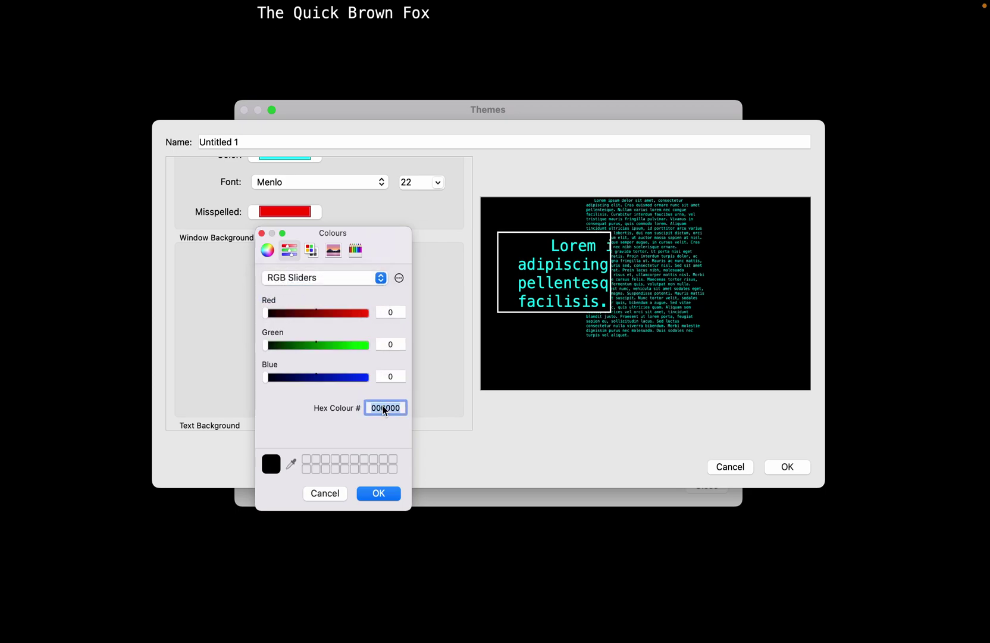
text(DEDEDE)
key(Return)
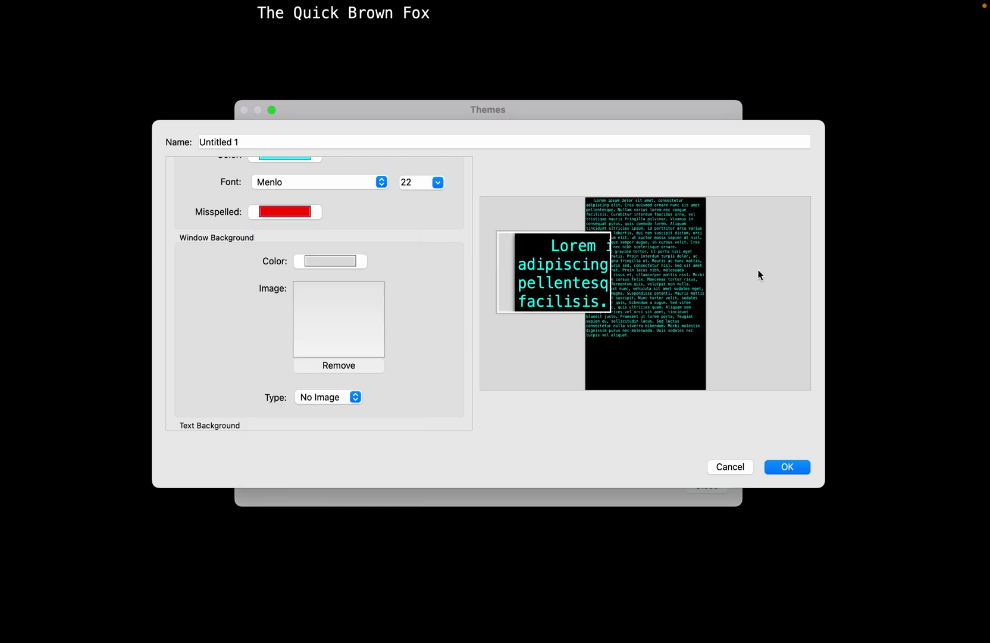
Step: Set the theme's text background colour to hex DEDEDE using the RGB sliders mode
scroll(443, 364, down, 10)
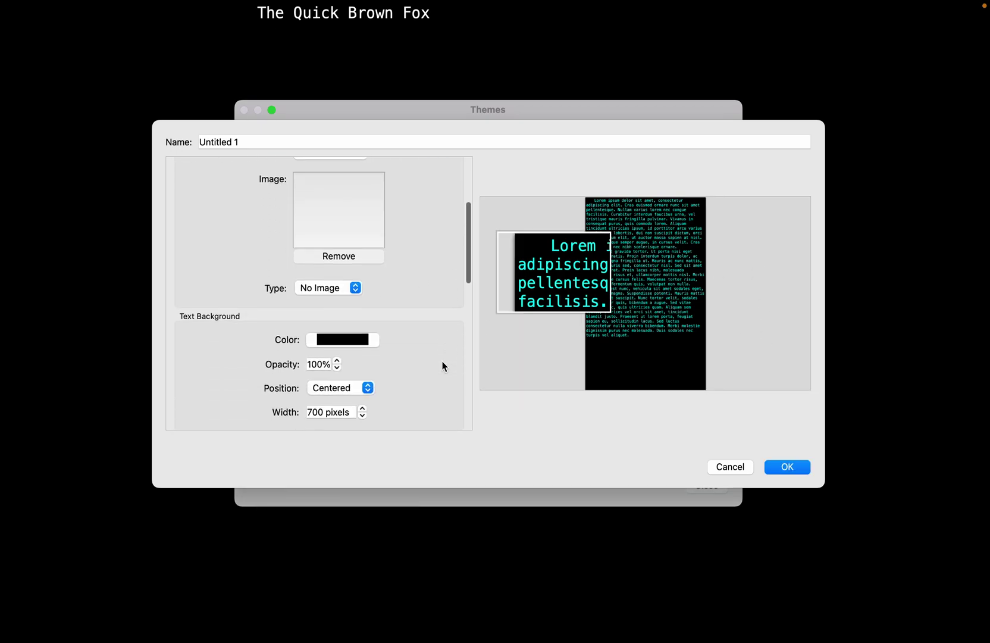
scroll(327, 359, down, 8)
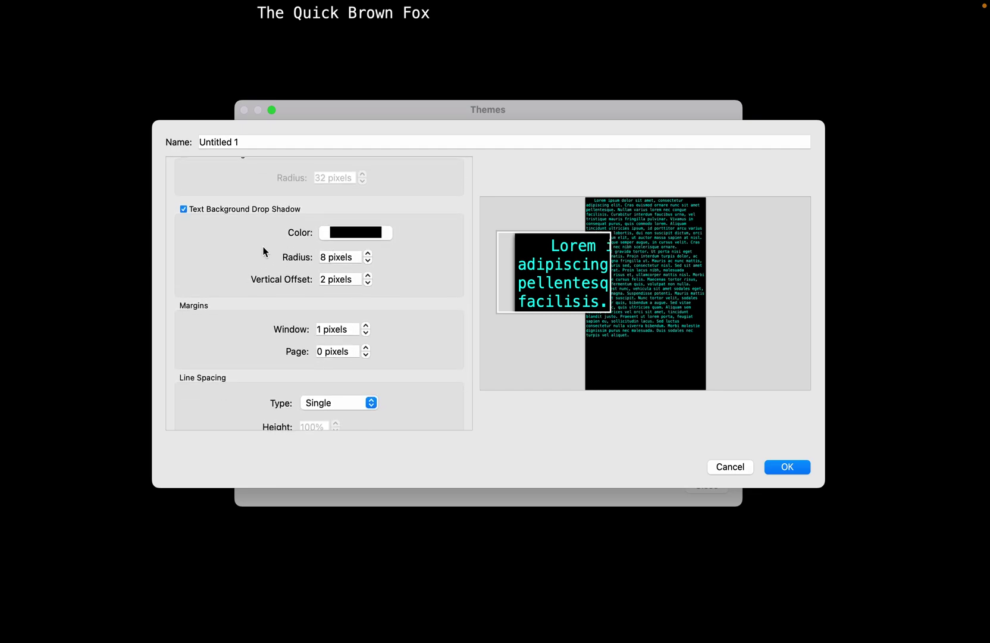
scroll(264, 250, up, 8)
scroll(264, 250, up, 2)
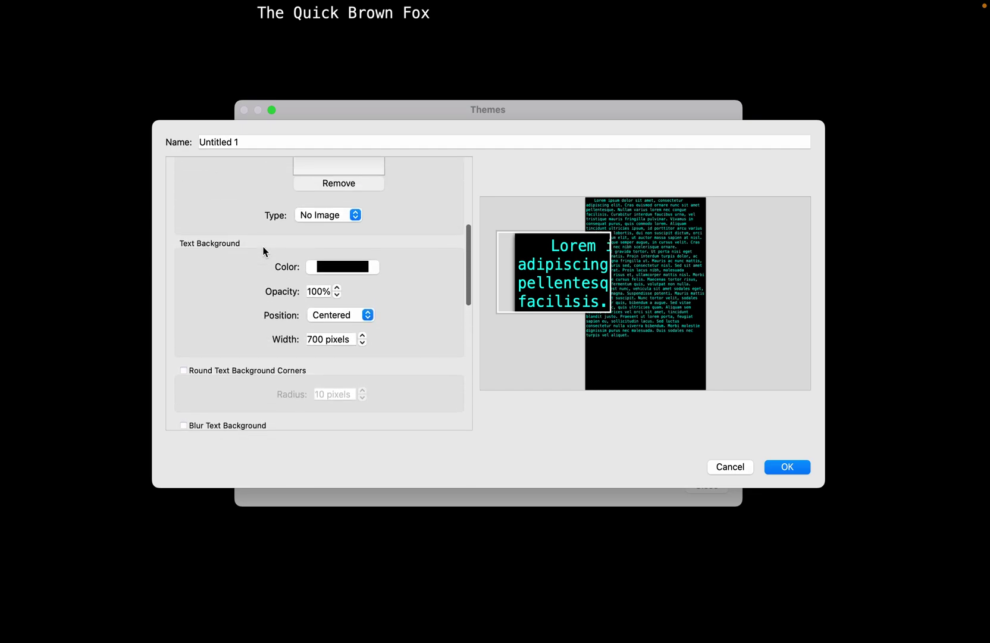
click(339, 267)
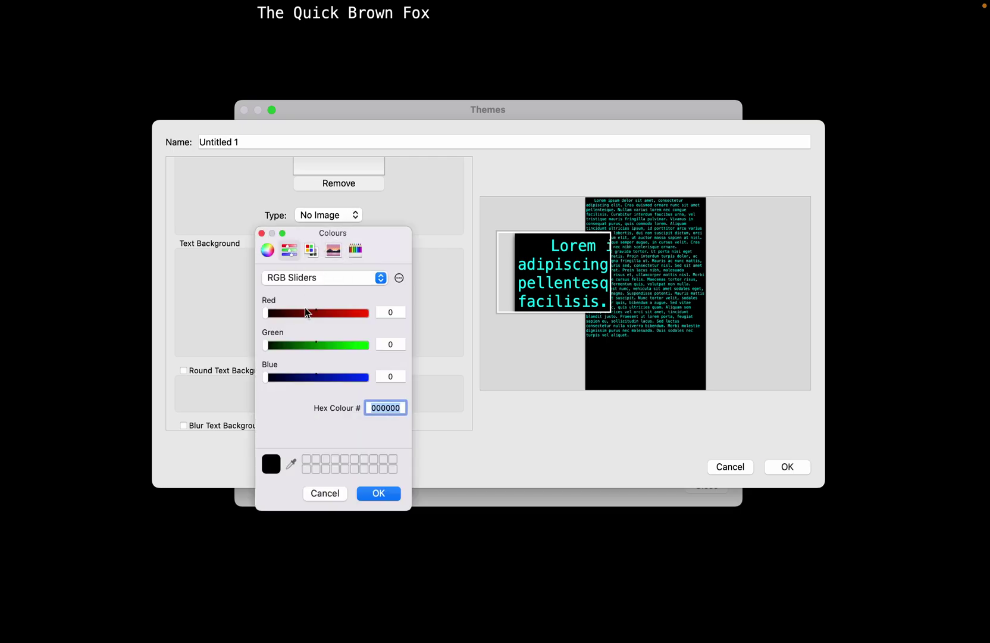
text(DED)
text(DE)
click(381, 494)
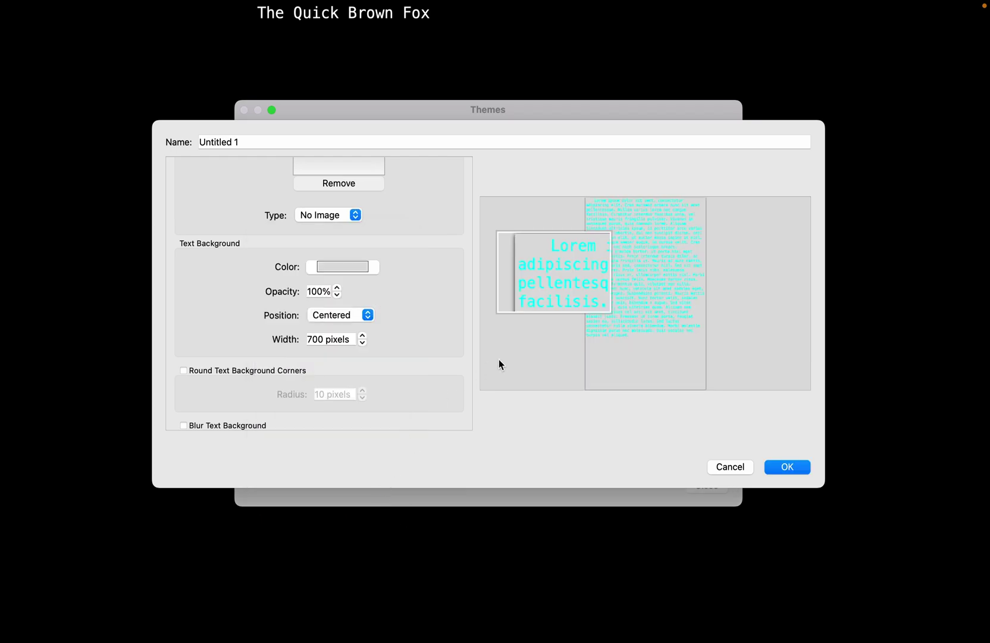
Step: Set the theme's text colour to Black from the Apple colour palette, and save the theme to return to the document
scroll(362, 295, up, 8)
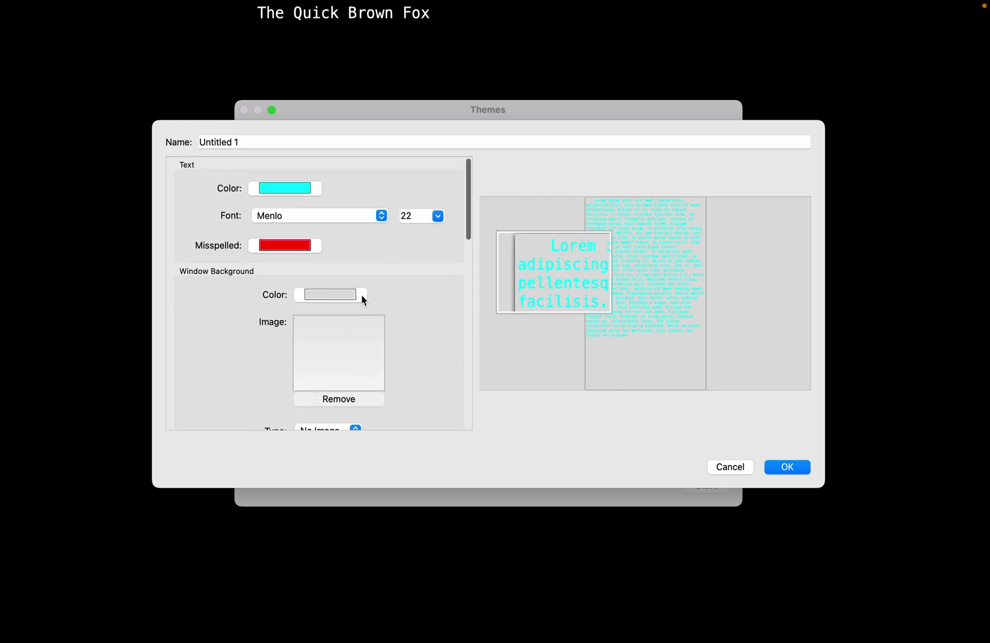
click(286, 196)
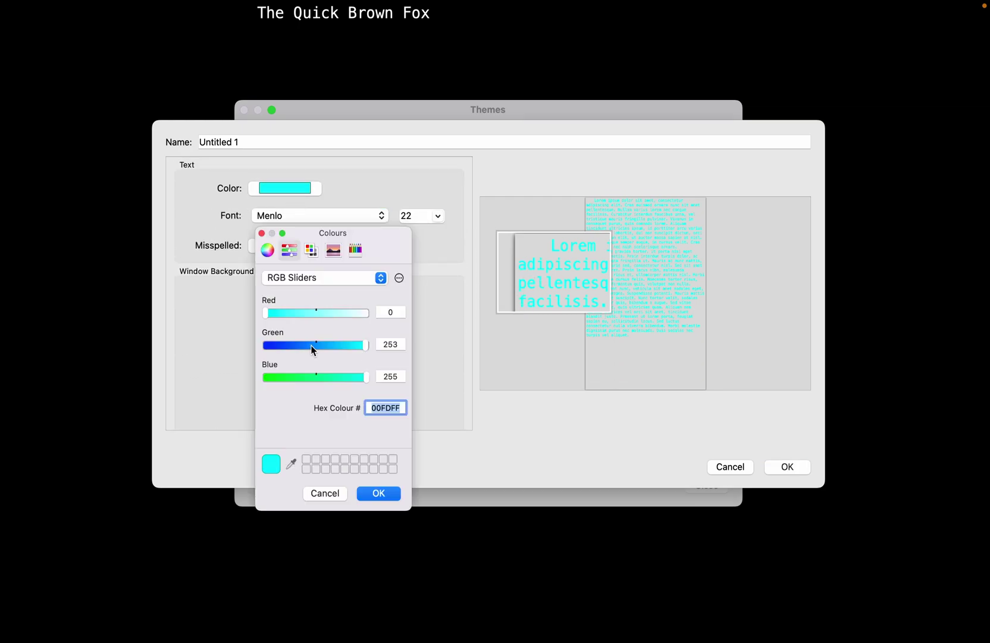
click(267, 249)
click(359, 244)
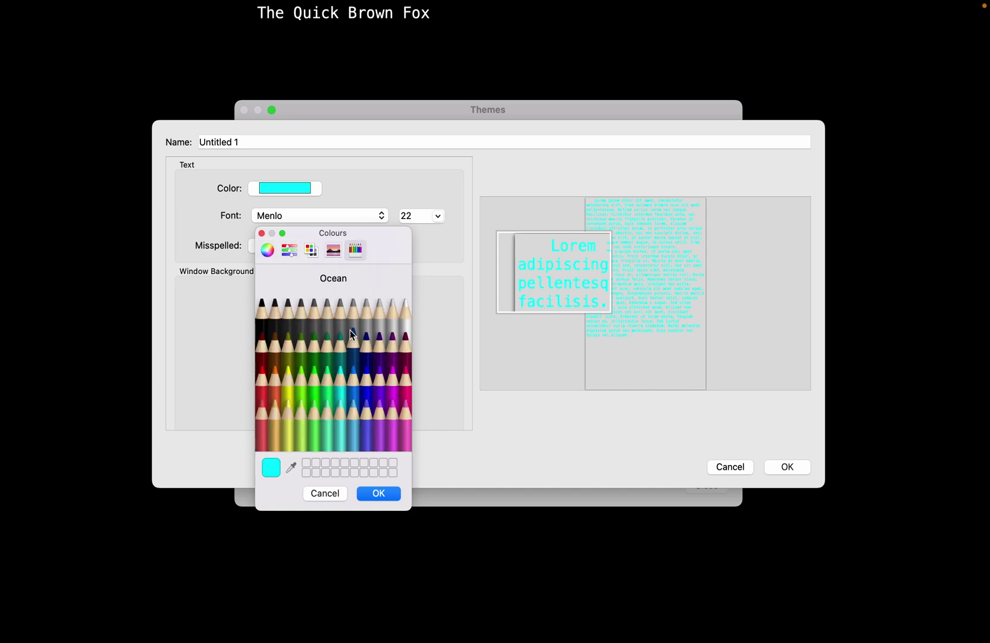
click(260, 316)
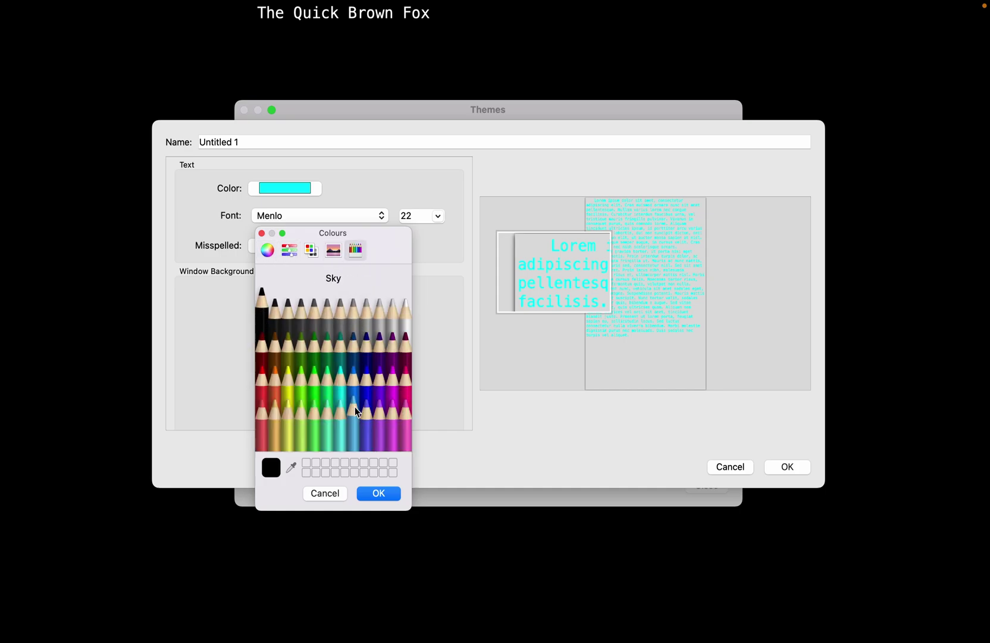
click(289, 253)
click(329, 255)
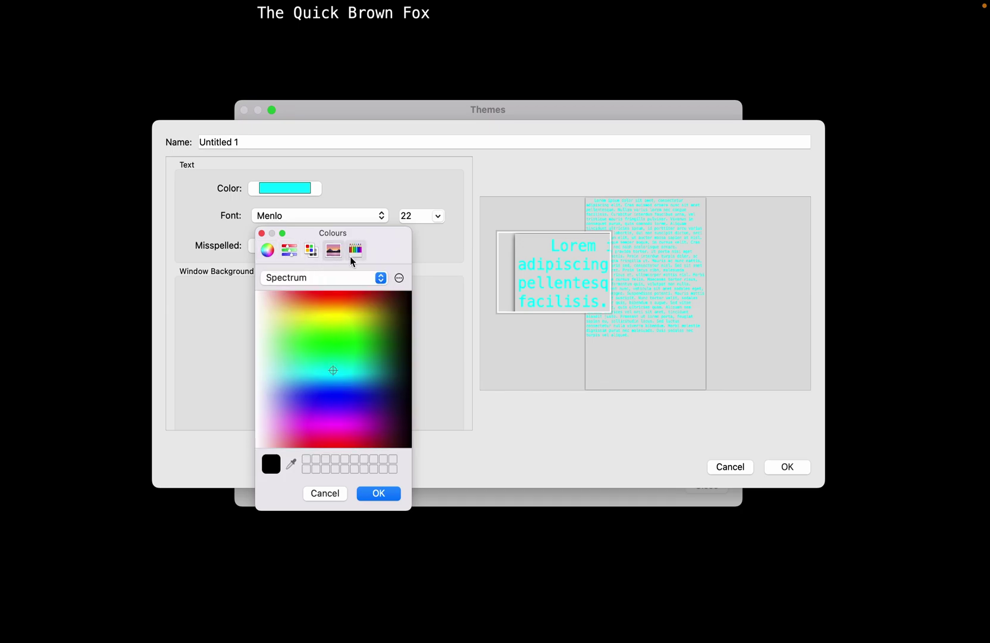
click(310, 257)
click(297, 331)
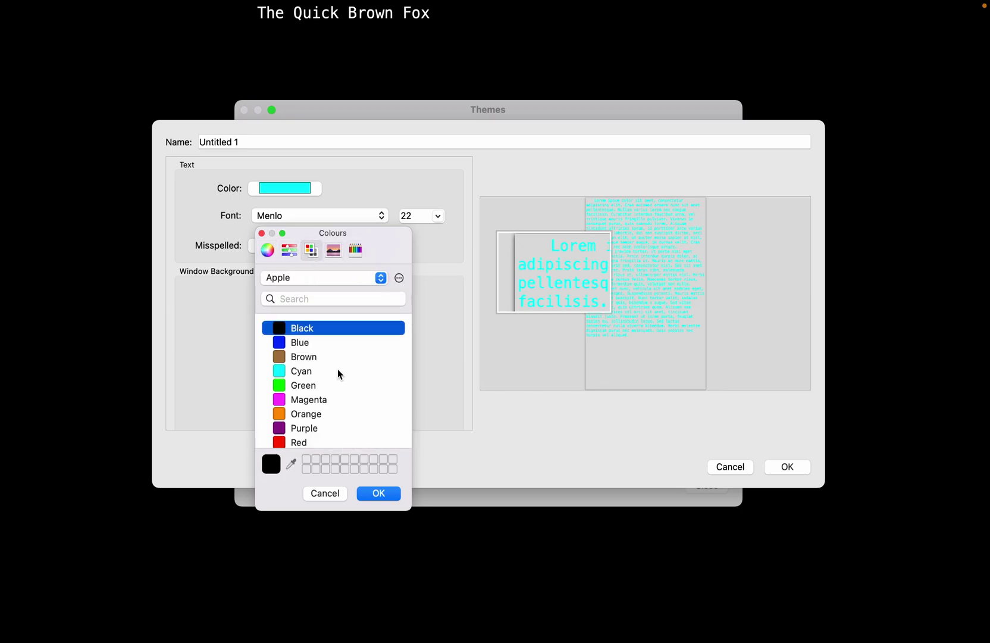
click(379, 493)
click(771, 467)
click(693, 484)
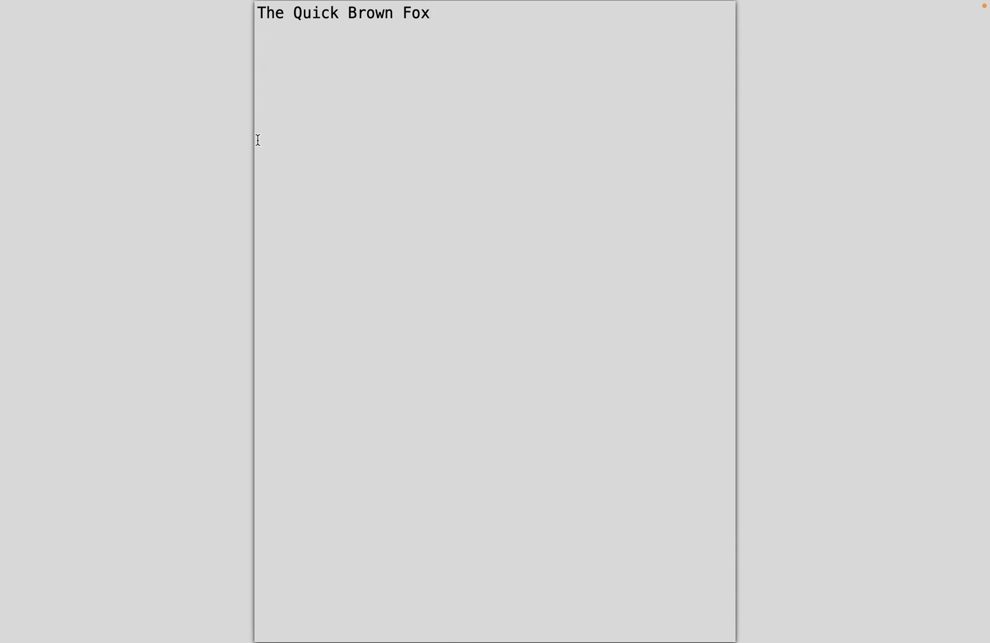
Step: Reopen the custom theme Untitled 1 for editing and review its text, background, drop shadow, margin and spacing settings
click(260, 8)
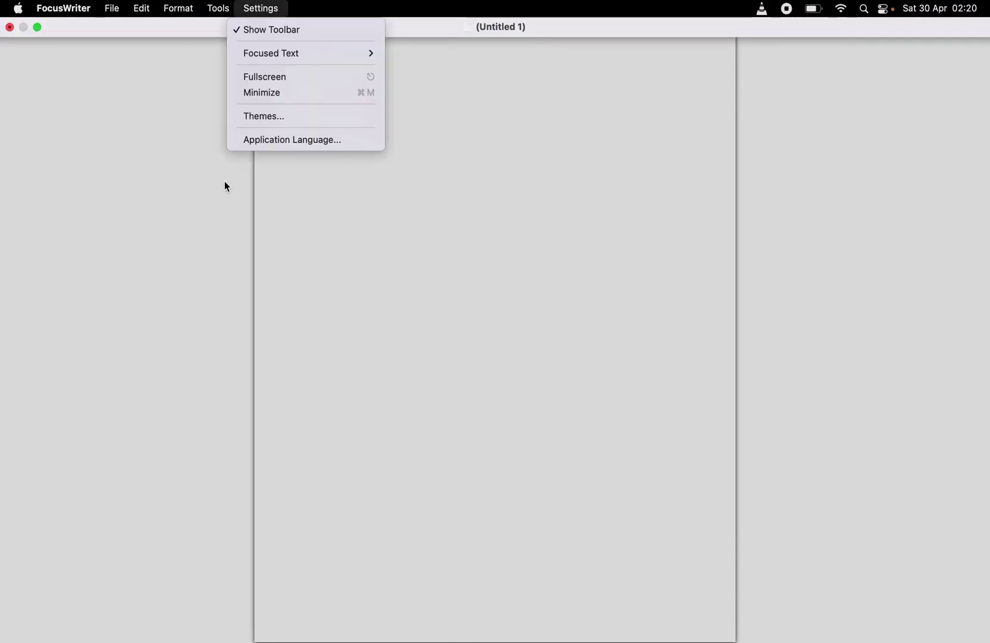
click(280, 121)
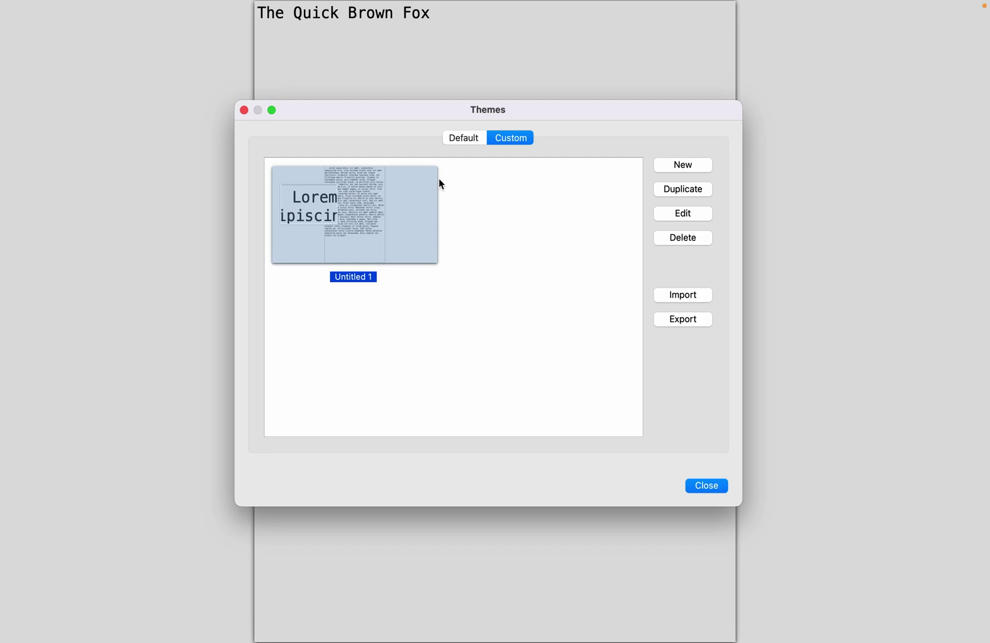
click(682, 217)
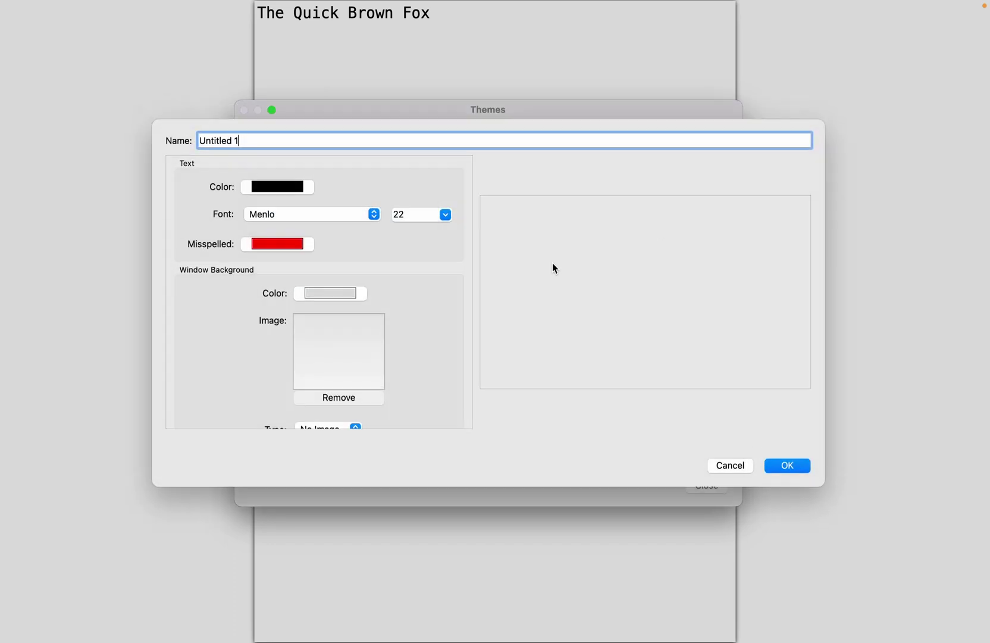
scroll(376, 302, down, 5)
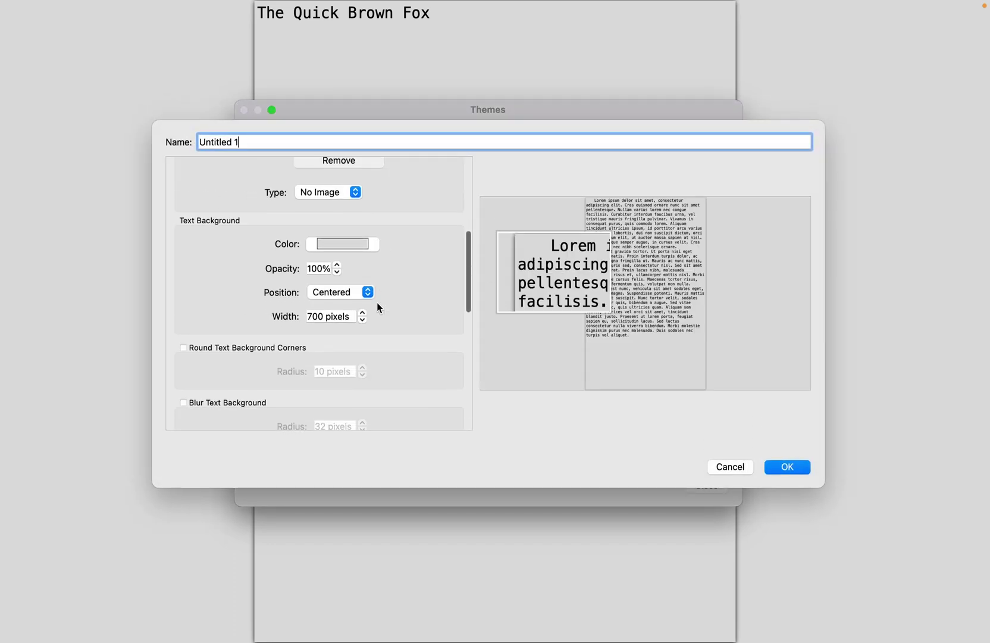
scroll(412, 302, up, 3)
scroll(412, 302, down, 2)
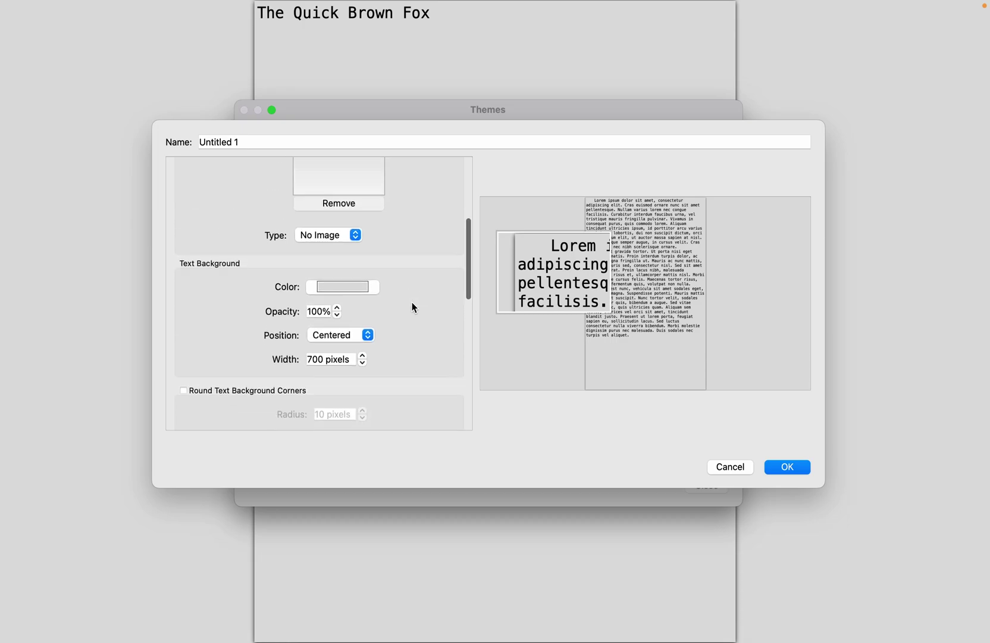
scroll(402, 305, up, 4)
scroll(332, 310, up, 2)
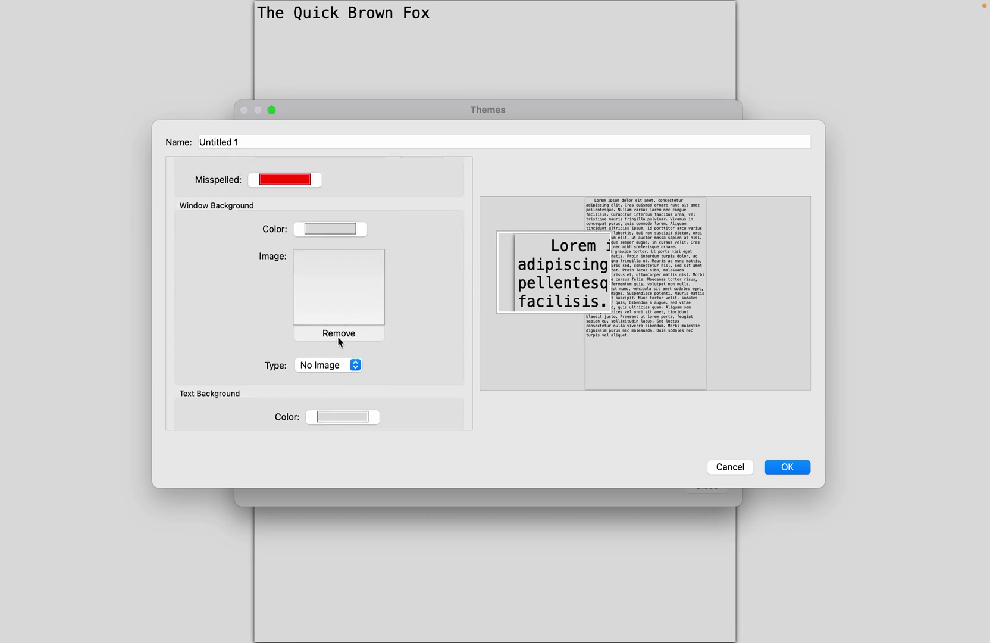
scroll(316, 281, up, 2)
scroll(319, 281, up, 1)
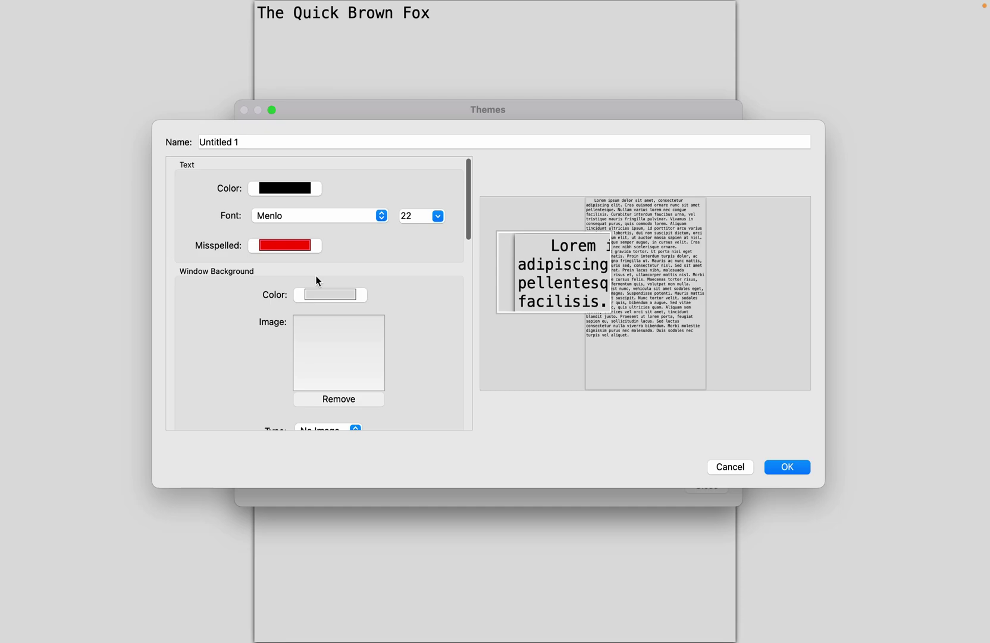
scroll(316, 336, down, 7)
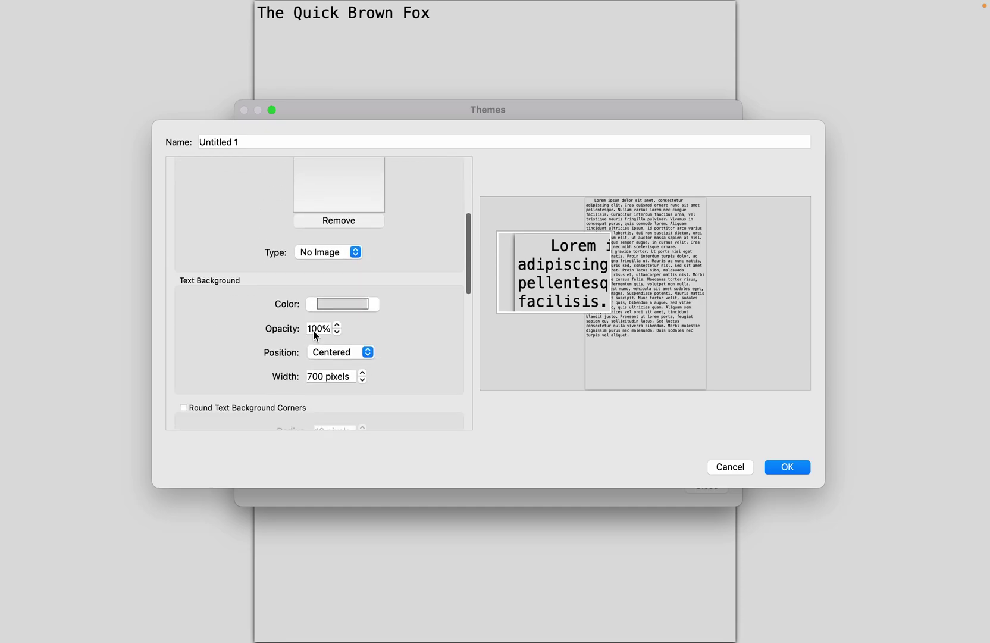
scroll(344, 293, down, 9)
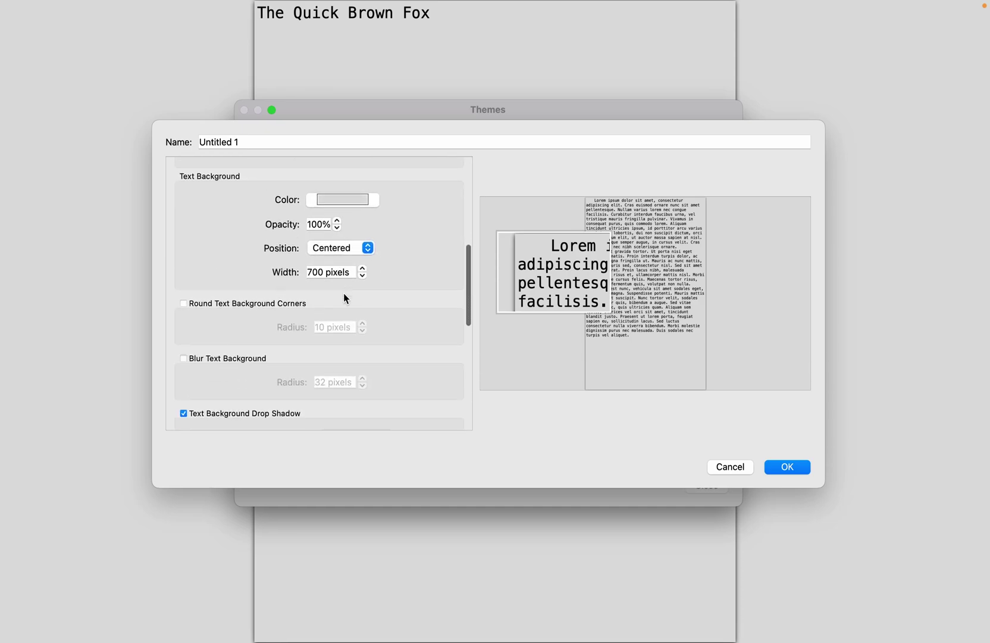
scroll(346, 295, down, 6)
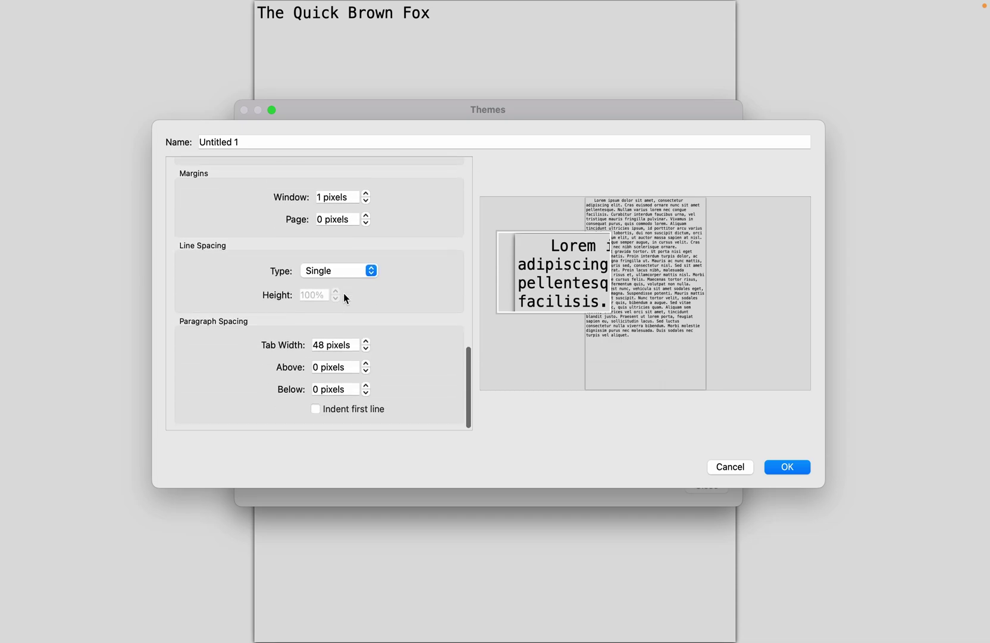
Step: Try a window margin of 9 pixels in the theme and set it back to 1 pixel
scroll(344, 292, up, 3)
click(343, 292)
key(Up)
key(Up)
key(Up)
key(Up)
key(Up)
key(Up)
key(Up)
key(Up)
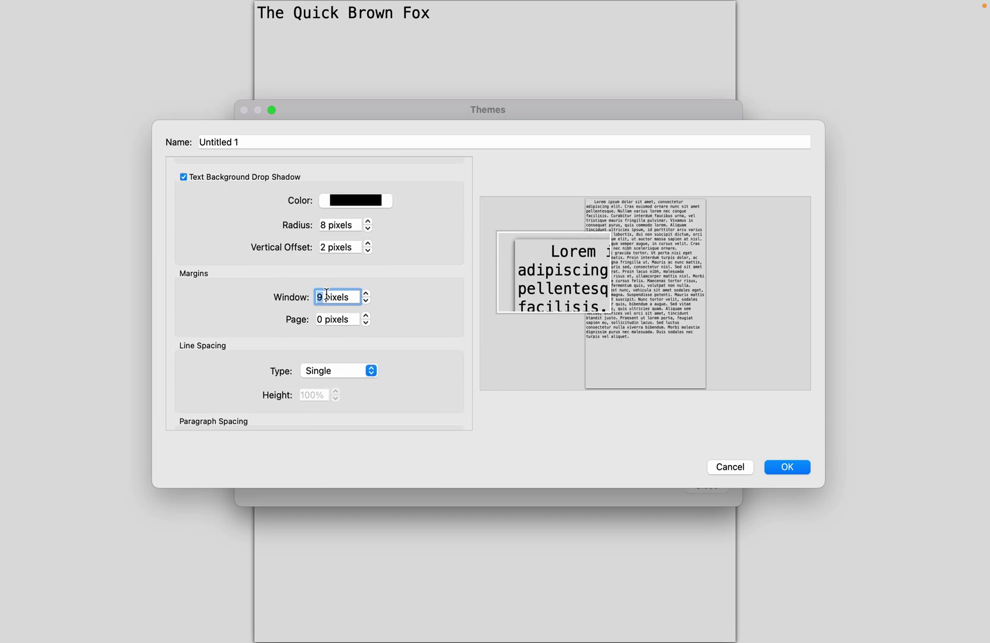
text(1)
Step: Turn off the theme's text background drop shadow, and save the theme to return to the document
scroll(408, 253, up, 7)
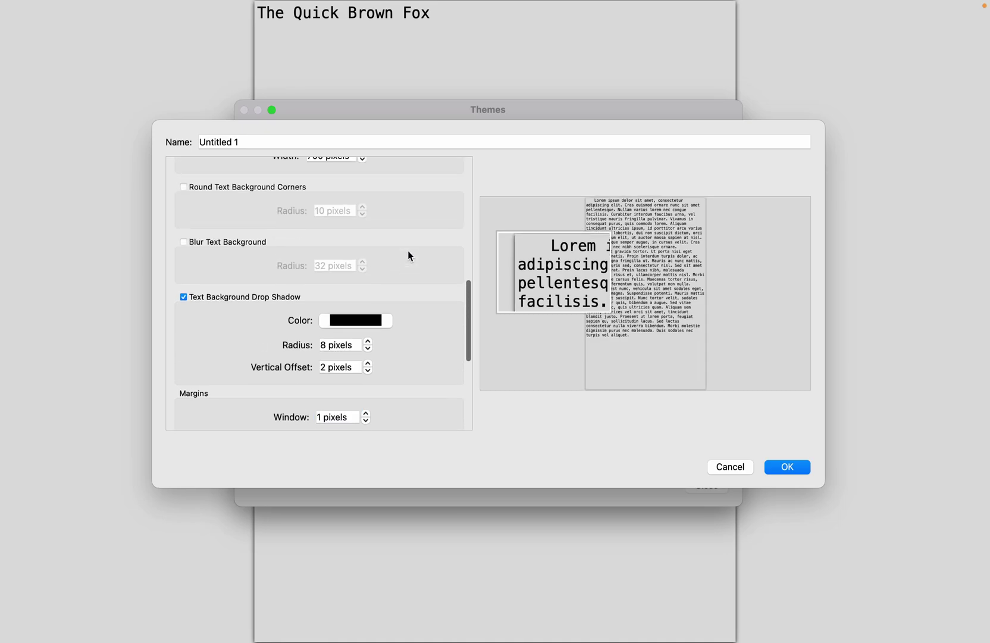
scroll(410, 256, up, 10)
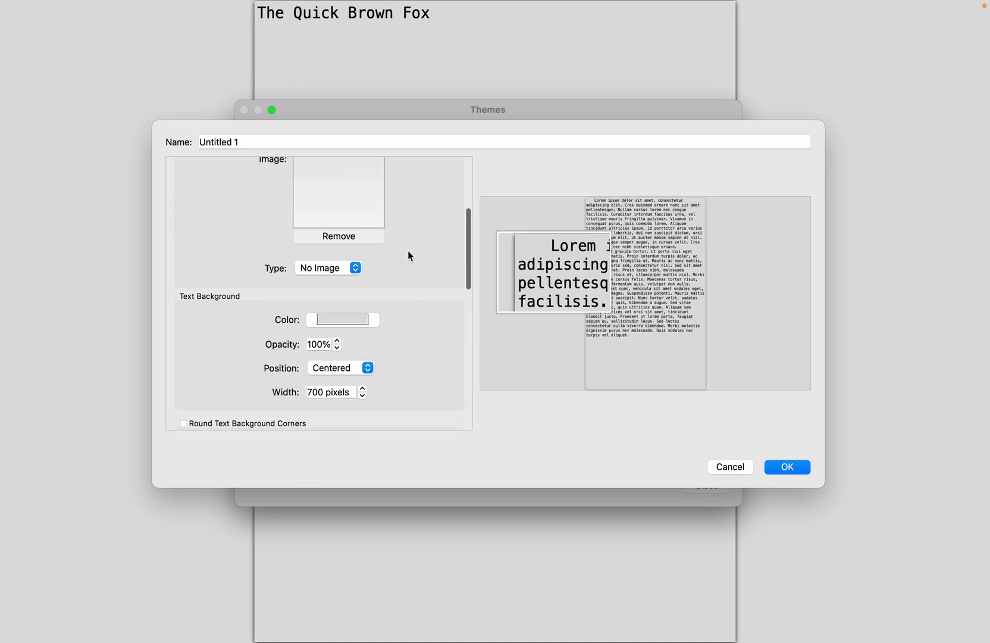
scroll(409, 256, up, 3)
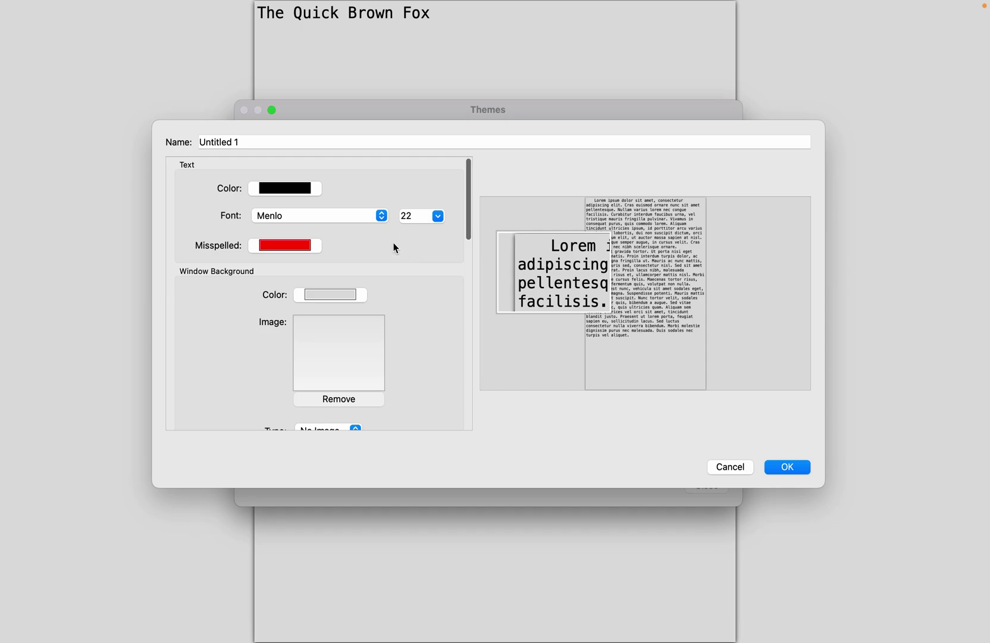
scroll(335, 282, down, 2)
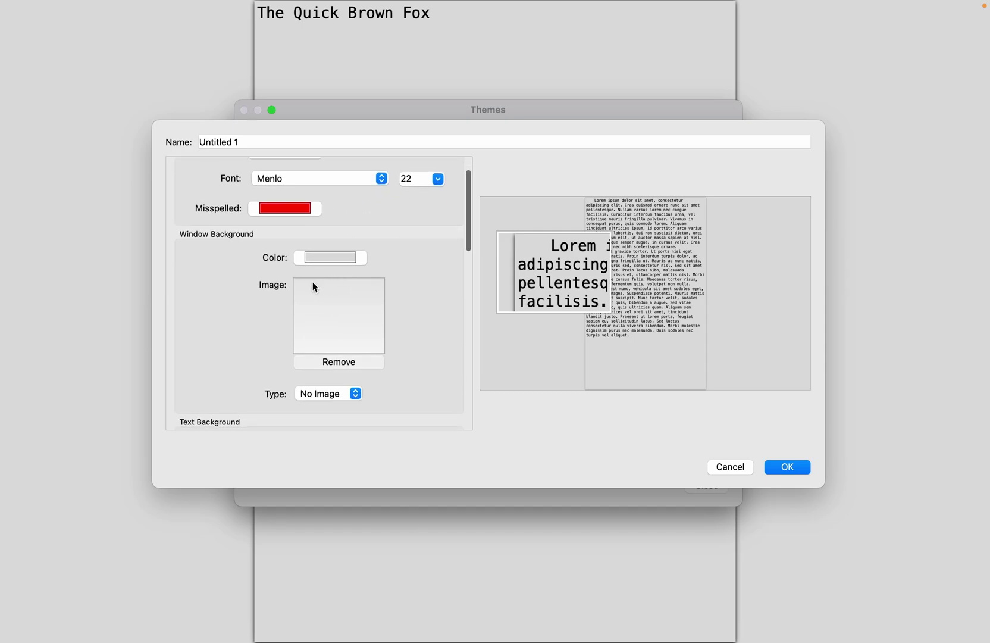
click(331, 396)
click(331, 397)
scroll(465, 294, down, 10)
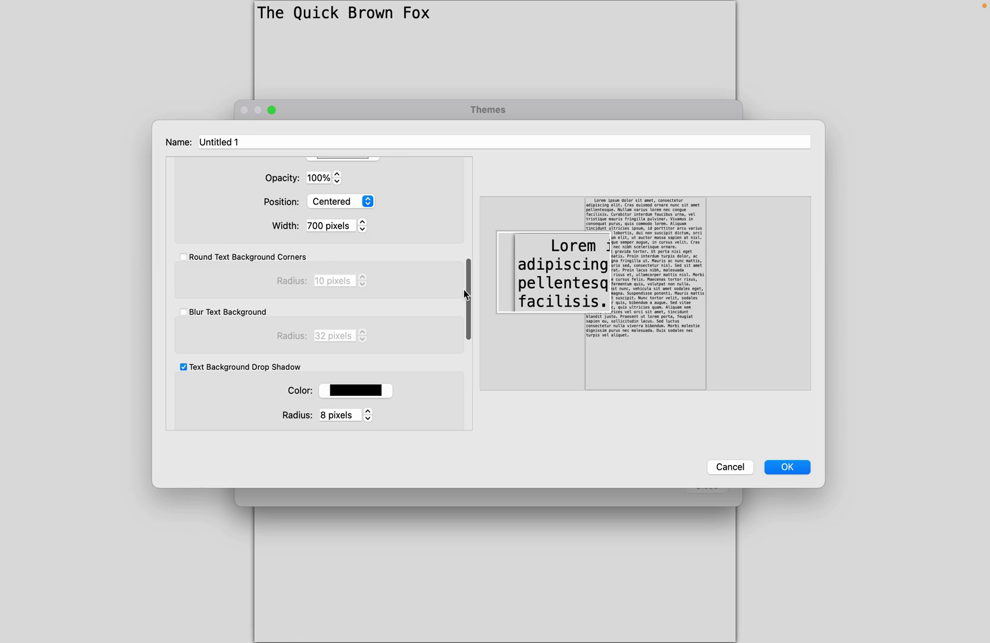
scroll(465, 294, down, 3)
click(184, 297)
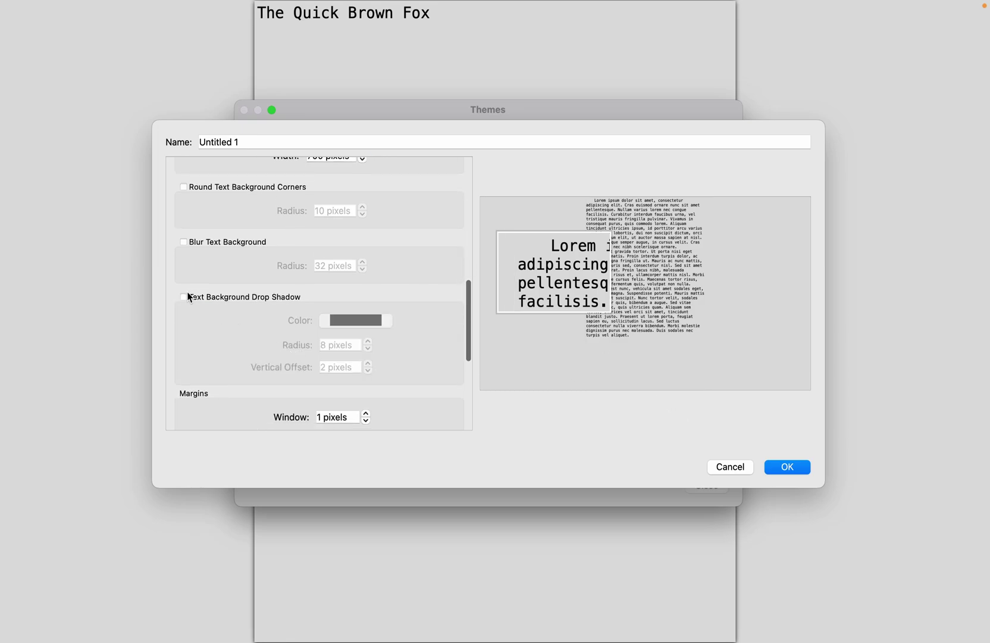
click(791, 468)
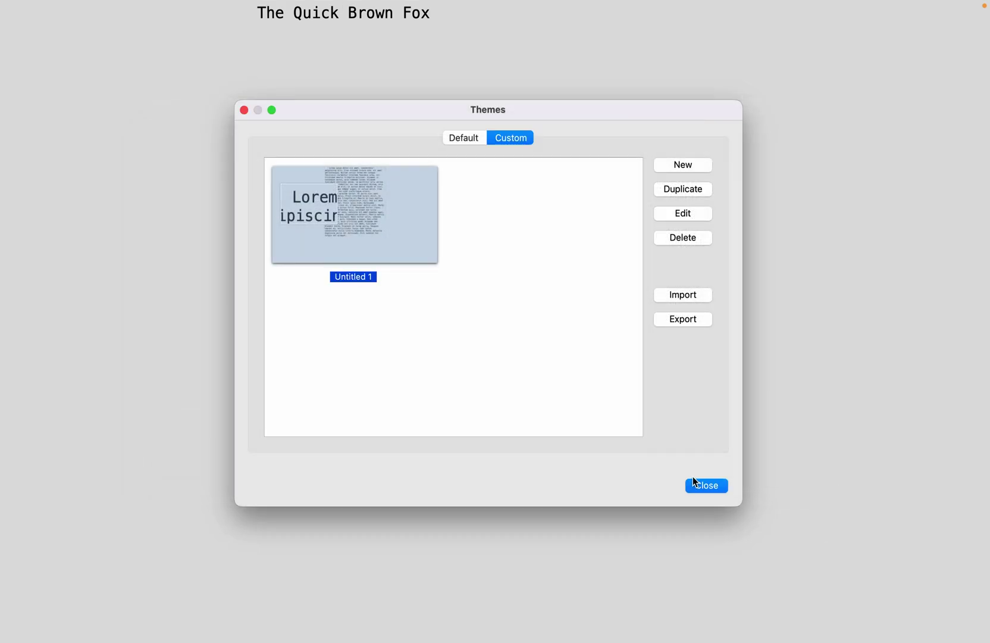
click(713, 485)
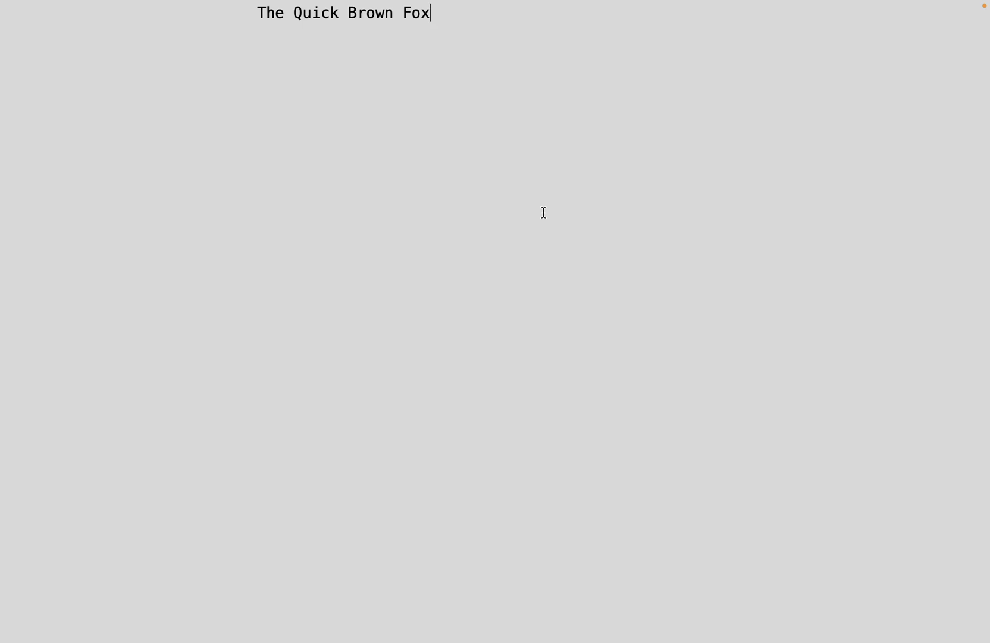
Step: Add spaced sample lines AJKSNDJAND, AMKSDNKAJNSD, ASKJDAKJNSD, ANMS DKJN A and KAJLSNDKNJA below the existing text
key(Return)
key(Return)
text(AJKSNDJAND)
key(Return)
key(Return)
key(Return)
text(AMKSDNKAJNSD)
key(Return)
key(Return)
text(ASKJDAKJNSD)
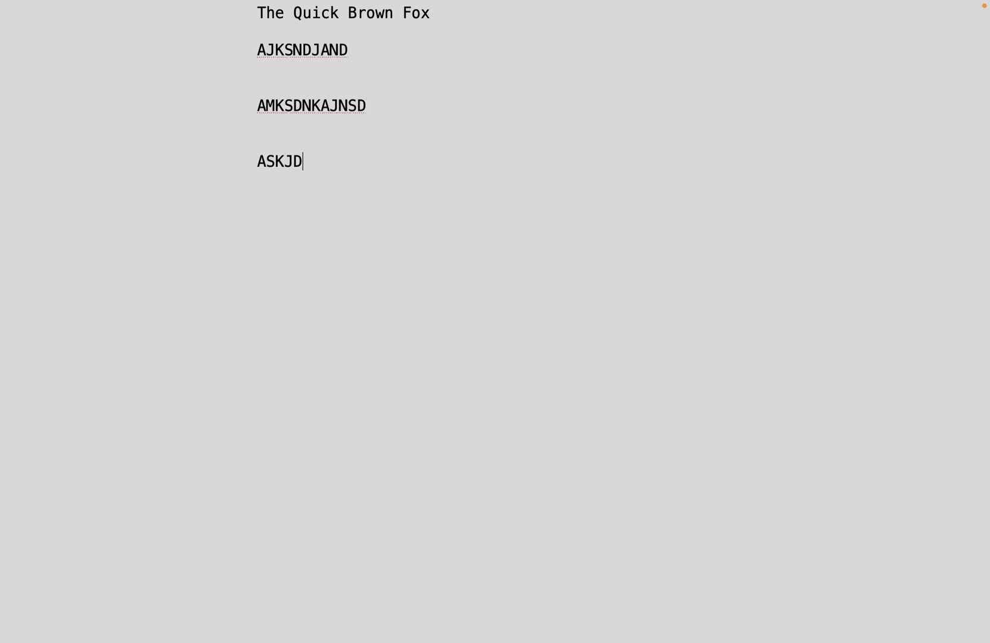
key(Return)
key(Return)
text(ANMS DKJN A)
key(Return)
text(KAJLSNDKNJA)
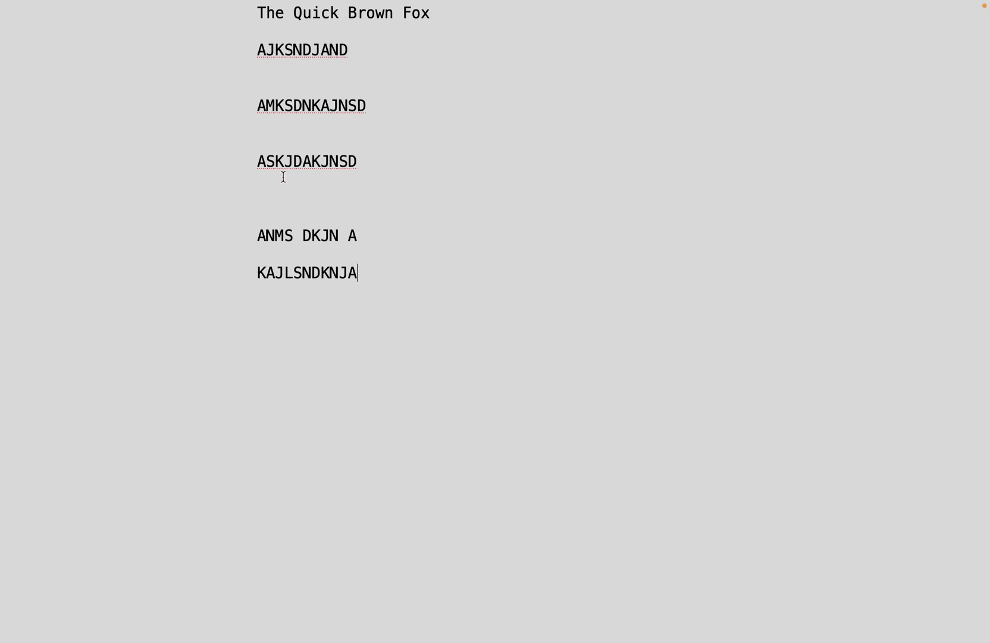
Step: Create a new custom theme and set its window background colour to White
click(248, 12)
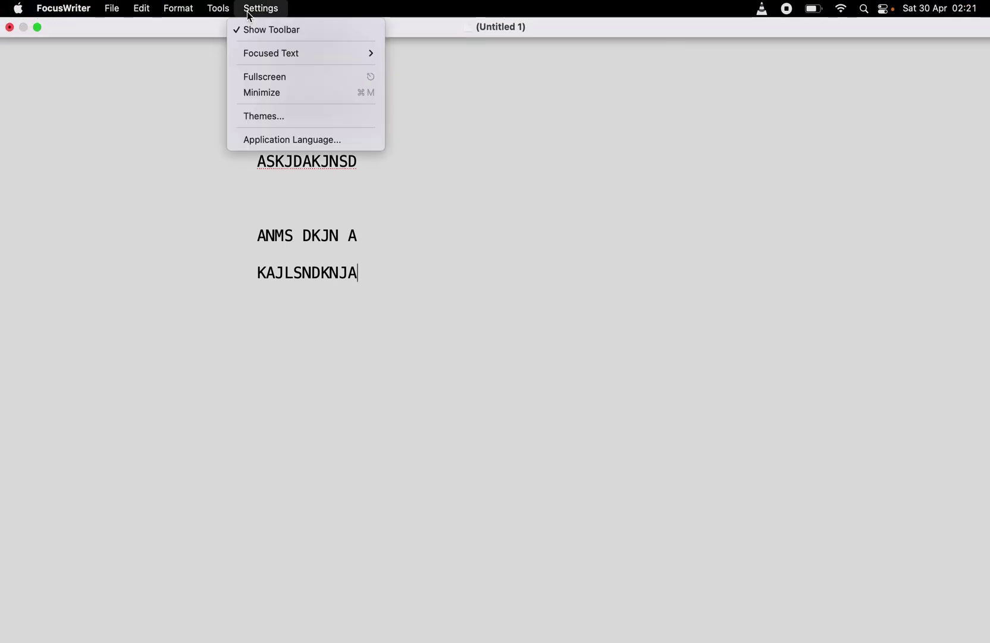
click(278, 116)
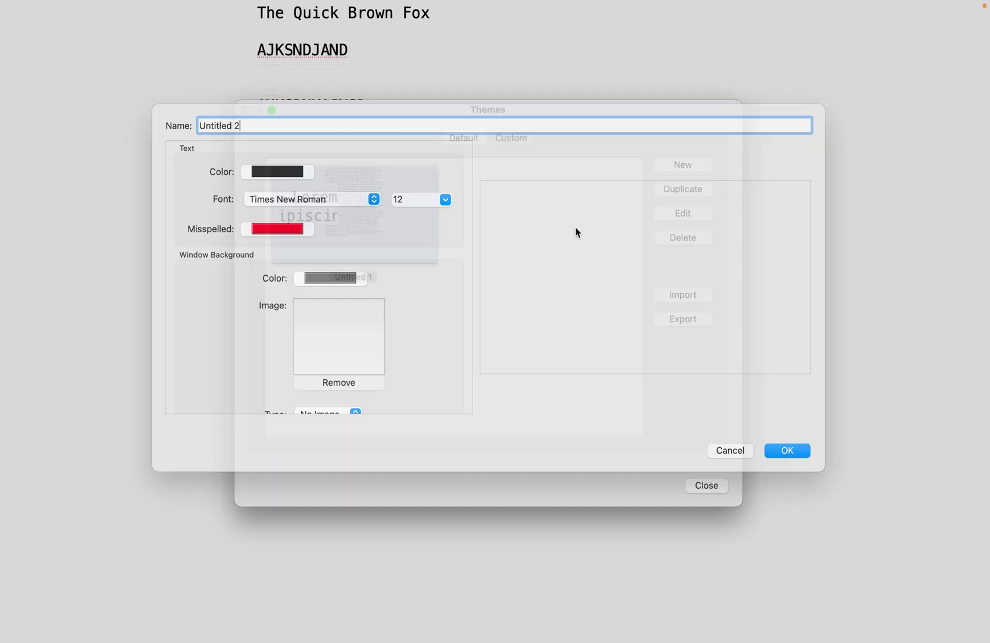
click(666, 165)
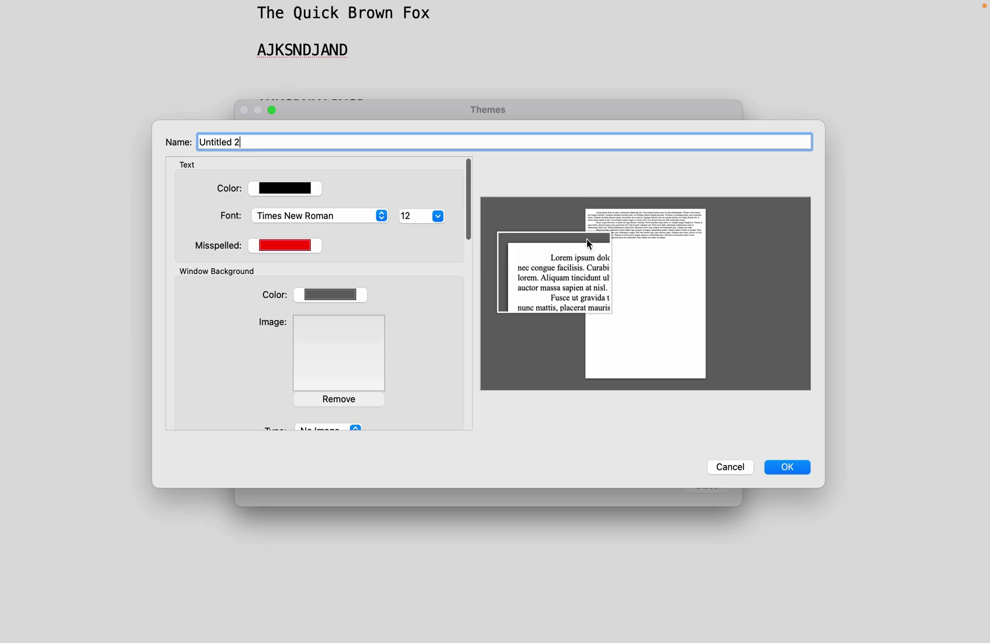
scroll(365, 241, down, 2)
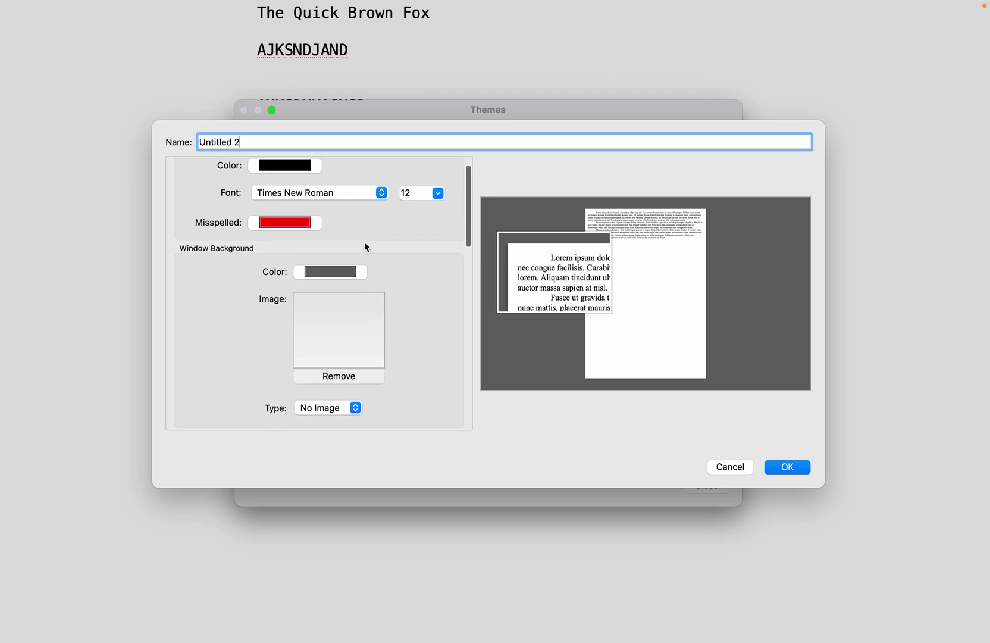
scroll(364, 241, up, 2)
scroll(328, 259, down, 5)
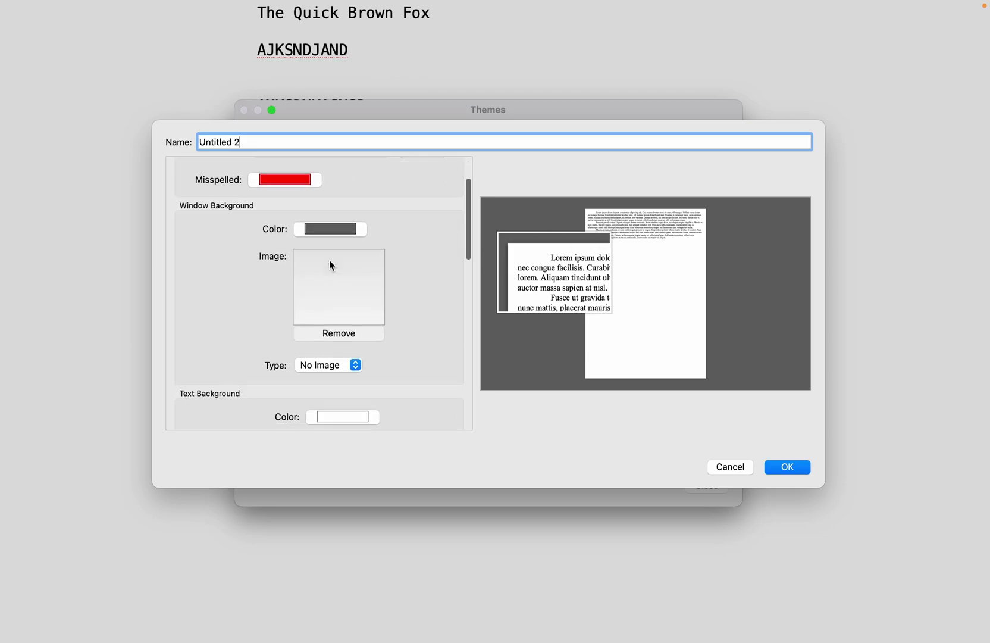
click(327, 224)
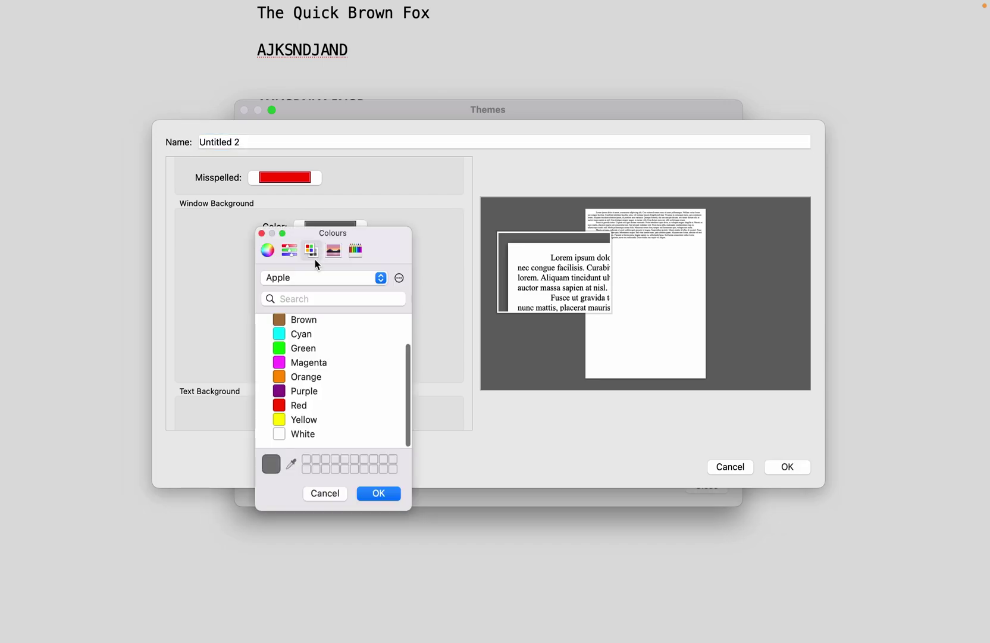
click(301, 433)
click(379, 493)
Step: Turn off the new theme's text background drop shadow and save the theme
scroll(387, 371, down, 15)
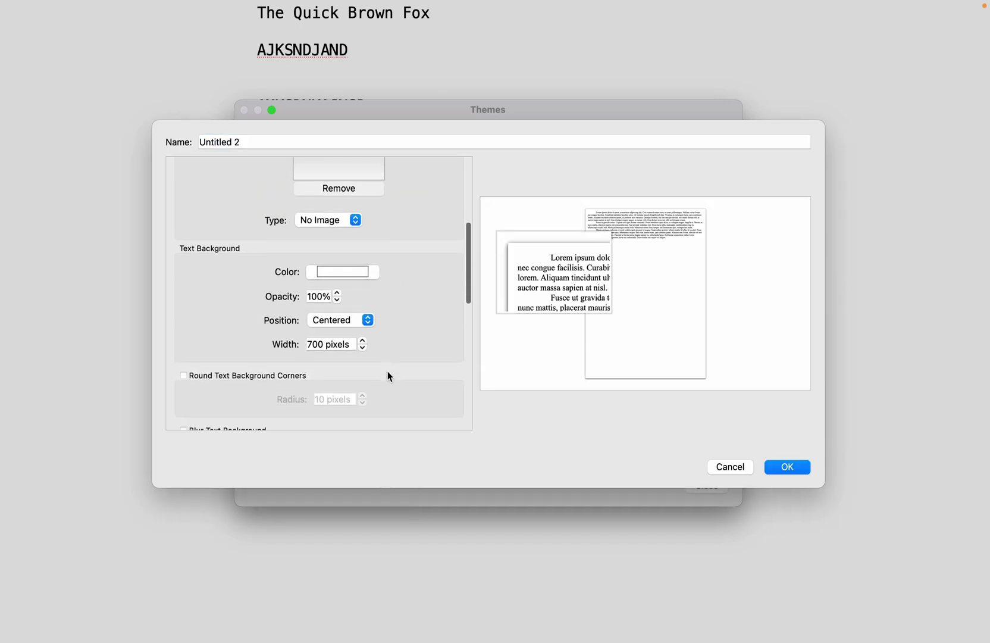
click(183, 288)
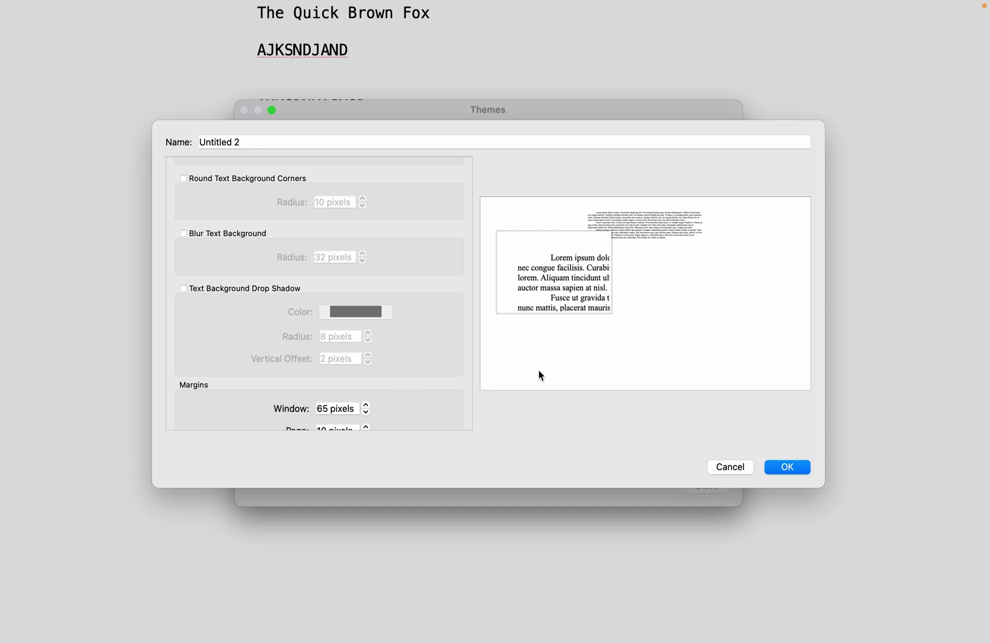
click(784, 466)
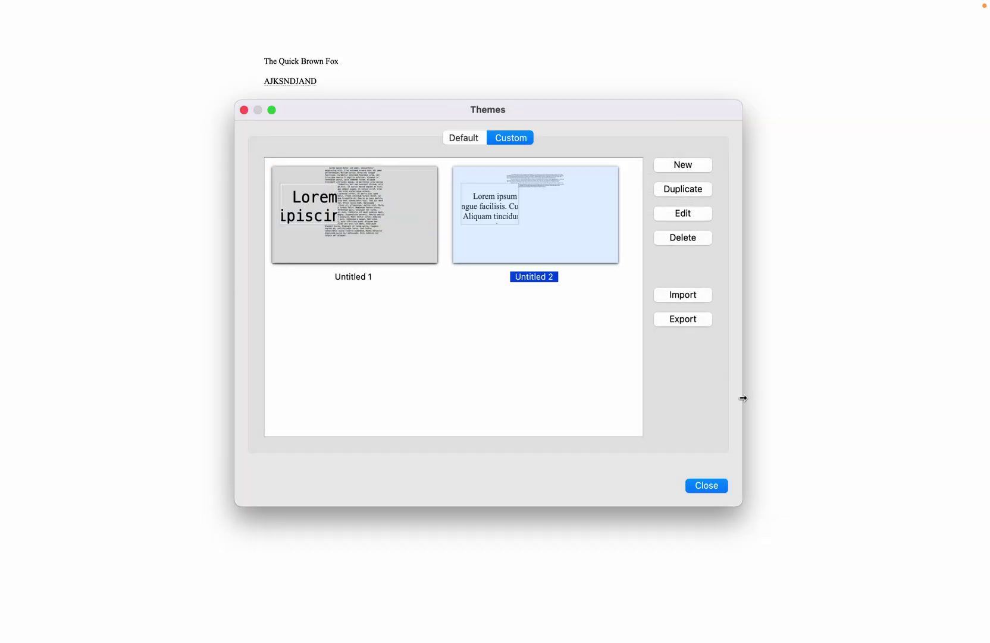
Step: Set the font size of the theme Untitled 2 to 22, save it and return to the document
click(678, 216)
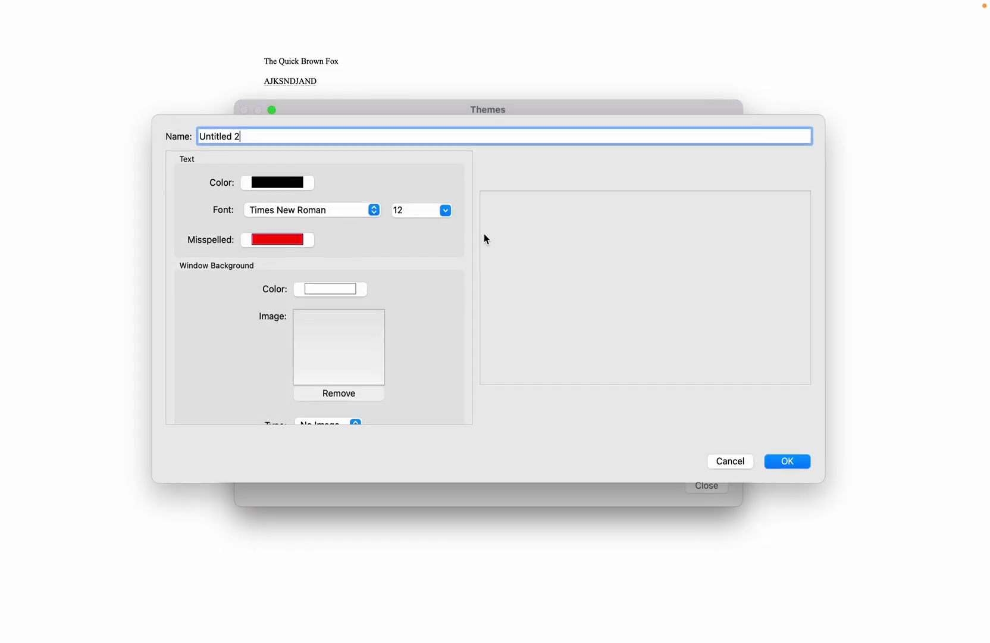
double_click(418, 212)
text(22)
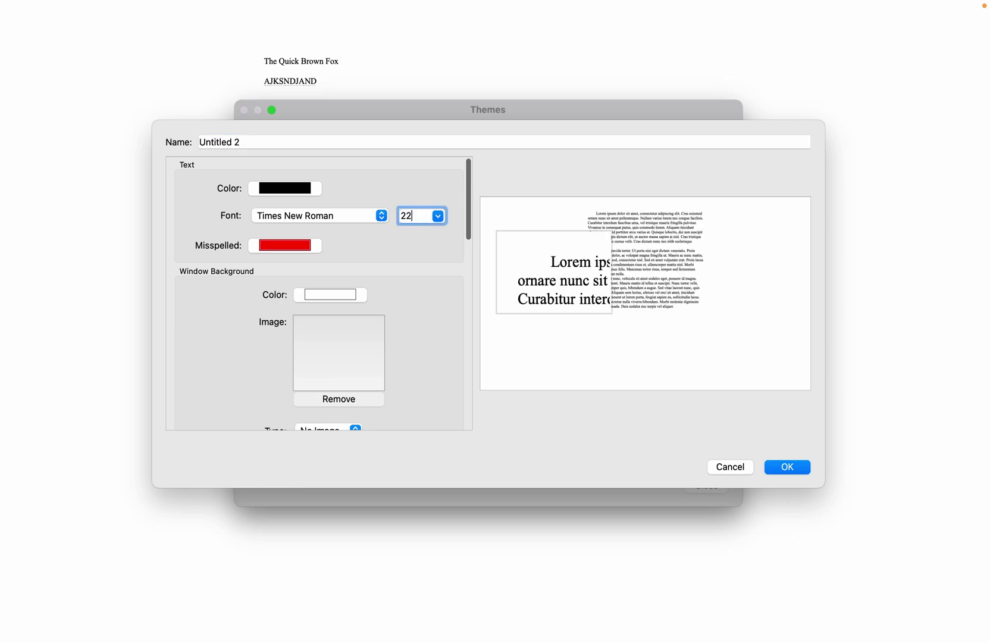
click(786, 467)
click(717, 483)
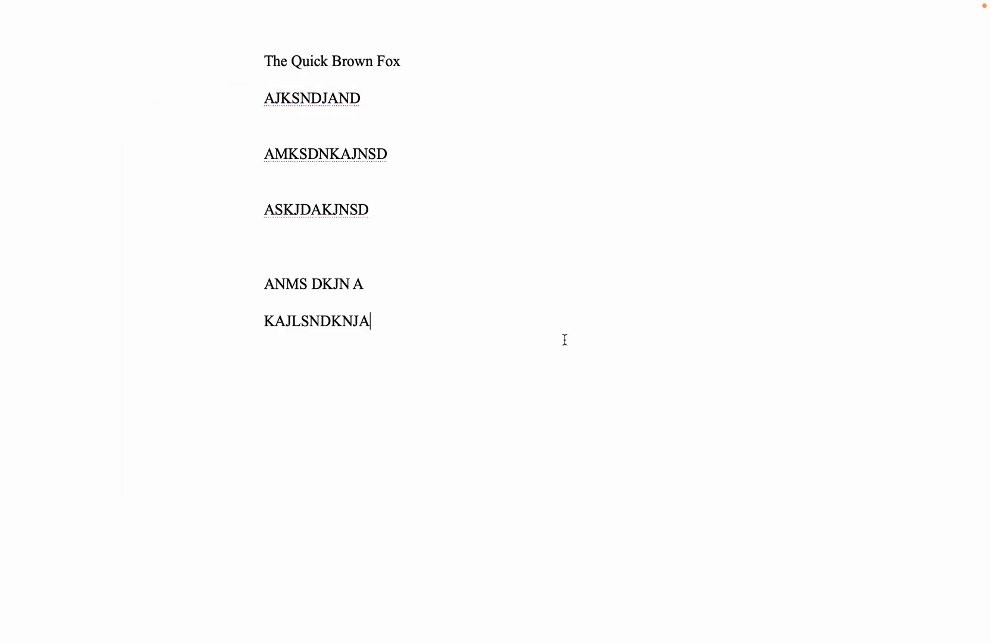
Step: Replace all the sample text in the document with "Hello World."
key(super+a)
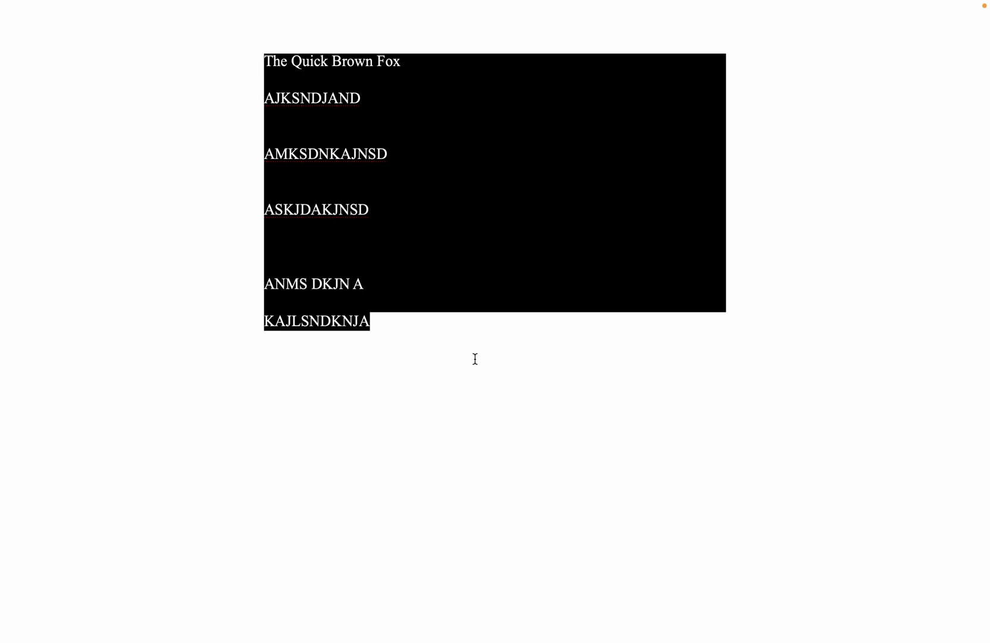
key(BackSpace)
text(HELL)
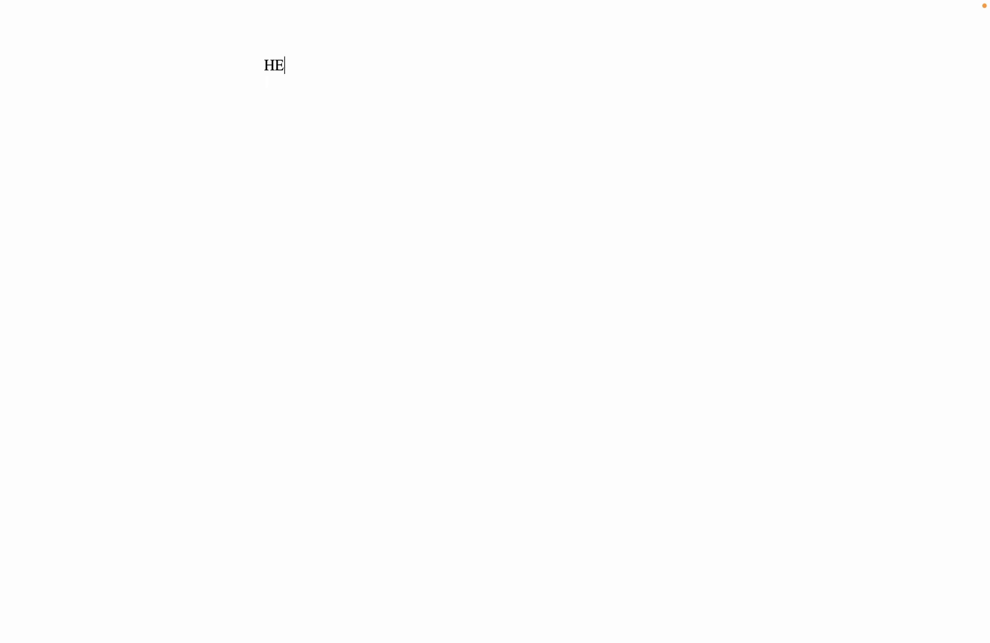
key(BackSpace)
key(BackSpace)
key(BackSpace)
text(ello World)
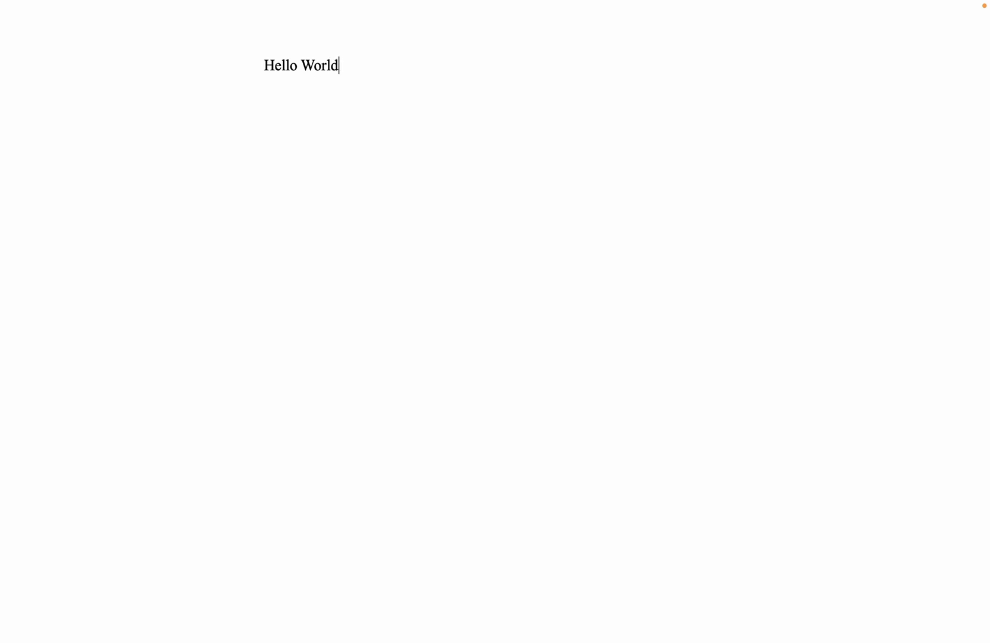
text(.)
Step: Add the line "Thanks for watching my video" below the greeting, separated by a blank line
key(Return)
text(Thanks for Wate)
key(BackSpace)
key(BackSpace)
key(BackSpace)
key(BackSpace)
text(watching my video)
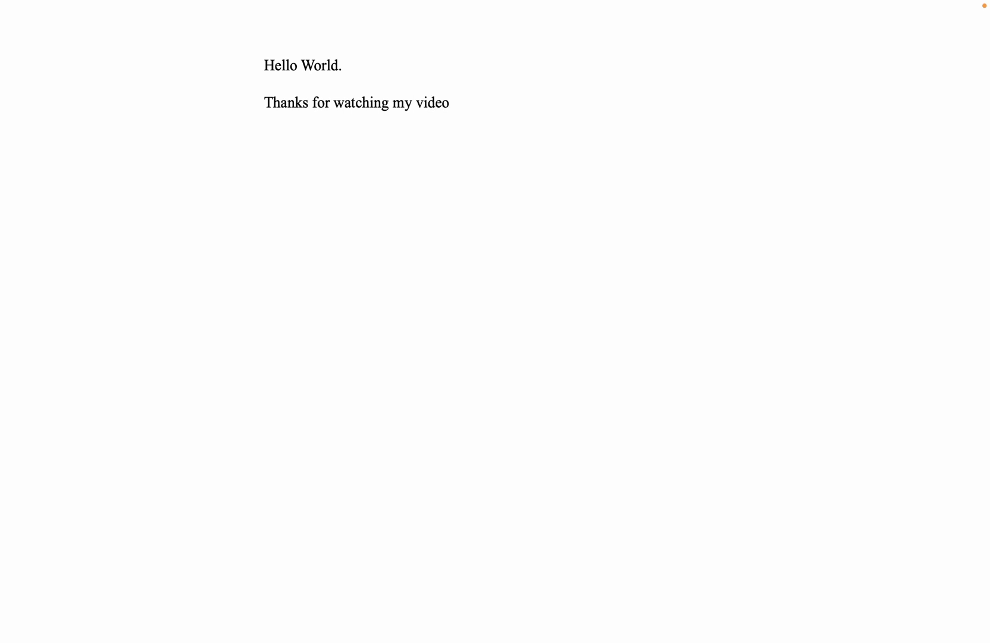
Step: Replace "my video" at the end of the second sentence with ", or not mine"
key(BackSpace)
key(BackSpace)
key(BackSpace)
key(BackSpace)
key(BackSpace)
key(BackSpace)
key(BackSpace)
key(BackSpace)
text(, or not mio)
key(BackSpace)
key(BackSpace)
text(ines)
key(BackSpace)
key(BackSpace)
key(BackSpace)
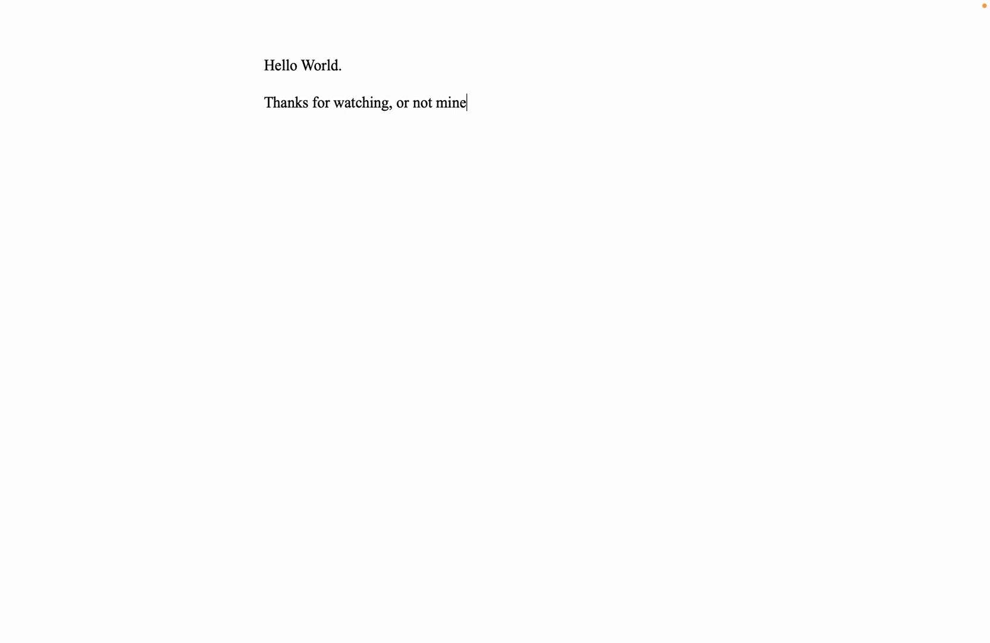
Step: End the sentence with a full stop and add the word "Something" on a new line
text(.)
key(Return)
text(Something)
key(BackSpace)
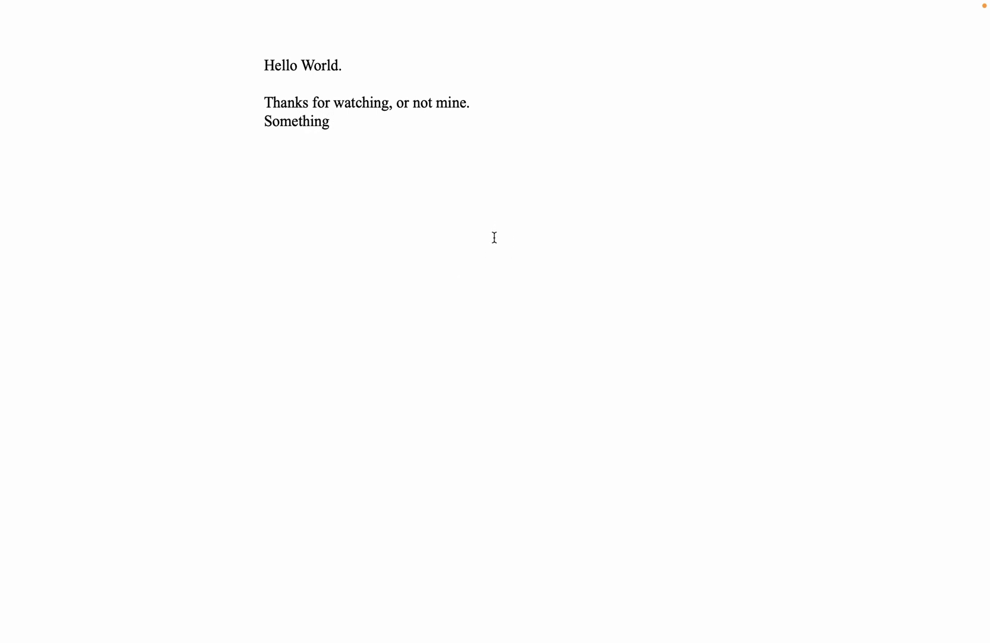
Step: Select all the text in the document
key(super+a)
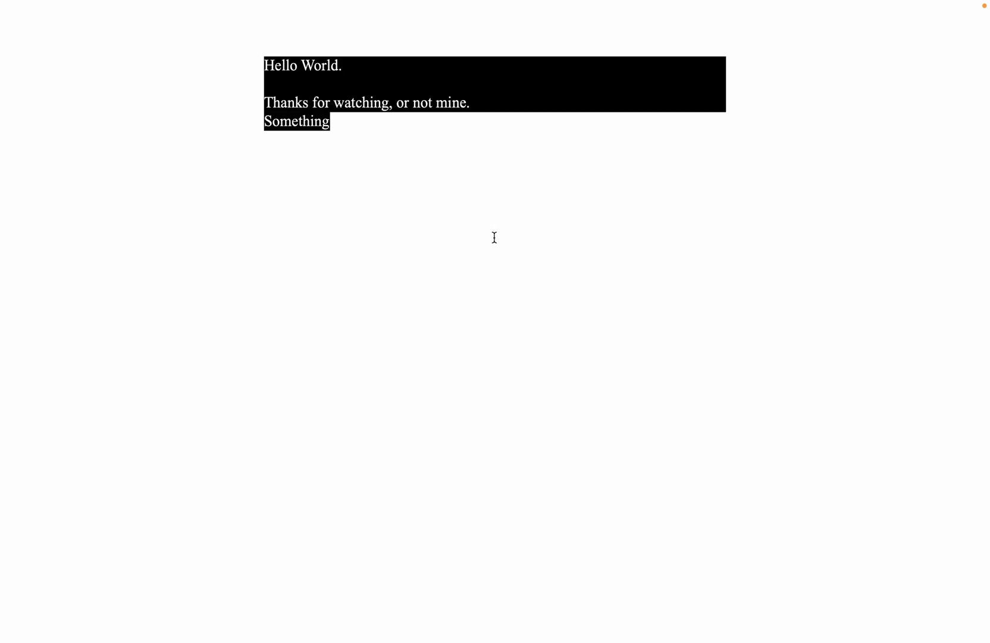